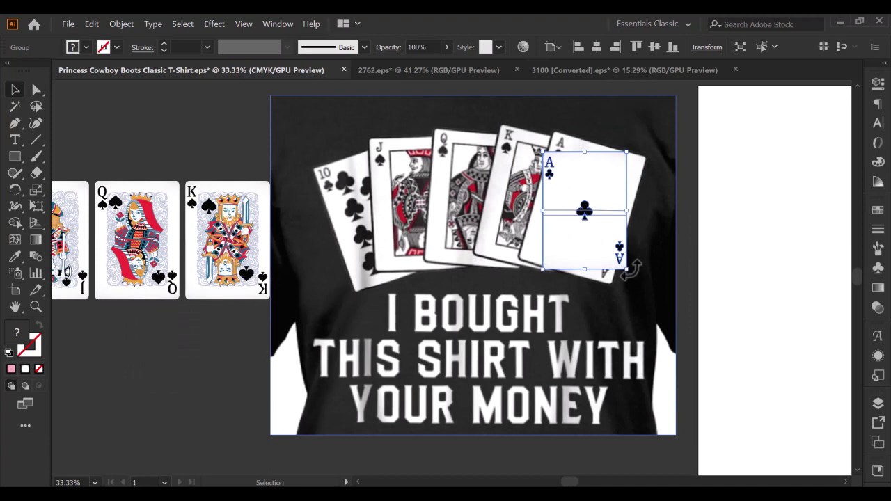
- Rotate the ace of clubs clockwise to match the tilt of the reference photo's ace, and nudge it left into place
{"action": "left_click_drag", "start_coordinate": [631, 271], "coordinate": [655, 283]}
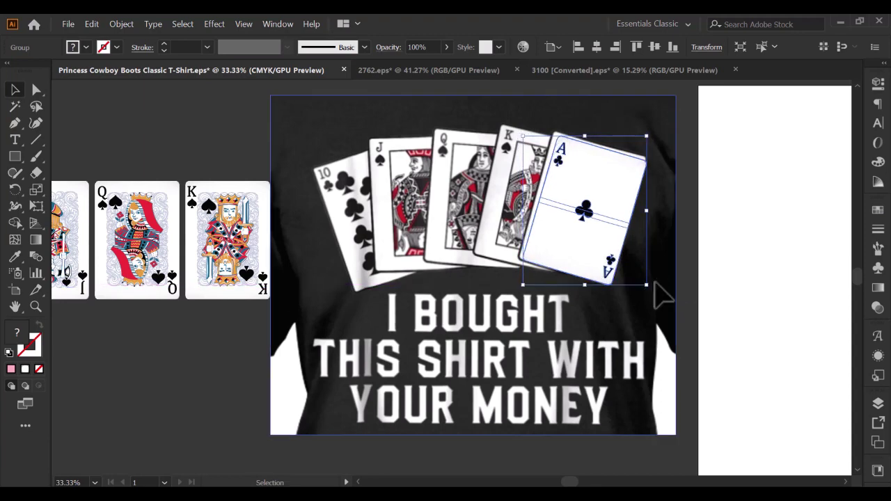
{"action": "key", "text": "Left"}
{"action": "key", "text": "Left"}
{"action": "key", "text": "Left"}
{"action": "key", "text": "Left"}
{"action": "key", "text": "Left"}
{"action": "key", "text": "Left"}
{"action": "key", "text": "Left"}
{"action": "key", "text": "Left"}
{"action": "key", "text": "Left"}
{"action": "key", "text": "Left"}
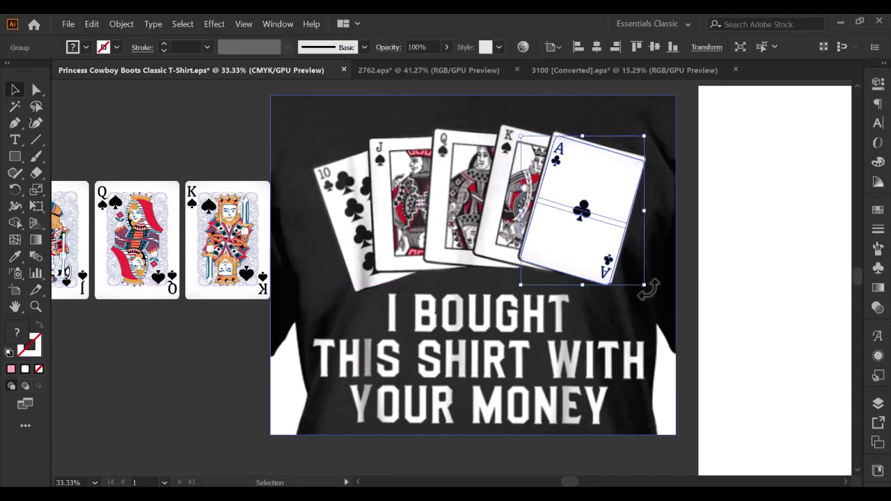
- Fine-tune the ace card's rotation, size and height until its edges match the ace in the reference photo
{"action": "left_click_drag", "start_coordinate": [648, 289], "coordinate": [651, 284]}
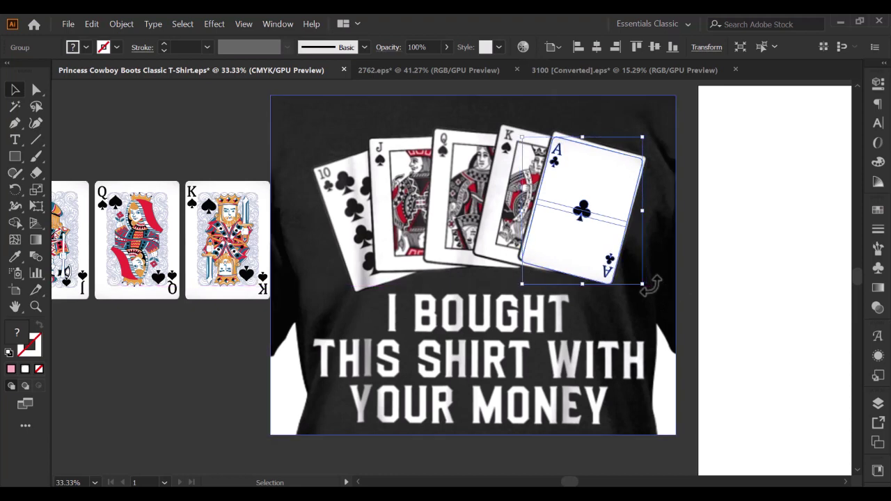
{"action": "key", "text": "Up"}
{"action": "key", "text": "Up"}
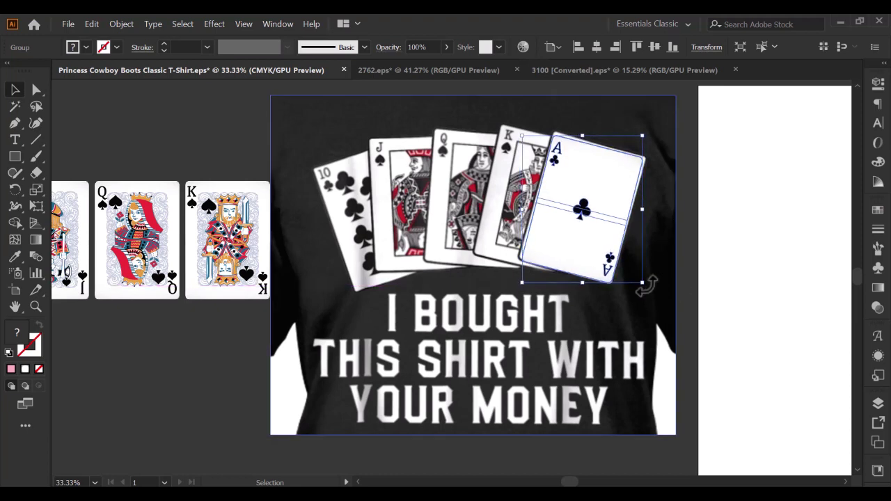
{"action": "left_click_drag", "start_coordinate": [646, 286], "coordinate": [644, 289]}
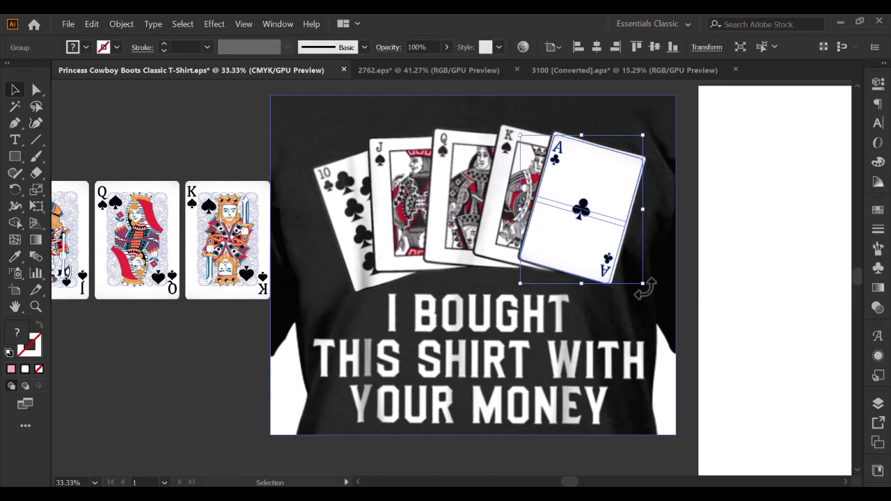
{"action": "left_click_drag", "start_coordinate": [646, 286], "coordinate": [651, 286]}
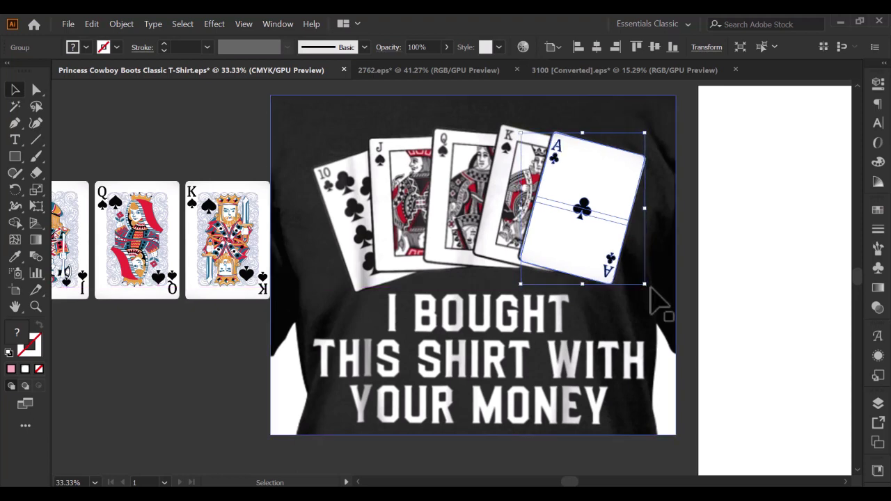
{"action": "left_click_drag", "start_coordinate": [649, 288], "coordinate": [648, 291]}
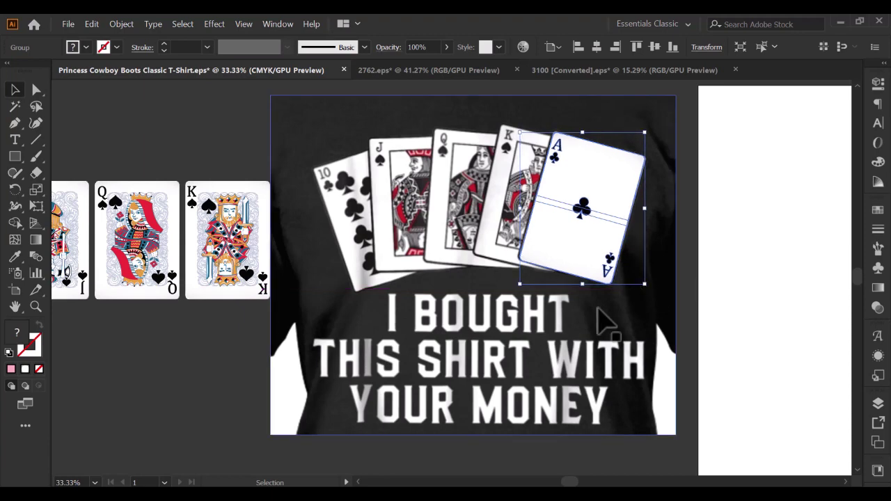
- Move the king of spades onto the reference photo's king and tilt it clockwise to match
{"action": "scroll", "coordinate": [596, 268], "scroll_direction": "down", "scroll_amount": 1}
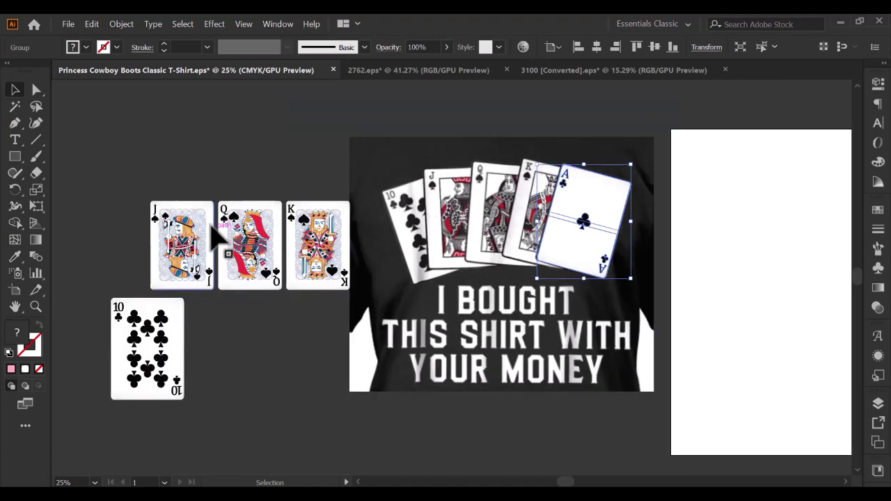
{"action": "left_click", "coordinate": [320, 251]}
{"action": "left_click_drag", "start_coordinate": [319, 240], "coordinate": [555, 216]}
{"action": "scroll", "coordinate": [555, 214], "scroll_direction": "up", "scroll_amount": 2}
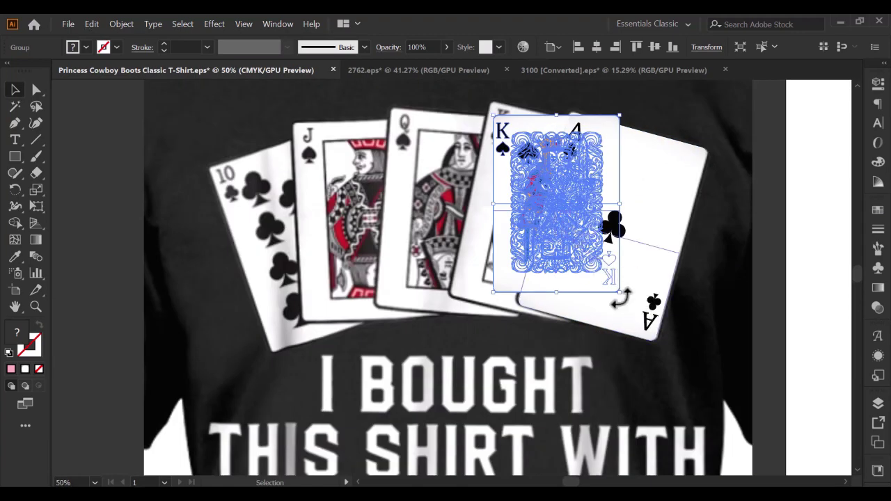
{"action": "left_click_drag", "start_coordinate": [621, 298], "coordinate": [597, 279]}
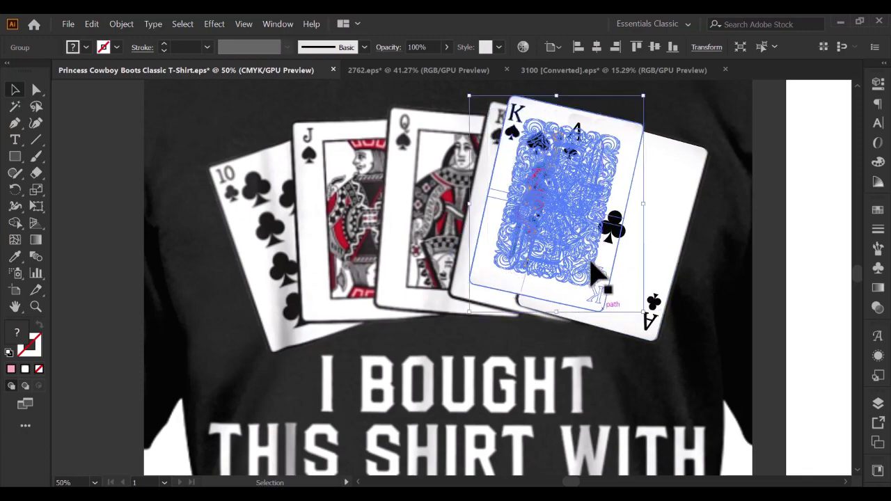
{"action": "left_click_drag", "start_coordinate": [533, 198], "coordinate": [502, 200]}
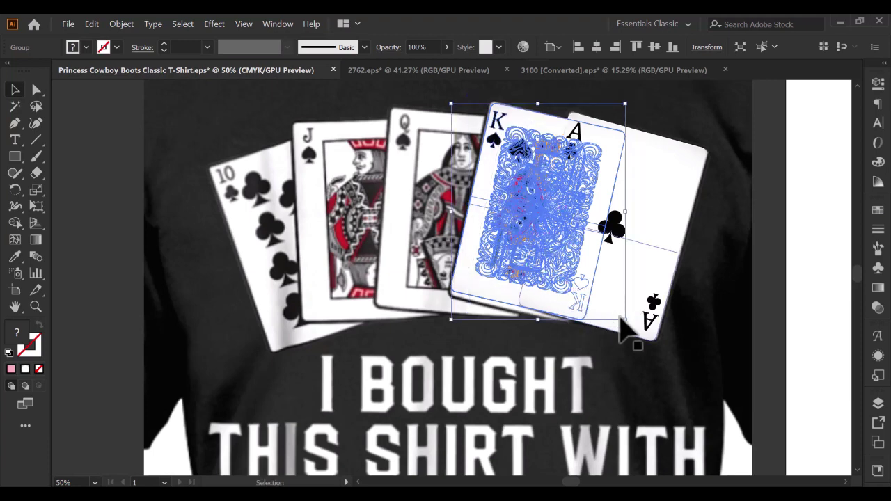
- Enlarge the king card slightly to cover the photo's king, and deselect it
{"action": "mouse_move", "coordinate": [624, 319]}
{"action": "left_mouse_down"}
{"action": "mouse_move", "coordinate": [643, 316]}
{"action": "mouse_move", "coordinate": [628, 326]}
{"action": "left_mouse_up"}
{"action": "left_click_drag", "start_coordinate": [560, 230], "coordinate": [560, 231]}
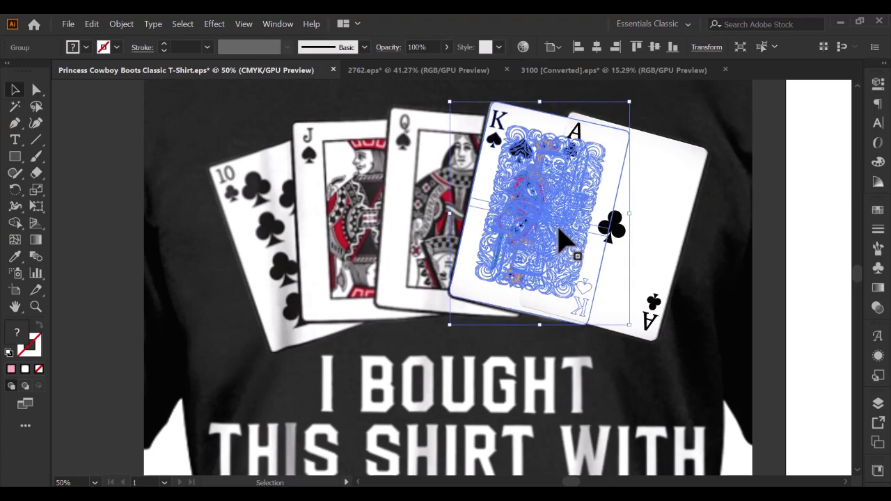
{"action": "left_click", "coordinate": [725, 277]}
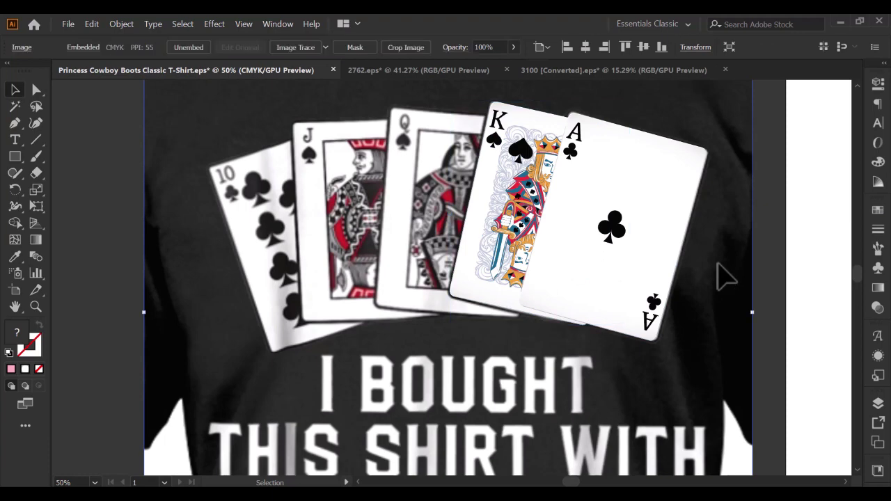
- Move the queen of spades onto the reference photo's queen and tilt it slightly clockwise to match
{"action": "scroll", "coordinate": [725, 277], "scroll_direction": "down", "scroll_amount": 2}
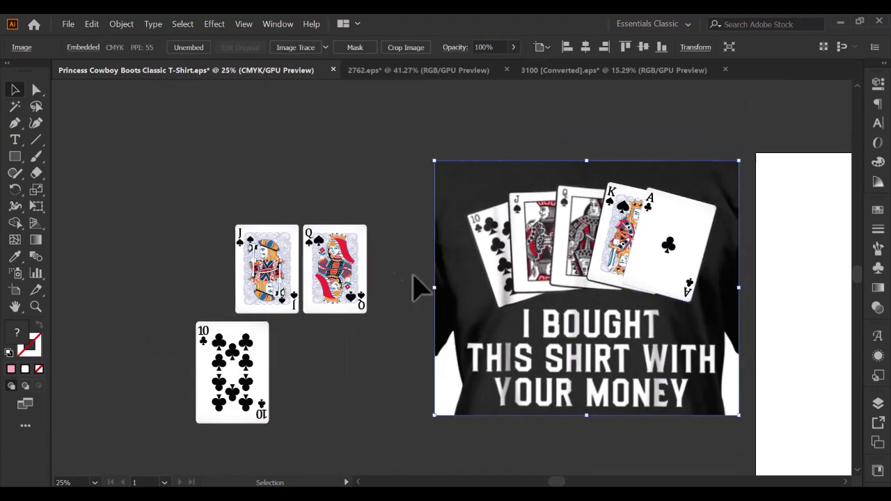
{"action": "left_click_drag", "start_coordinate": [349, 261], "coordinate": [582, 244]}
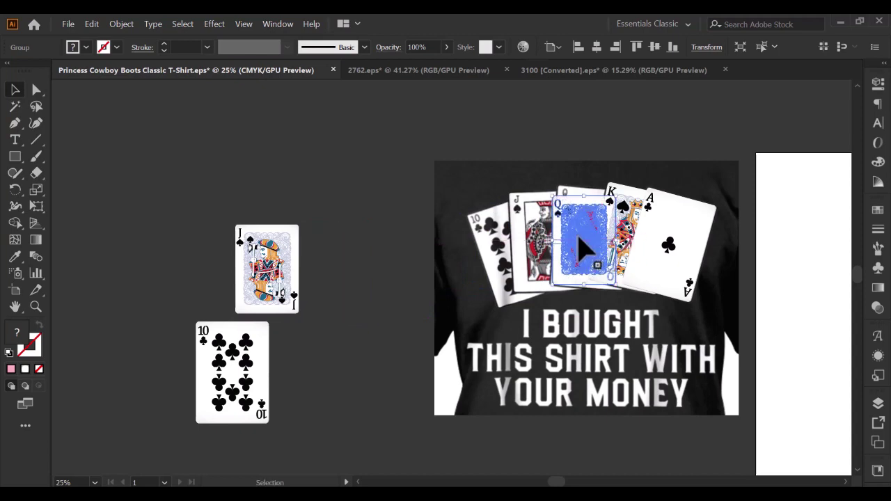
{"action": "scroll", "coordinate": [584, 245], "scroll_direction": "up", "scroll_amount": 2}
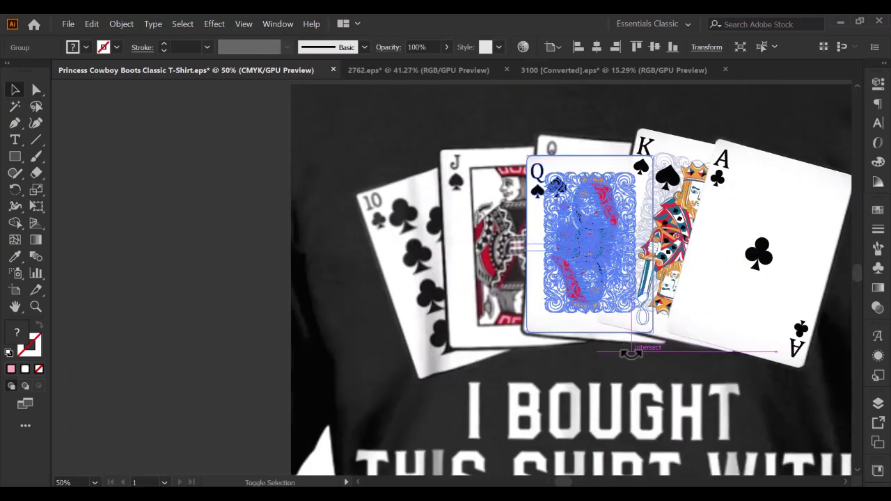
{"action": "left_click_drag", "start_coordinate": [619, 358], "coordinate": [689, 379]}
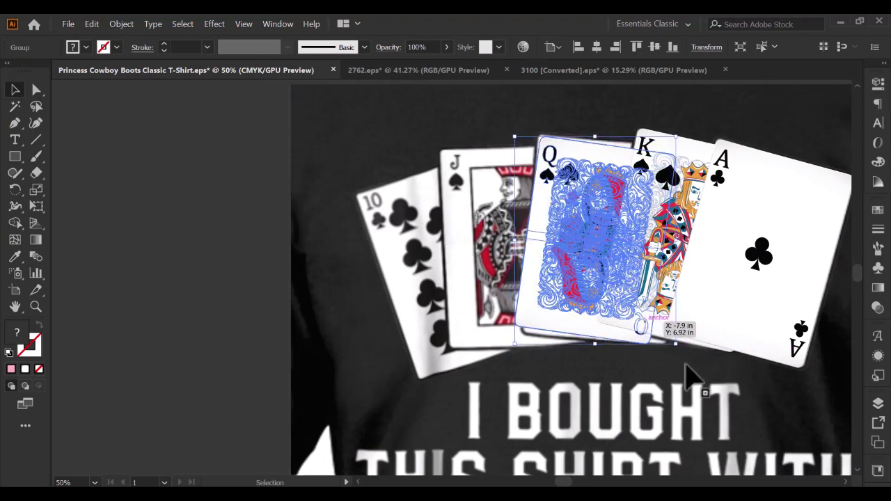
{"action": "left_click_drag", "start_coordinate": [677, 350], "coordinate": [655, 338]}
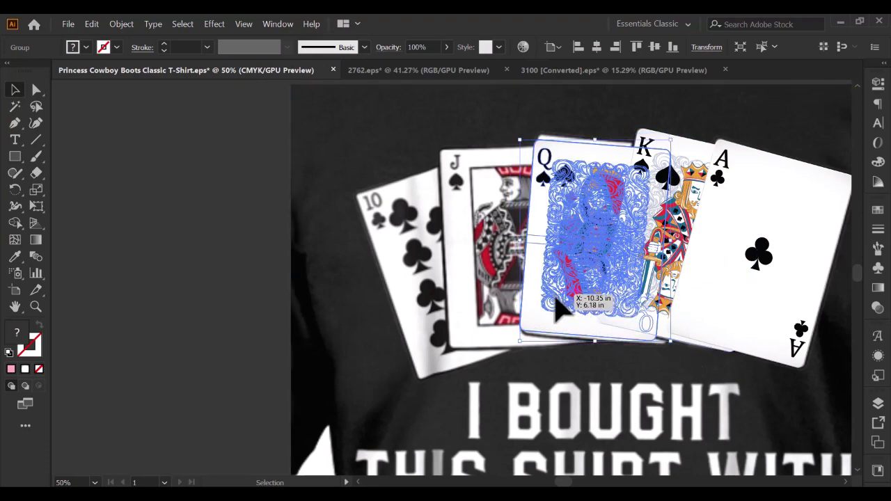
{"action": "left_click_drag", "start_coordinate": [557, 300], "coordinate": [559, 304]}
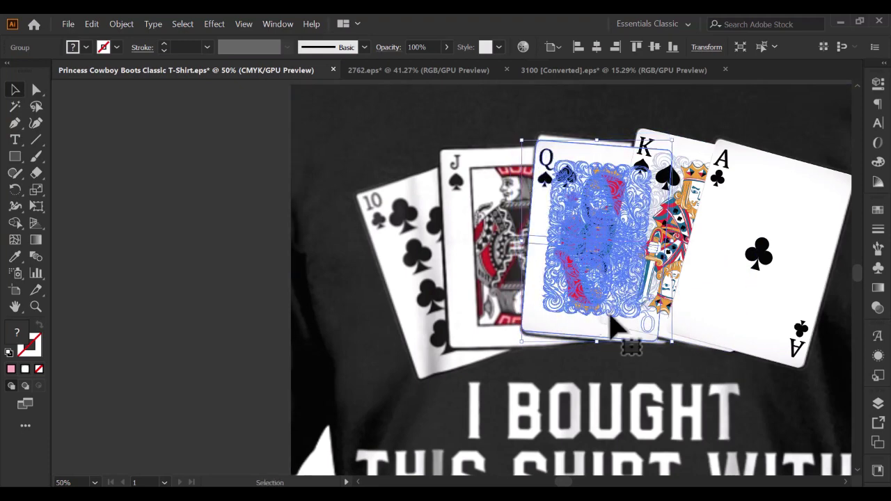
- Enlarge the queen card slightly and refine its position and rotation to fit the queen in the reference photo
{"action": "mouse_move", "coordinate": [676, 352]}
{"action": "left_mouse_down"}
{"action": "mouse_move", "coordinate": [690, 355]}
{"action": "mouse_move", "coordinate": [682, 354]}
{"action": "left_mouse_up"}
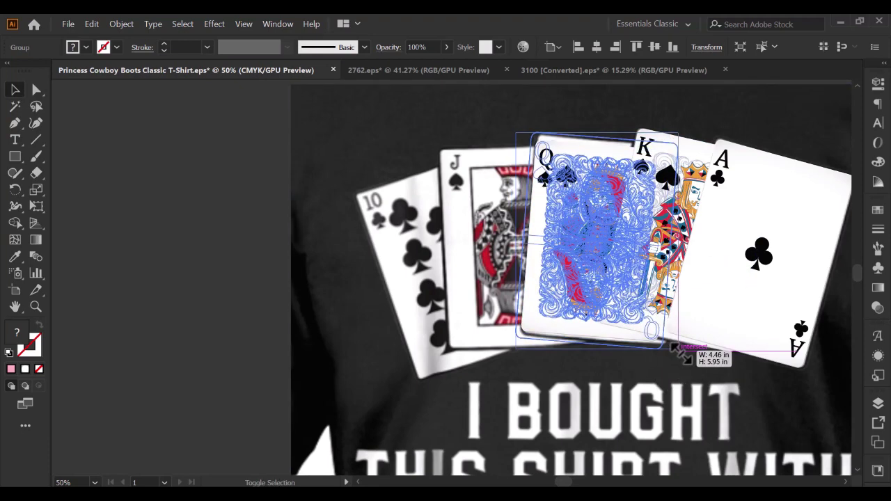
{"action": "left_click_drag", "start_coordinate": [547, 288], "coordinate": [551, 289]}
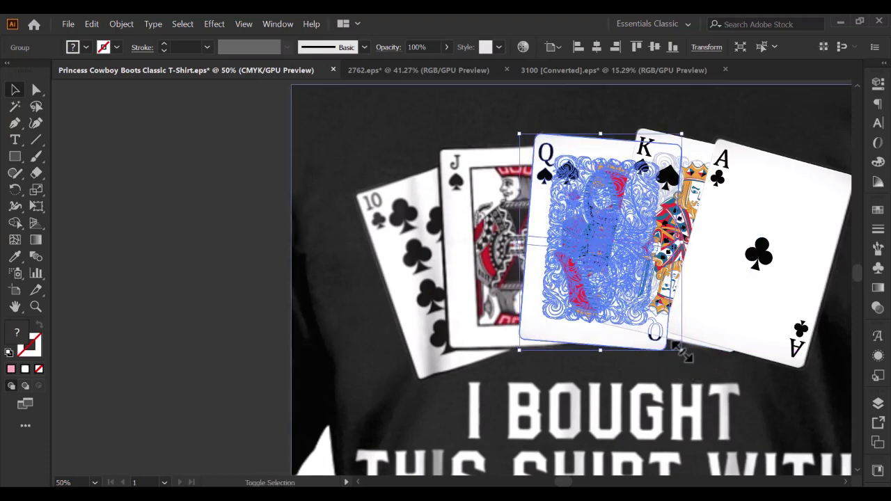
{"action": "left_click_drag", "start_coordinate": [686, 355], "coordinate": [677, 347]}
{"action": "left_click_drag", "start_coordinate": [597, 335], "coordinate": [598, 323]}
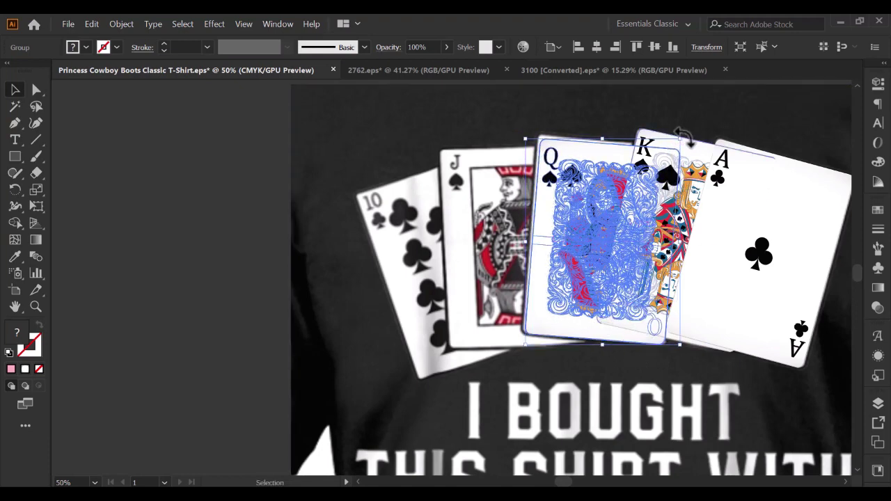
{"action": "left_click_drag", "start_coordinate": [685, 136], "coordinate": [679, 143]}
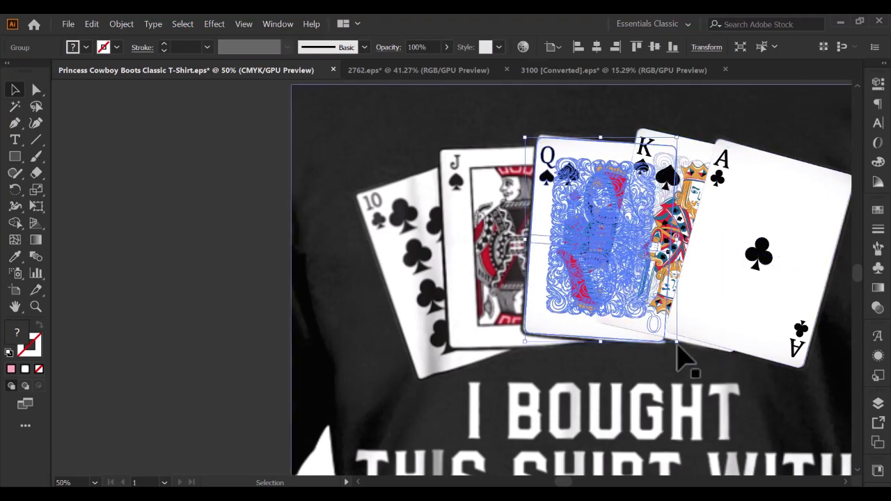
{"action": "left_click_drag", "start_coordinate": [680, 345], "coordinate": [680, 346]}
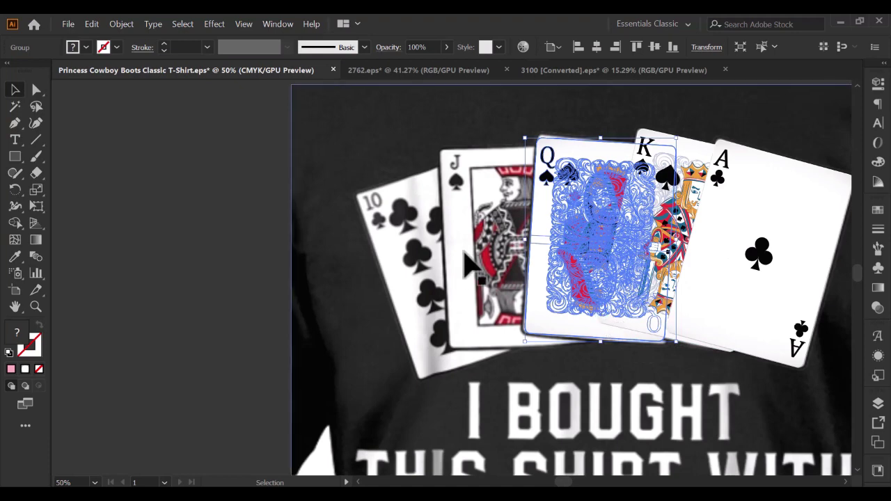
- Move the jack of spades onto the jack in the reference photo
{"action": "key", "text": "ctrl+minus"}
{"action": "key", "text": "ctrl+minus"}
{"action": "key", "text": "ctrl+minus"}
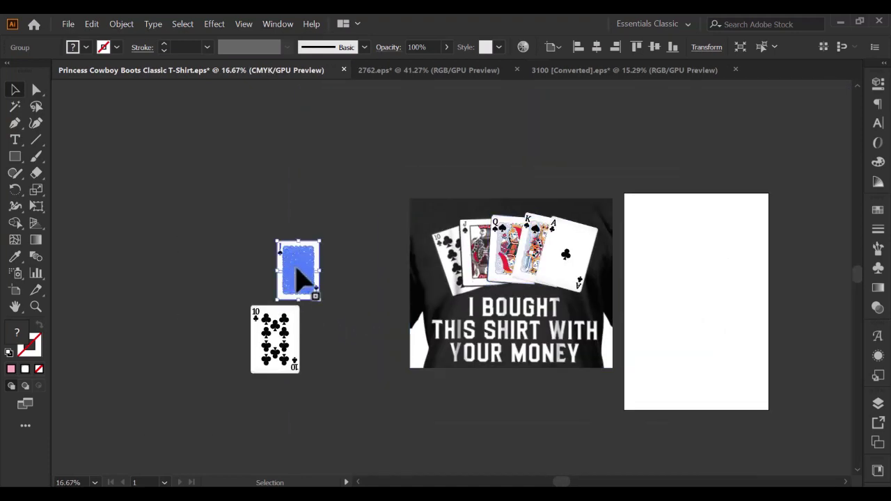
{"action": "left_click_drag", "start_coordinate": [298, 279], "coordinate": [487, 257]}
- Enlarge the jack card and tilt it slightly counter-clockwise so that its outline matches the photo's jack
{"action": "key", "text": "ctrl+plus"}
{"action": "key", "text": "ctrl+plus"}
{"action": "key", "text": "ctrl+plus"}
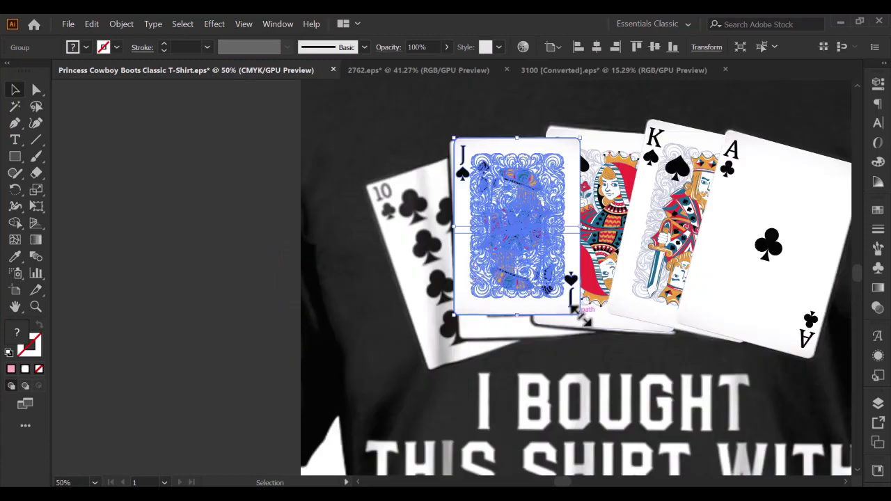
{"action": "left_click_drag", "start_coordinate": [578, 313], "coordinate": [591, 328]}
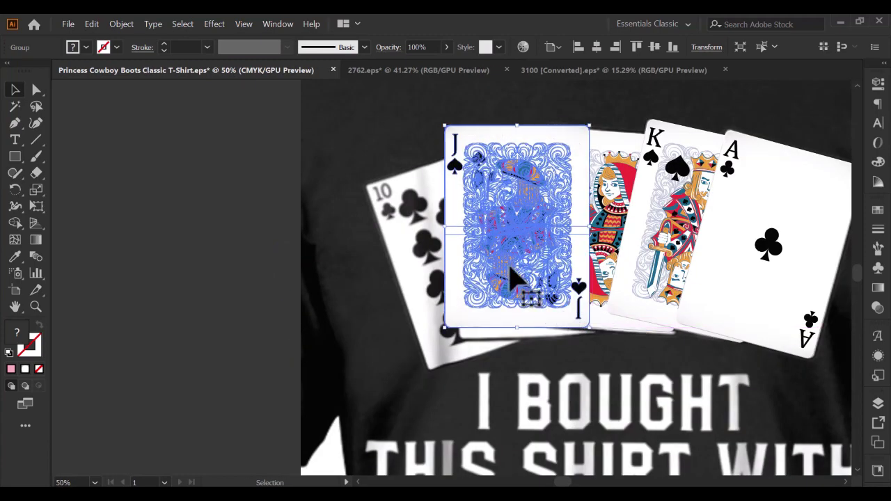
{"action": "left_click_drag", "start_coordinate": [511, 270], "coordinate": [531, 283]}
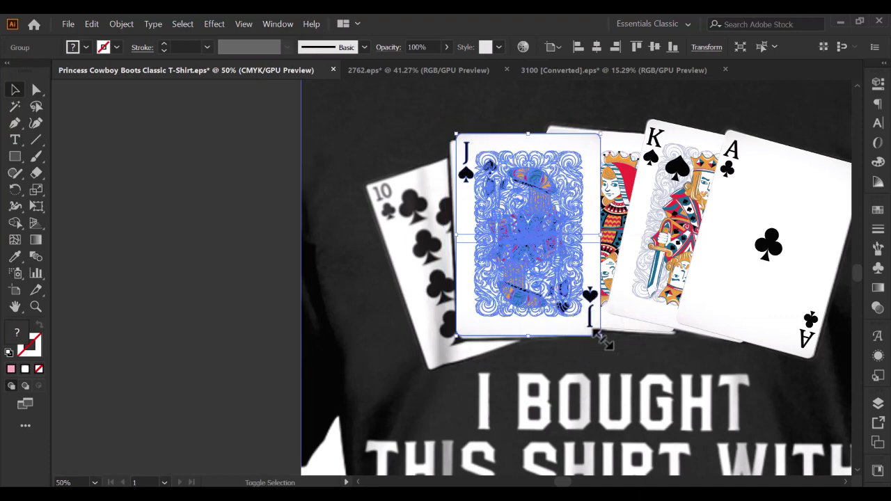
{"action": "left_click_drag", "start_coordinate": [604, 342], "coordinate": [605, 340]}
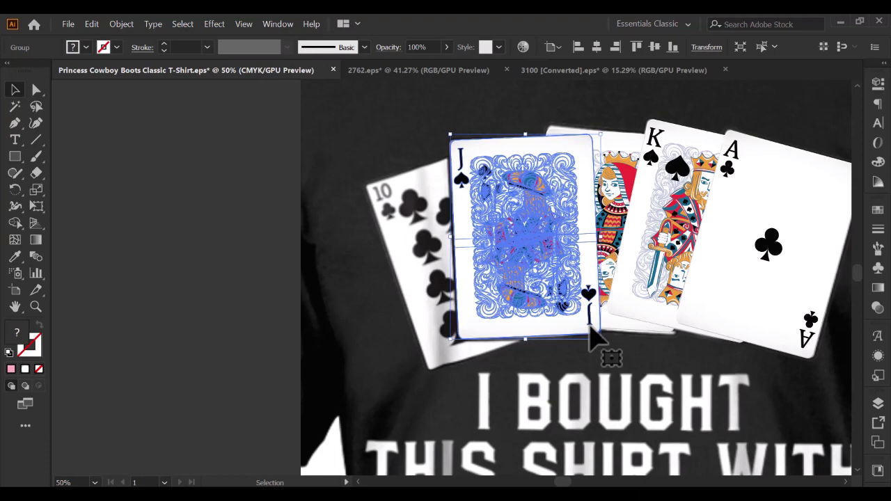
- Move the ten of clubs onto the photo's ten, tilting it counter-clockwise and scaling it to match
{"action": "scroll", "coordinate": [587, 337], "scroll_direction": "down", "scroll_amount": 4}
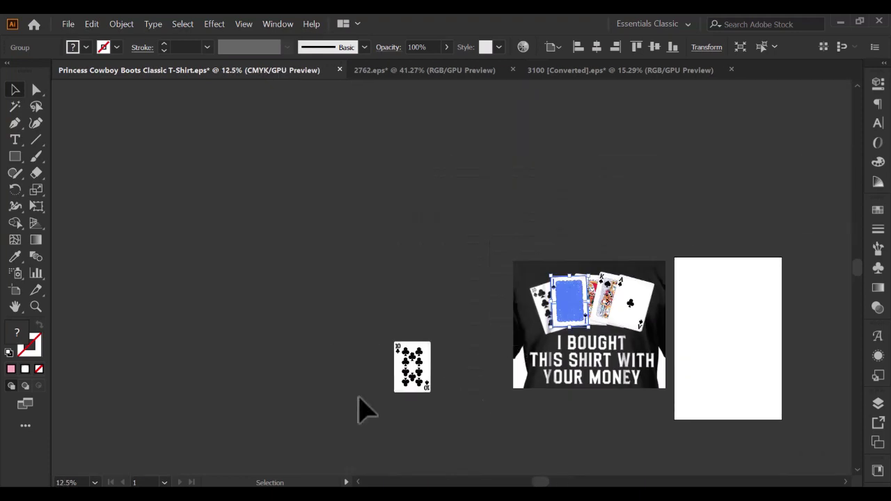
{"action": "left_click", "coordinate": [427, 389]}
{"action": "left_click_drag", "start_coordinate": [404, 381], "coordinate": [644, 304]}
{"action": "scroll", "coordinate": [560, 338], "scroll_direction": "up", "scroll_amount": 4}
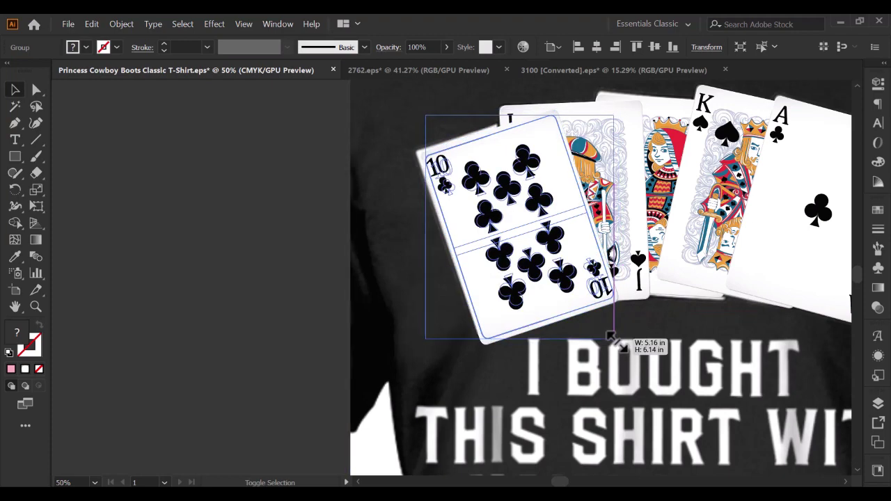
{"action": "mouse_move", "coordinate": [513, 289]}
{"action": "left_mouse_down"}
{"action": "mouse_move", "coordinate": [504, 293]}
{"action": "mouse_move", "coordinate": [503, 279]}
{"action": "left_mouse_up"}
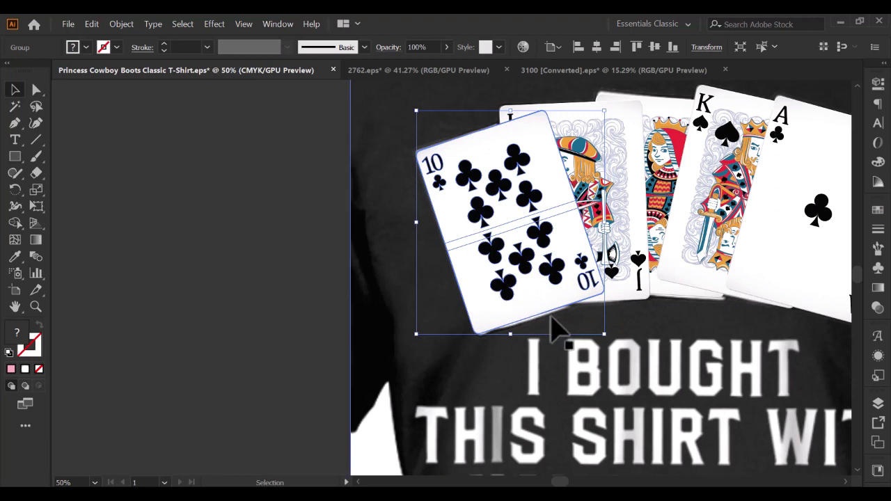
- Nudge the ten of clubs slightly right and down over the photo's ten
{"action": "key", "text": "Right"}
{"action": "key", "text": "Right"}
{"action": "key", "text": "Right"}
{"action": "key", "text": "Right"}
{"action": "key", "text": "Down"}
{"action": "key", "text": "Down"}
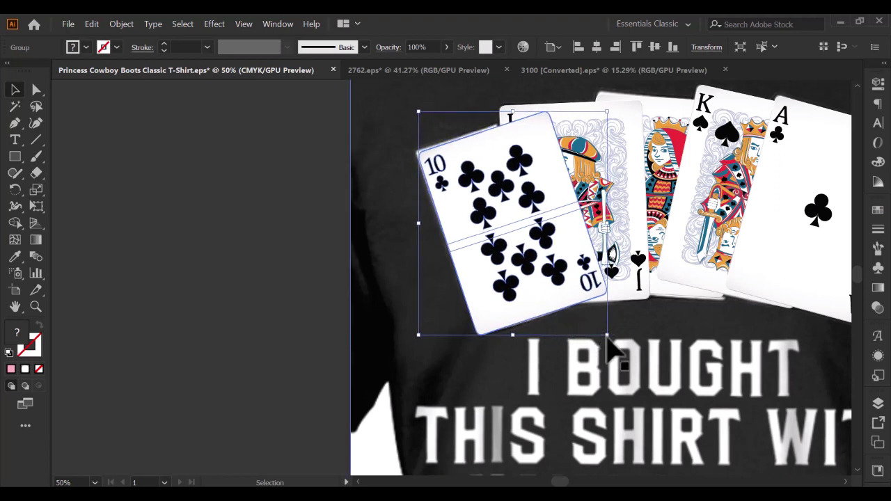
- Rotate the ten of clubs slightly counter-clockwise and nudge it up and left to line up with the photo's ten
{"action": "left_click_drag", "start_coordinate": [610, 340], "coordinate": [615, 339]}
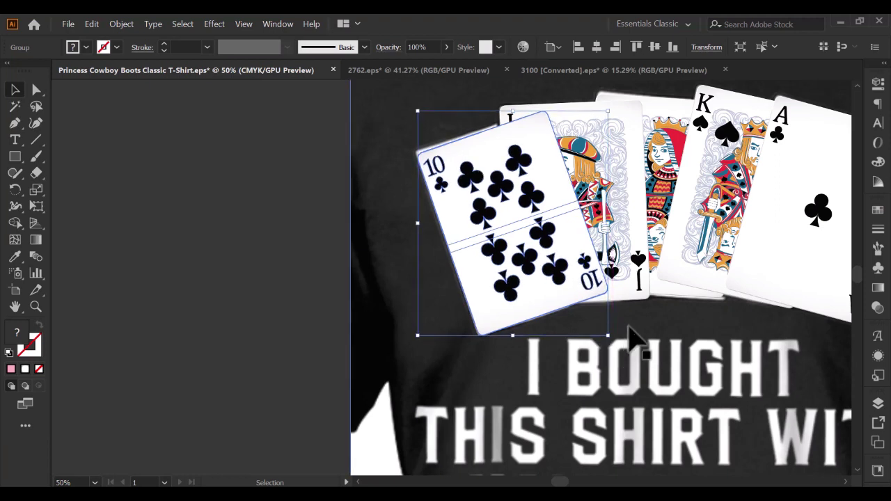
{"action": "key", "text": "Up"}
{"action": "key", "text": "Left"}
{"action": "key", "text": "Up"}
{"action": "key", "text": "Left"}
{"action": "key", "text": "Up"}
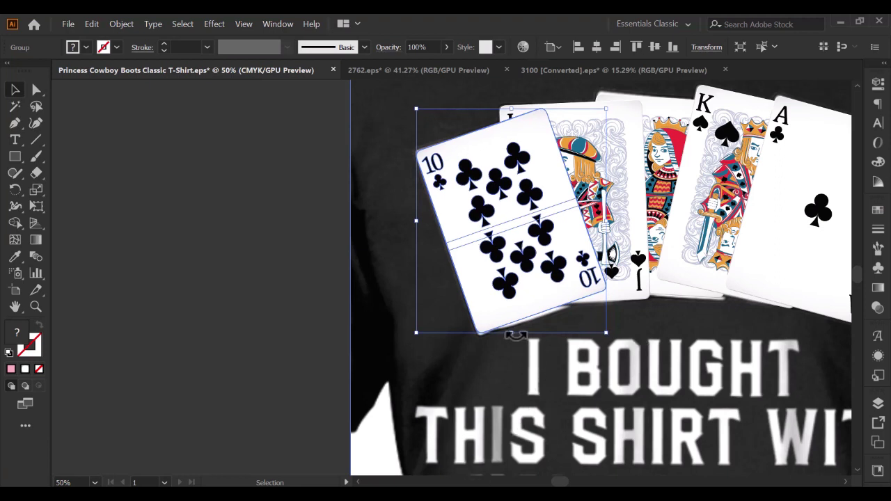
- Fine-tune the ten of clubs' fit along the lower edge of the photo's ten, then deselect everything
{"action": "left_click_drag", "start_coordinate": [514, 339], "coordinate": [512, 334]}
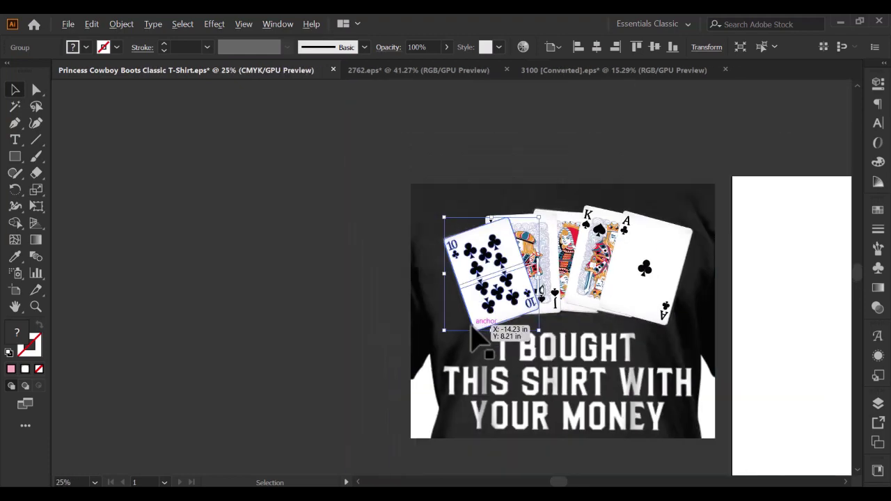
{"action": "scroll", "coordinate": [491, 341], "scroll_direction": "down", "scroll_amount": 2}
{"action": "left_click", "coordinate": [247, 255]}
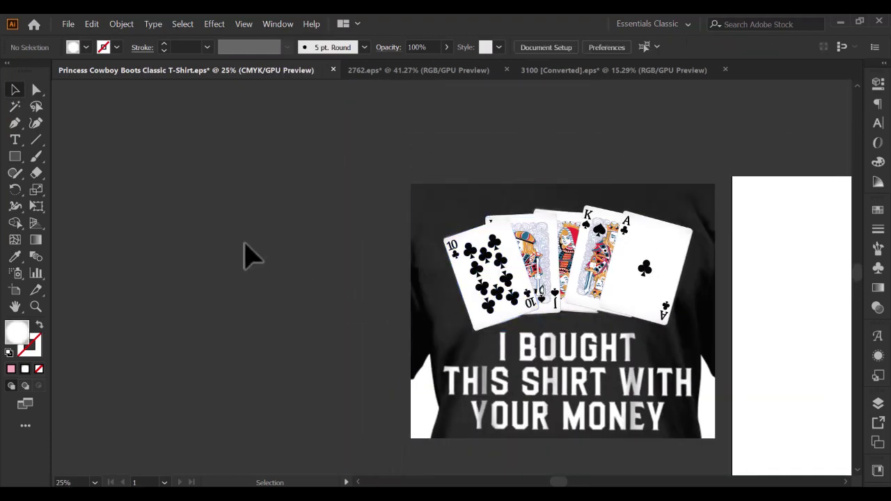
{"action": "left_click", "coordinate": [597, 357]}
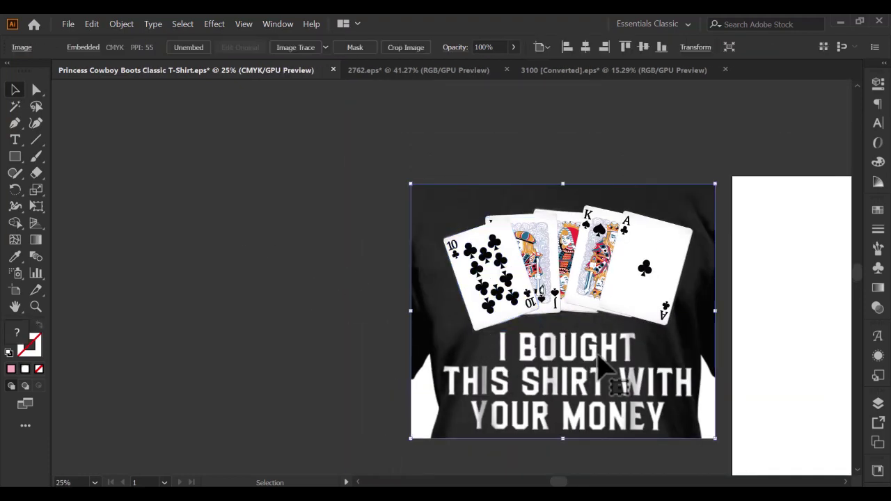
{"action": "left_click", "coordinate": [261, 277]}
{"action": "scroll", "coordinate": [268, 277], "scroll_direction": "down", "scroll_amount": 1}
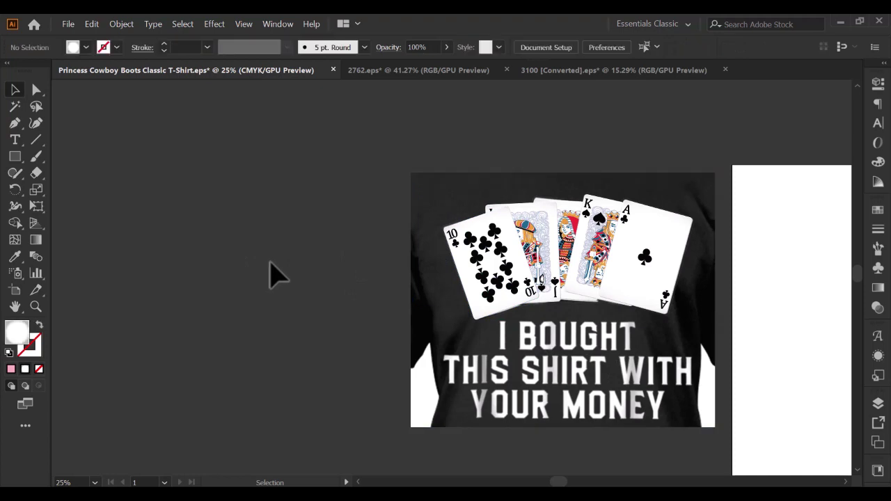
- Start a text line over the canvas beside the shirt photo and set its font to Dealers Solid
{"action": "key", "text": "ctrl+equal"}
{"action": "left_click", "coordinate": [16, 139]}
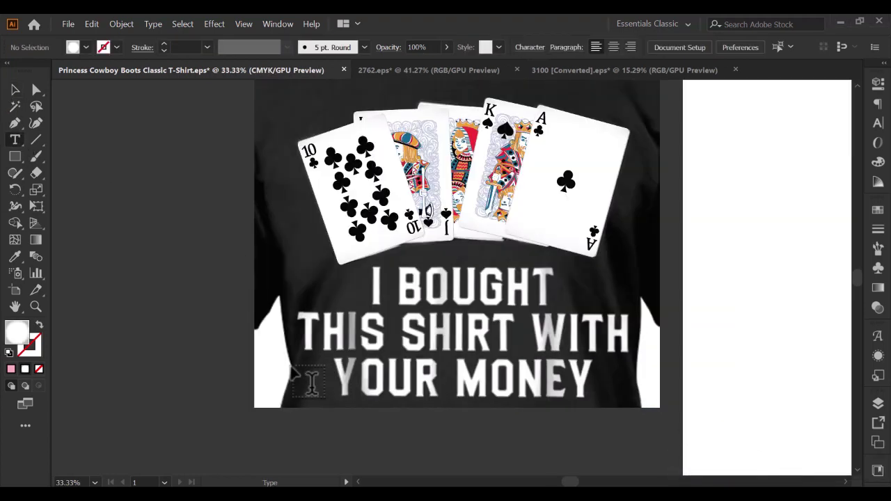
{"action": "left_click", "coordinate": [193, 333]}
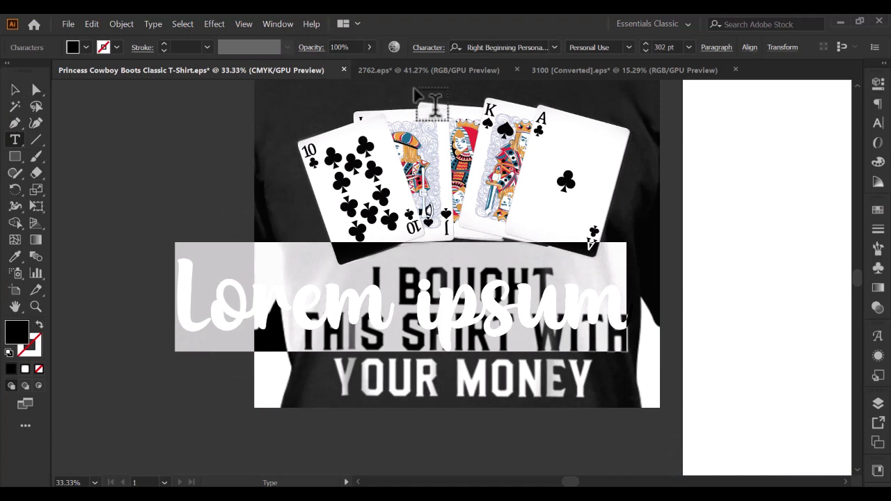
{"action": "left_click", "coordinate": [504, 39]}
{"action": "type", "text": "Dealers - Sol"}
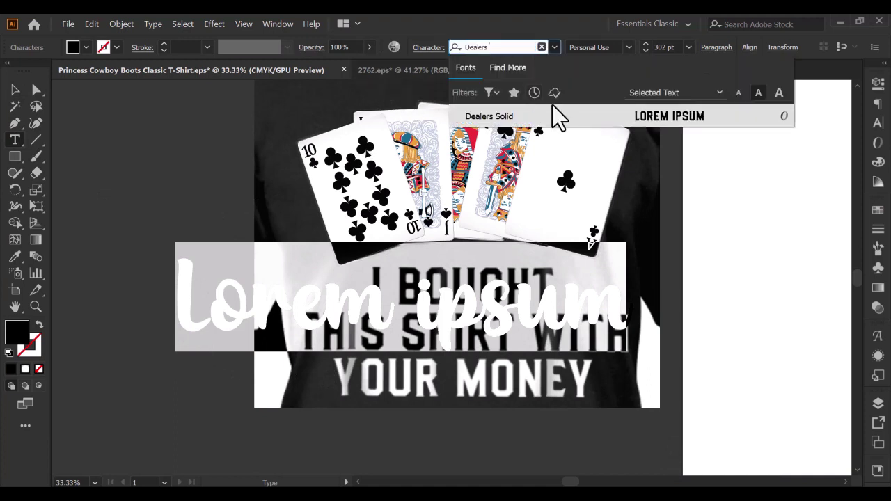
{"action": "left_click", "coordinate": [579, 113]}
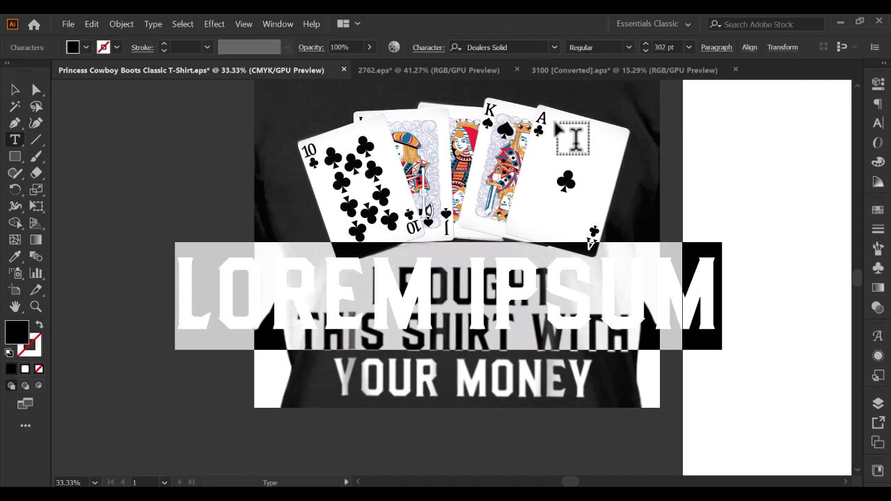
- Replace the placeholder text with "I BOUGHT"
{"action": "type", "text": "T"}
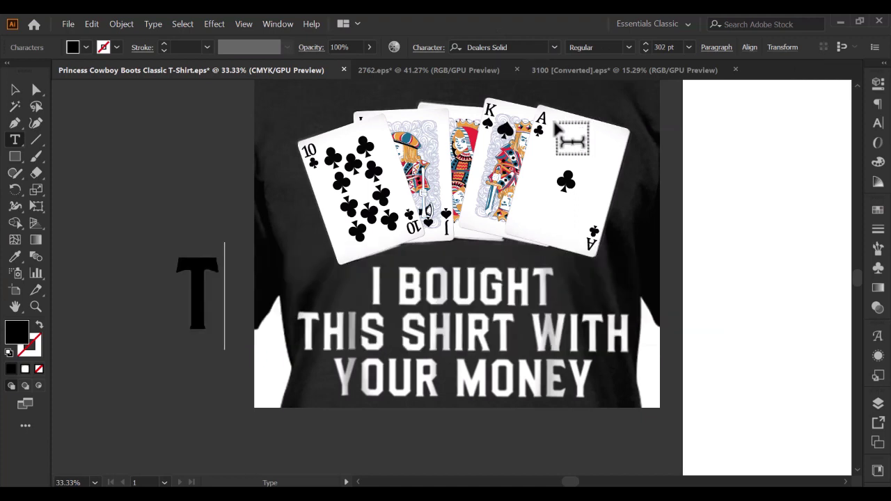
{"action": "key", "text": "BackSpace"}
{"action": "type", "text": "I"}
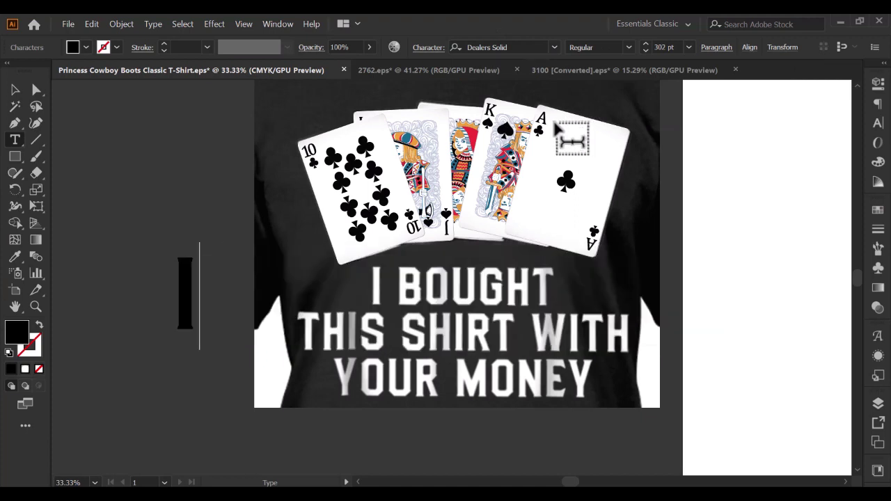
{"action": "type", "text": " BO"}
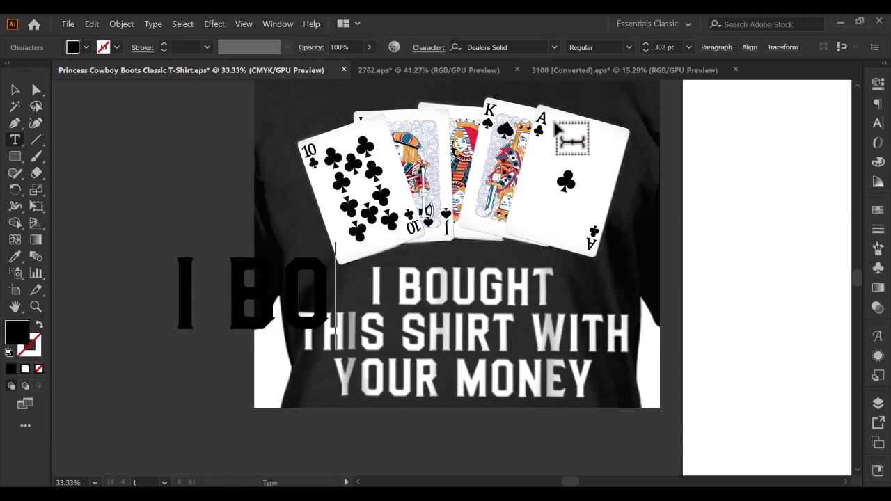
{"action": "type", "text": "U"}
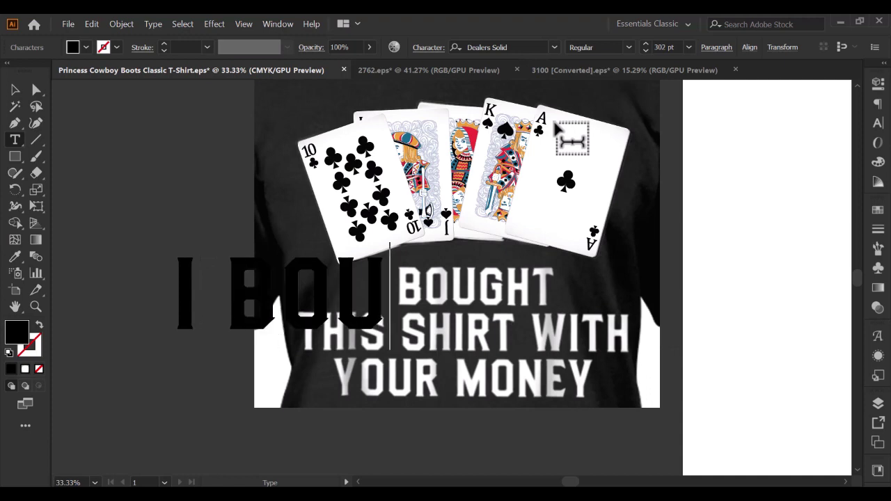
{"action": "type", "text": "G"}
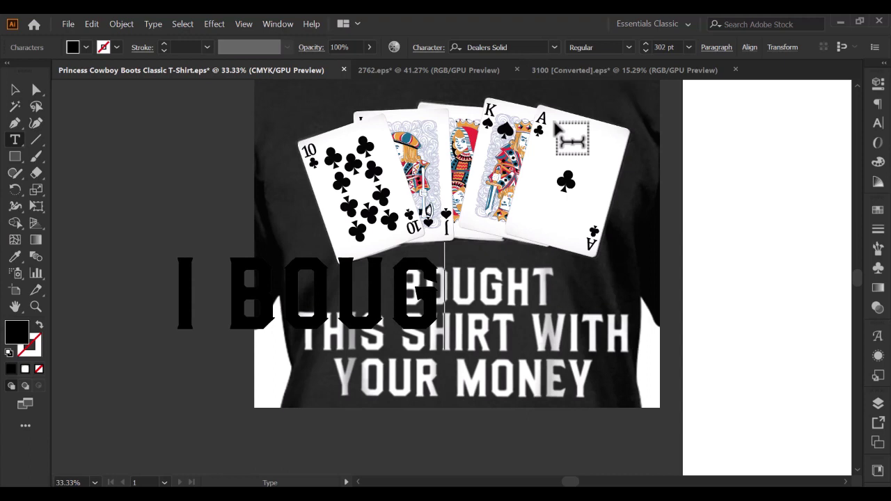
{"action": "type", "text": "HT"}
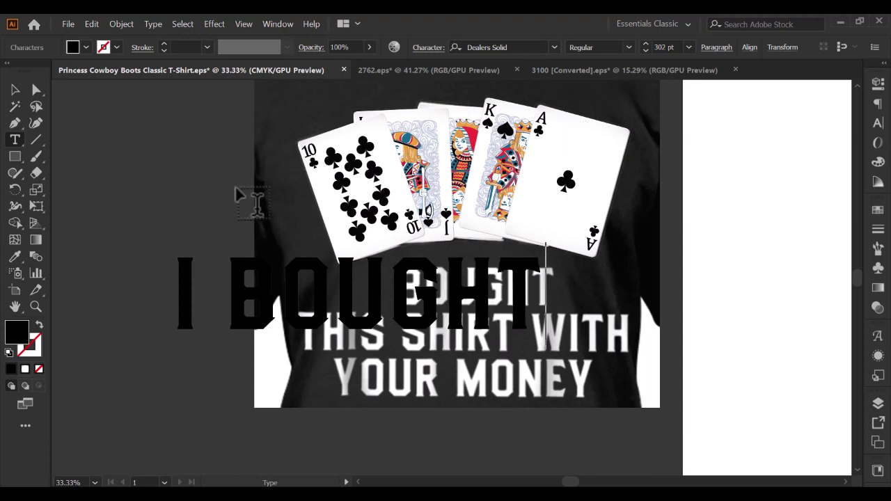
- Fill the "I BOUGHT" text with red
{"action": "left_click", "coordinate": [79, 50]}
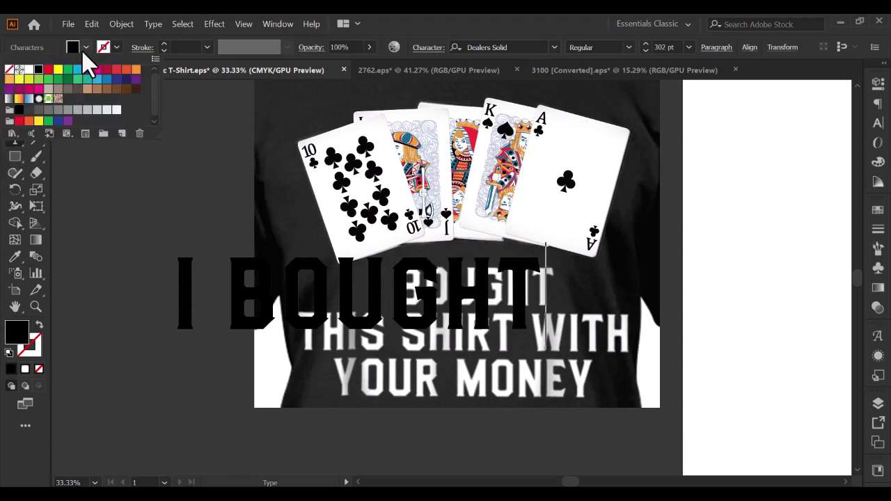
{"action": "left_click", "coordinate": [53, 83]}
{"action": "left_click", "coordinate": [15, 90]}
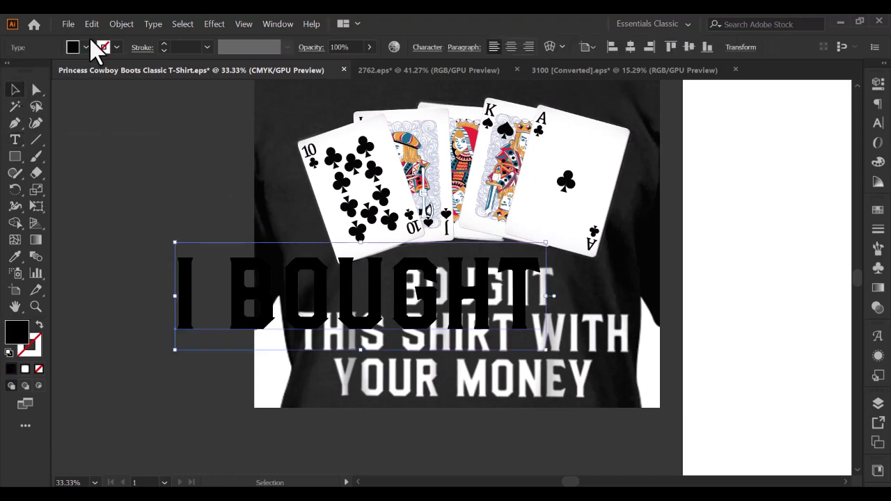
{"action": "left_click", "coordinate": [86, 47]}
{"action": "left_click", "coordinate": [58, 71]}
{"action": "left_click", "coordinate": [48, 71]}
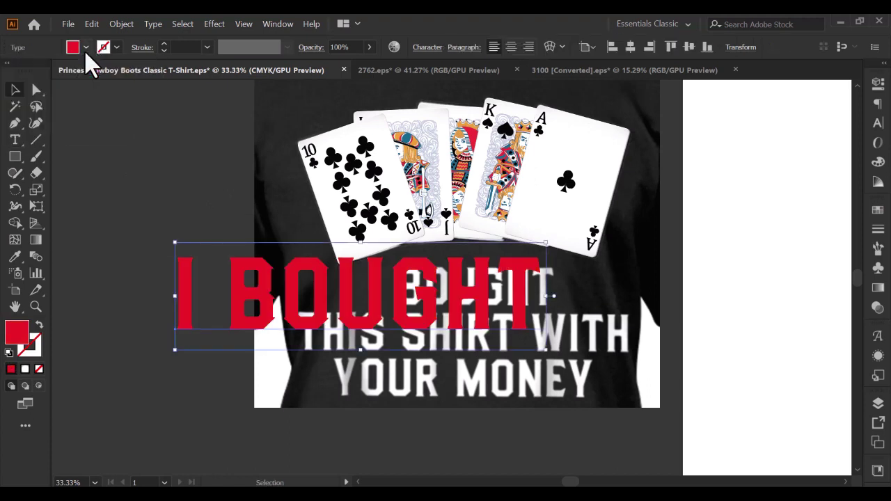
- Scale down the "I BOUGHT" text and position it over the matching first line of lettering in the photo
{"action": "left_click_drag", "start_coordinate": [544, 349], "coordinate": [429, 317]}
{"action": "left_click_drag", "start_coordinate": [382, 296], "coordinate": [464, 287]}
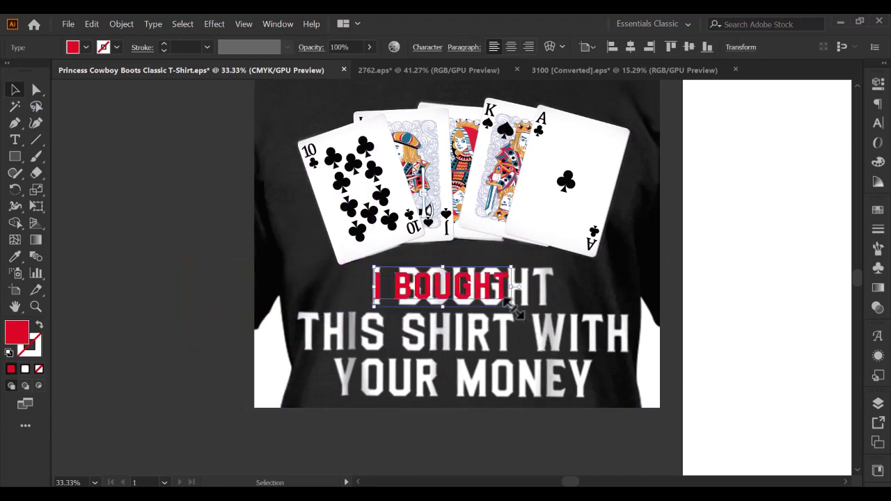
{"action": "left_click_drag", "start_coordinate": [512, 305], "coordinate": [542, 317]}
{"action": "left_click_drag", "start_coordinate": [454, 296], "coordinate": [472, 296]}
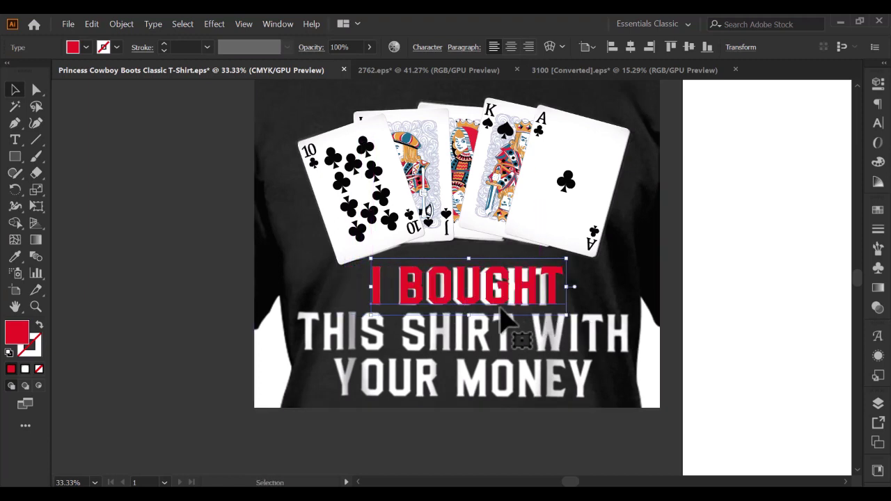
- Narrow the "I BOUGHT" text and stretch it slightly upward so its letters match the photo's lettering
{"action": "scroll", "coordinate": [507, 319], "scroll_direction": "up", "scroll_amount": 1}
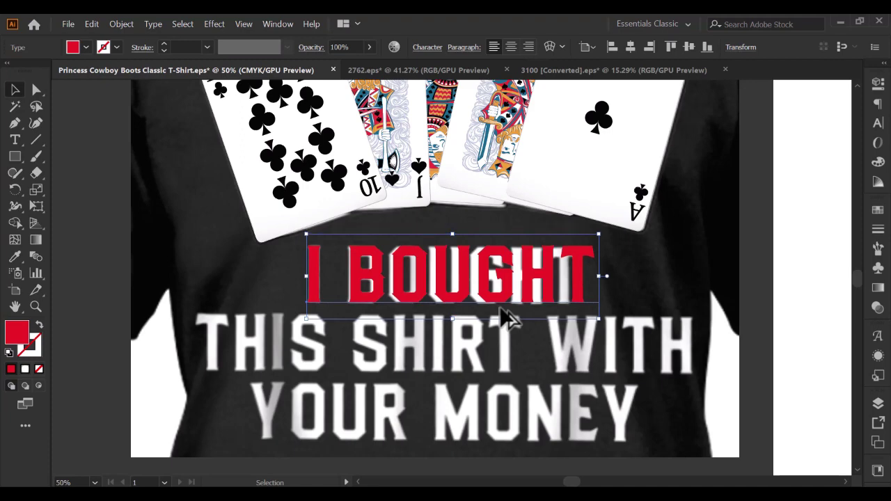
{"action": "left_click_drag", "start_coordinate": [600, 277], "coordinate": [587, 278]}
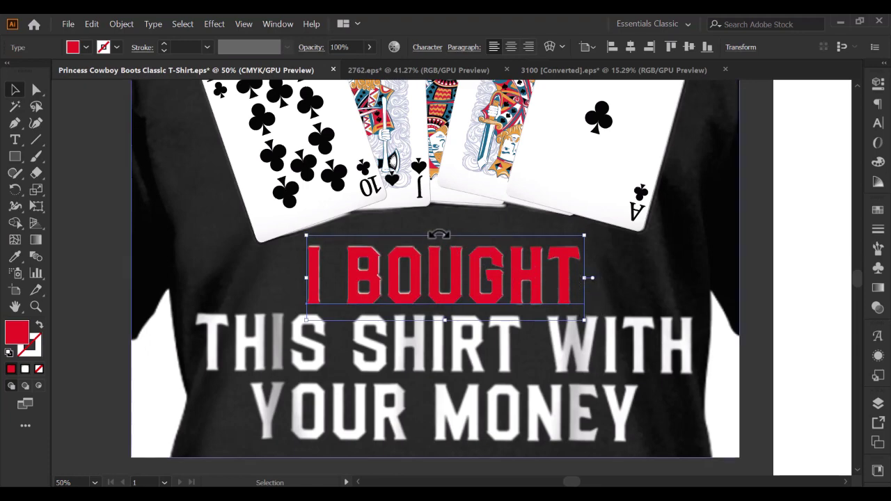
{"action": "left_click_drag", "start_coordinate": [448, 236], "coordinate": [446, 233]}
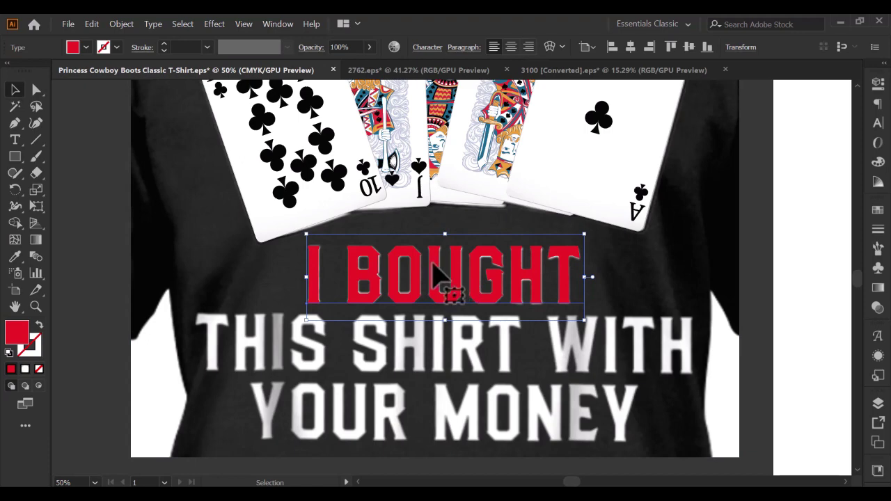
- Add a separate text line reading "THIS SHIRT WITH" below the shirt photo
{"action": "scroll", "coordinate": [446, 275], "scroll_direction": "down", "scroll_amount": 1}
{"action": "scroll", "coordinate": [341, 284], "scroll_direction": "down", "scroll_amount": 1}
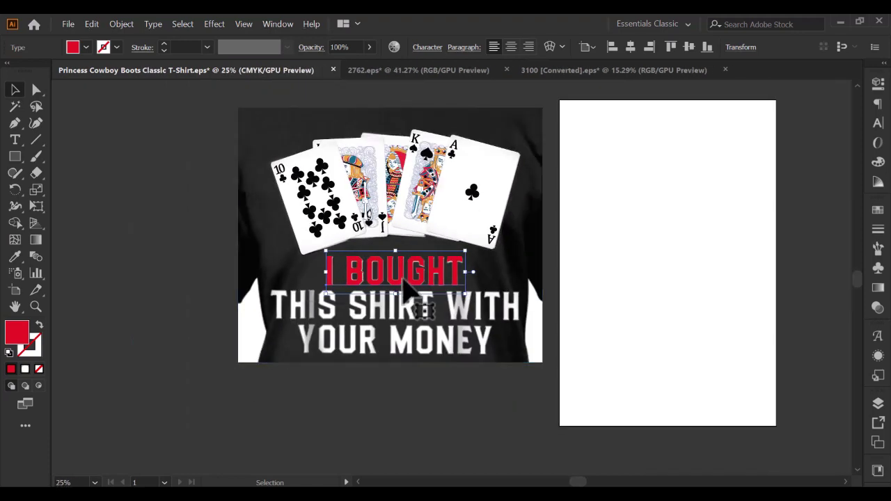
{"action": "left_click", "coordinate": [14, 141]}
{"action": "scroll", "coordinate": [410, 314], "scroll_direction": "down", "scroll_amount": 3}
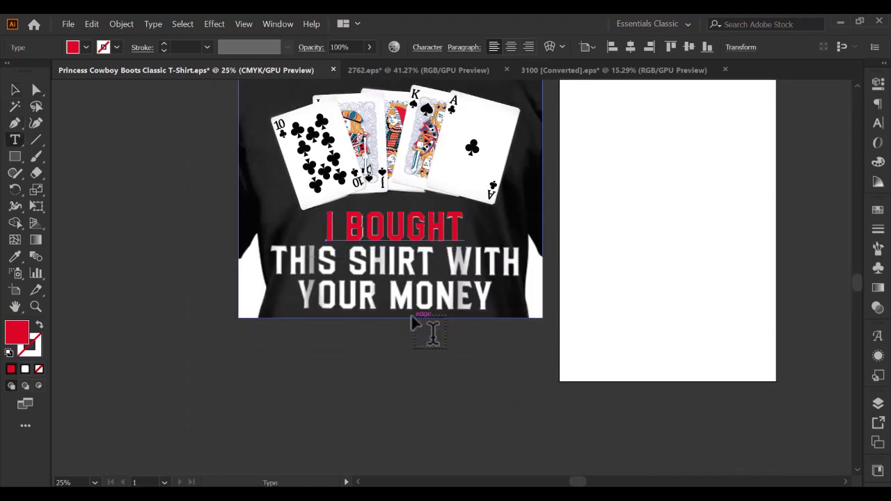
{"action": "left_click", "coordinate": [313, 374]}
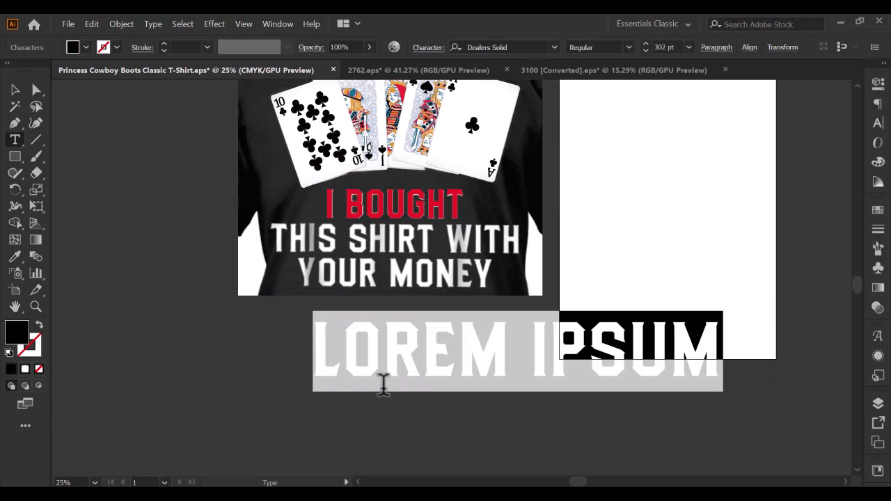
{"action": "type", "text": "T"}
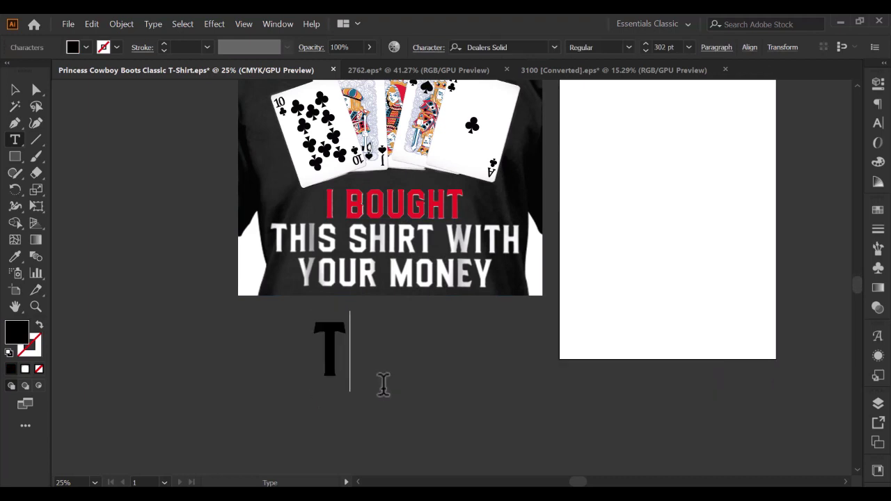
{"action": "type", "text": "HIS "}
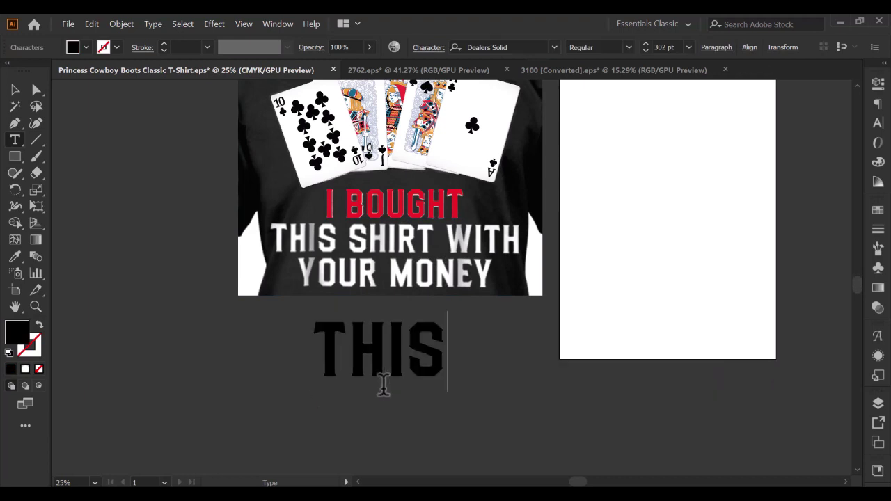
{"action": "type", "text": "SH"}
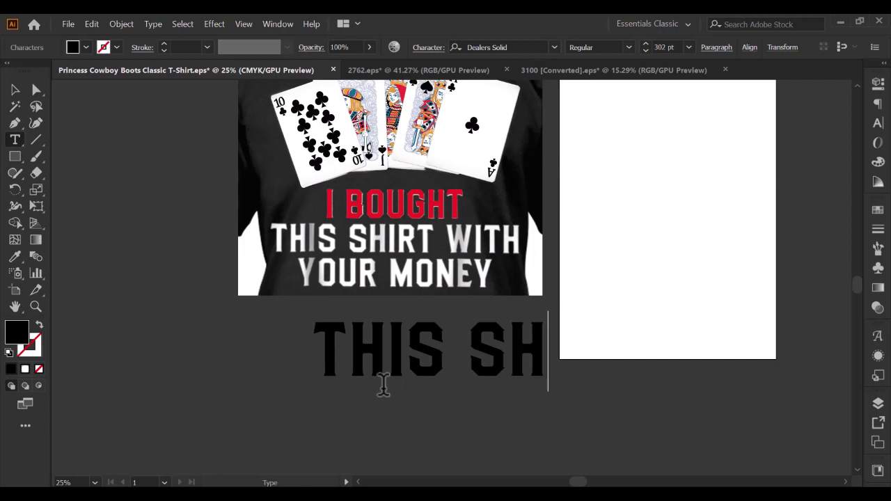
{"action": "type", "text": "I"}
{"action": "type", "text": "R"}
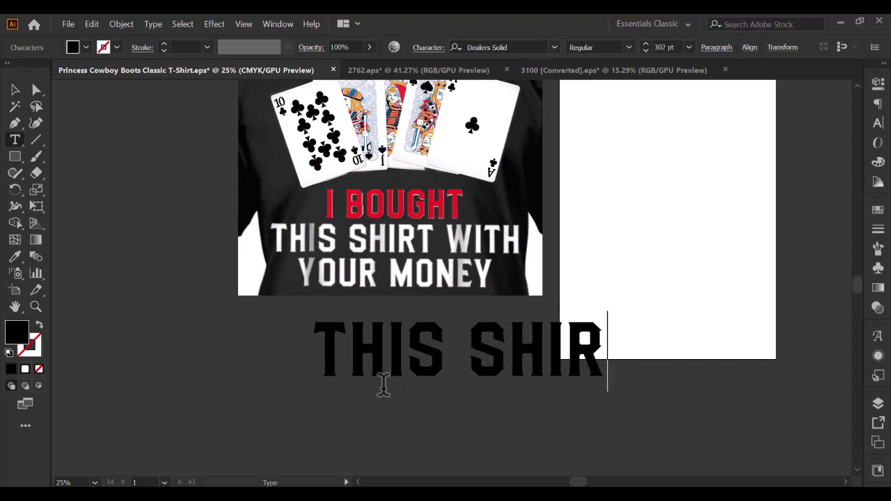
{"action": "type", "text": "T W"}
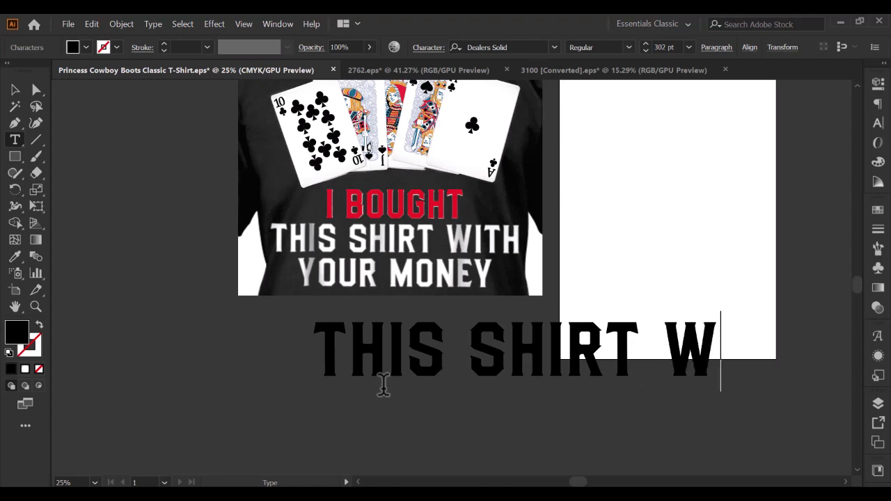
{"action": "type", "text": "ITH"}
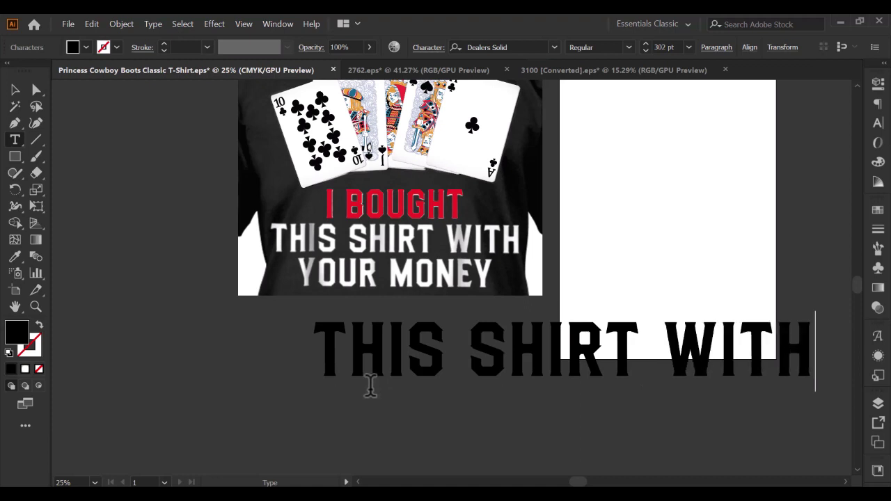
- Copy the "I BOUGHT" text's formatting onto "THIS SHIRT WITH" with the Eyedropper and place it over the photo's second line of lettering
{"action": "left_click", "coordinate": [16, 90]}
{"action": "left_click", "coordinate": [15, 256]}
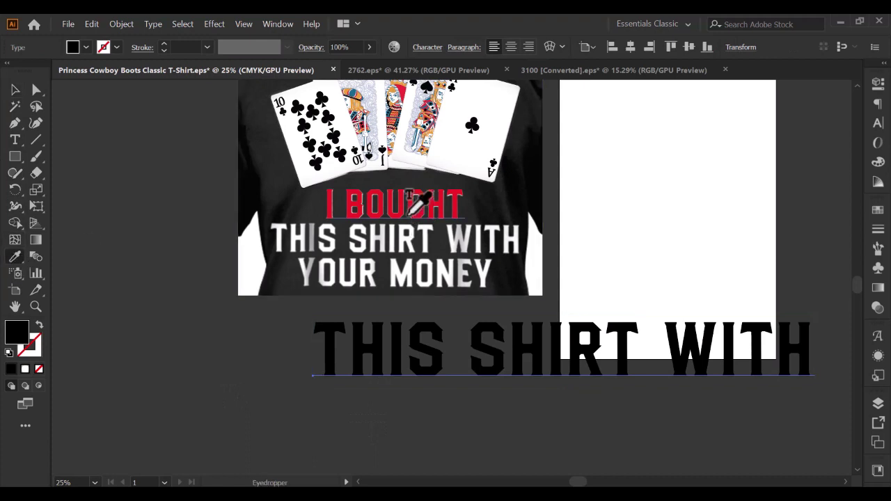
{"action": "left_click", "coordinate": [420, 203]}
{"action": "left_click", "coordinate": [16, 90]}
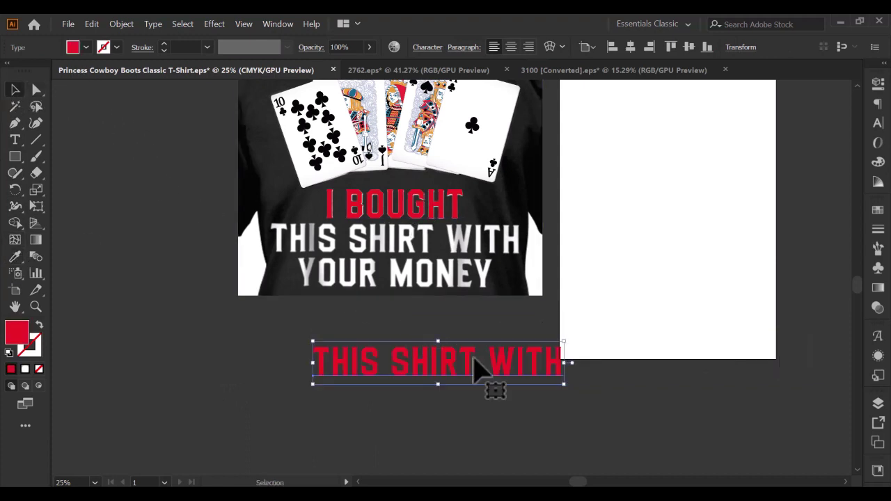
{"action": "left_click_drag", "start_coordinate": [508, 378], "coordinate": [471, 256]}
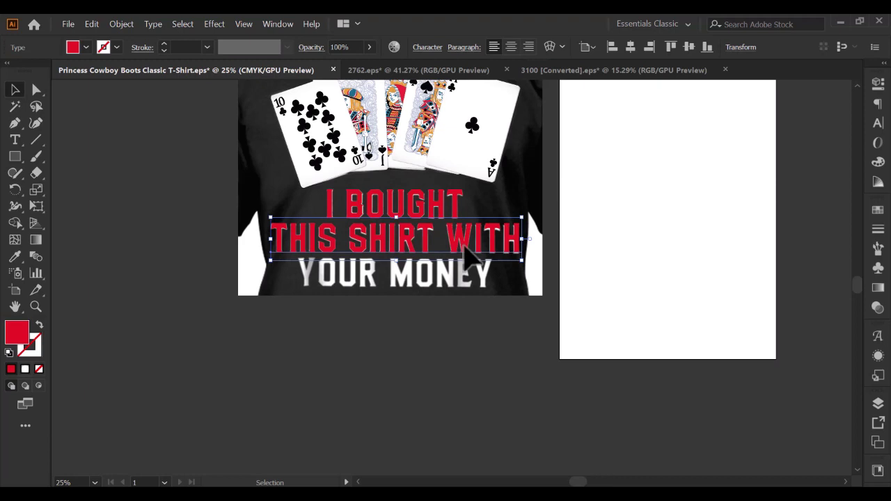
- Add a separate text line reading "YOUR MONEY" below the shirt photo
{"action": "left_click", "coordinate": [16, 140]}
{"action": "left_click", "coordinate": [307, 383]}
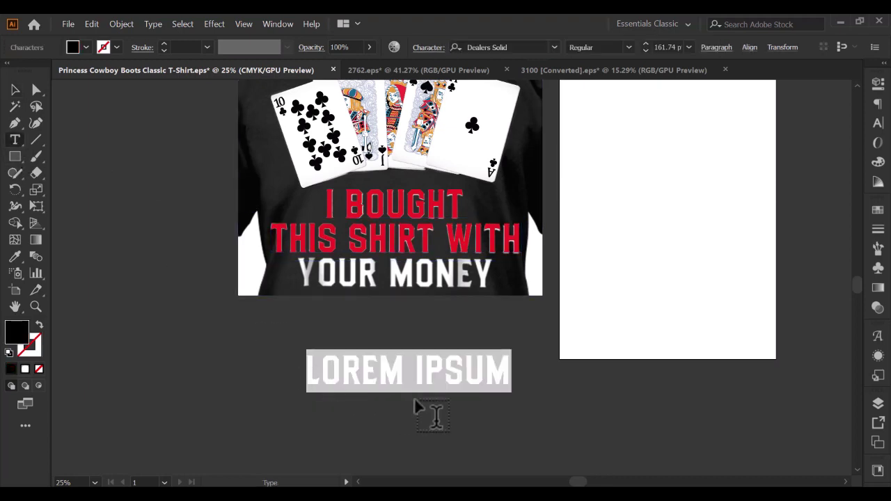
{"action": "type", "text": "YOU"}
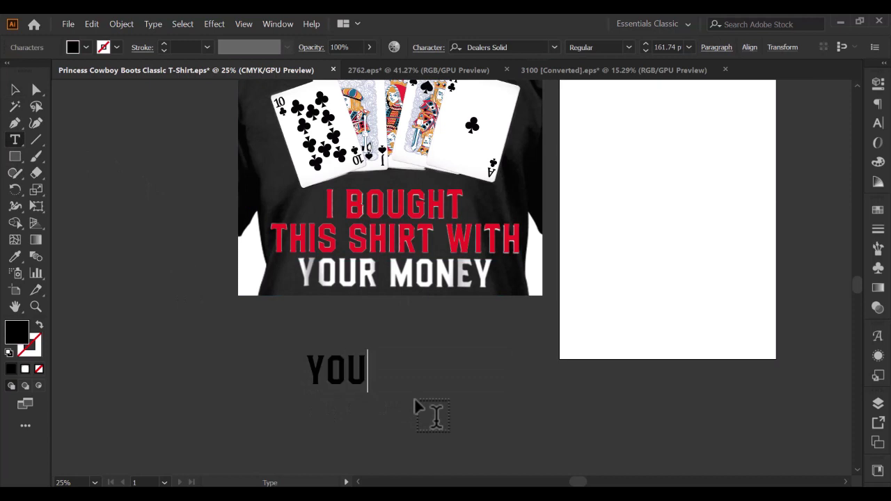
{"action": "type", "text": "R MONEY"}
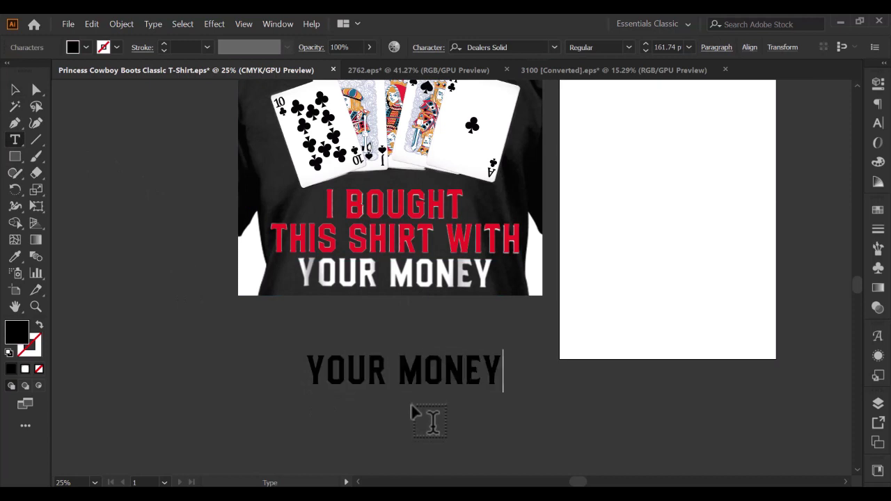
{"action": "left_click", "coordinate": [14, 89]}
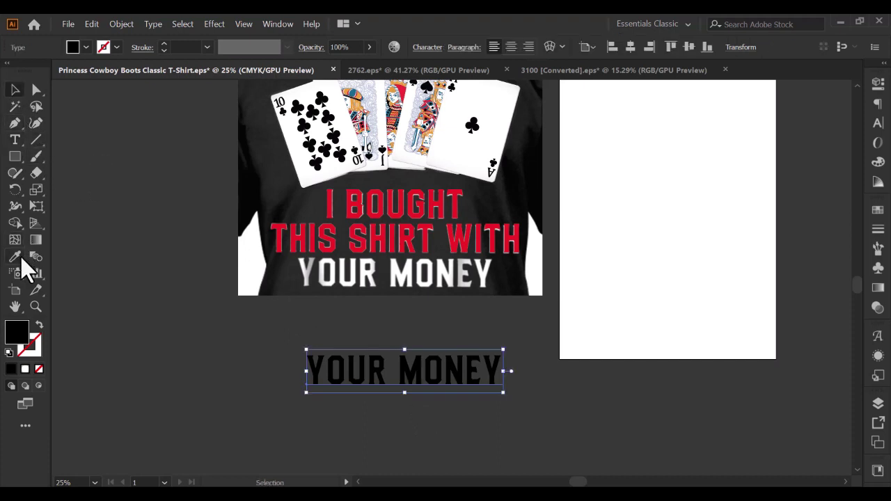
- Copy the red lettering's formatting onto "YOUR MONEY" with the Eyedropper and fit it over the photo's third line of lettering
{"action": "left_click", "coordinate": [15, 256]}
{"action": "left_click", "coordinate": [341, 237]}
{"action": "left_click", "coordinate": [14, 89]}
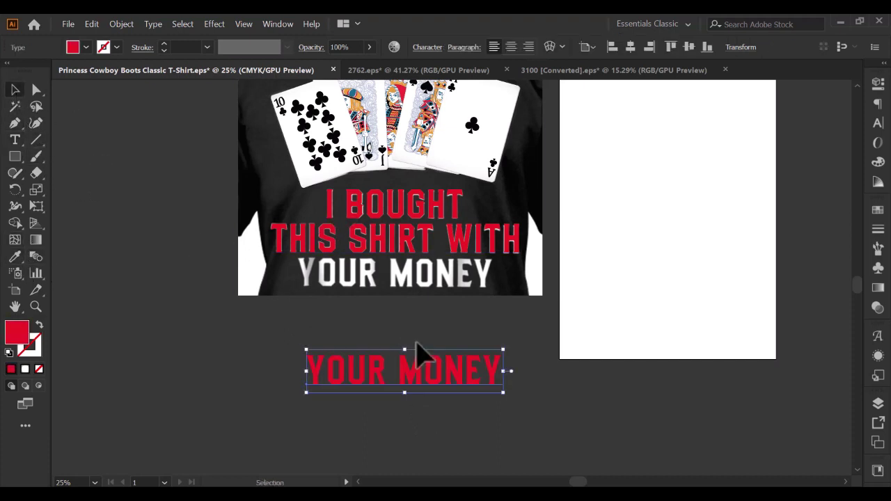
{"action": "left_click_drag", "start_coordinate": [434, 383], "coordinate": [417, 274]}
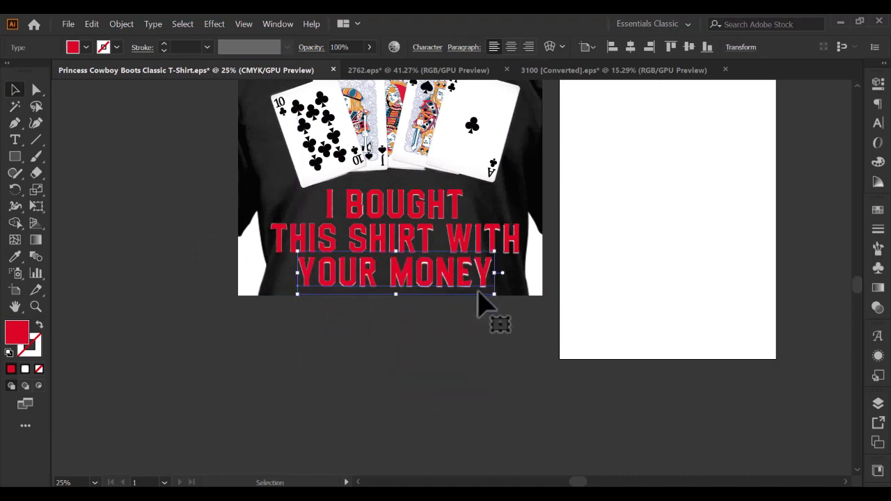
{"action": "scroll", "coordinate": [497, 296], "scroll_direction": "up", "scroll_amount": 1}
{"action": "key", "text": "Down"}
{"action": "key", "text": "Down"}
{"action": "key", "text": "Down"}
{"action": "key", "text": "Down"}
{"action": "key", "text": "Down"}
{"action": "key", "text": "Down"}
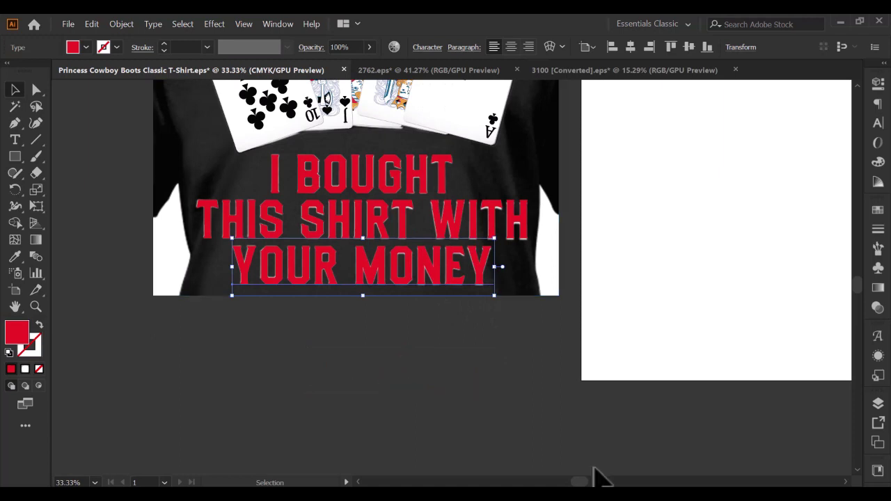
- Move the reference shirt photo out from behind the vector artwork and place it beside the design, on the side away from the artboard
{"action": "scroll", "coordinate": [592, 434], "scroll_direction": "down", "scroll_amount": 2}
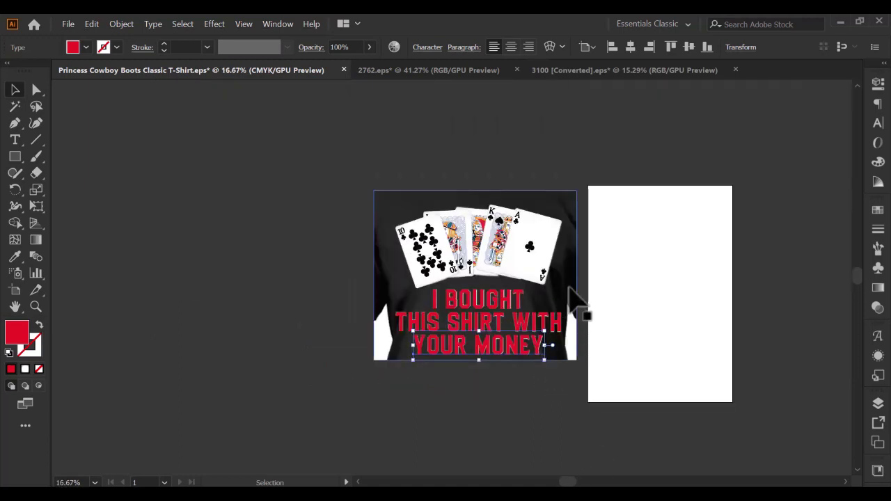
{"action": "left_click_drag", "start_coordinate": [572, 301], "coordinate": [347, 291]}
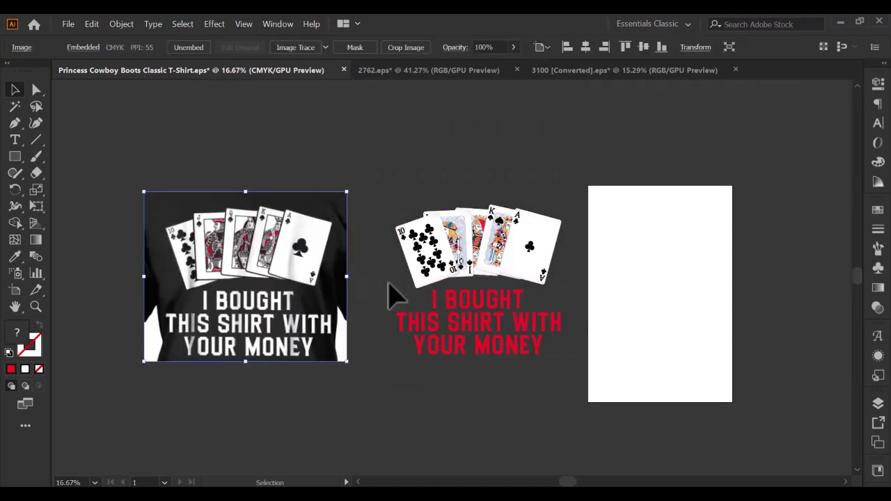
- Try to bring the jack card in front of the ten of clubs
{"action": "left_click", "coordinate": [462, 238]}
{"action": "key", "text": "a"}
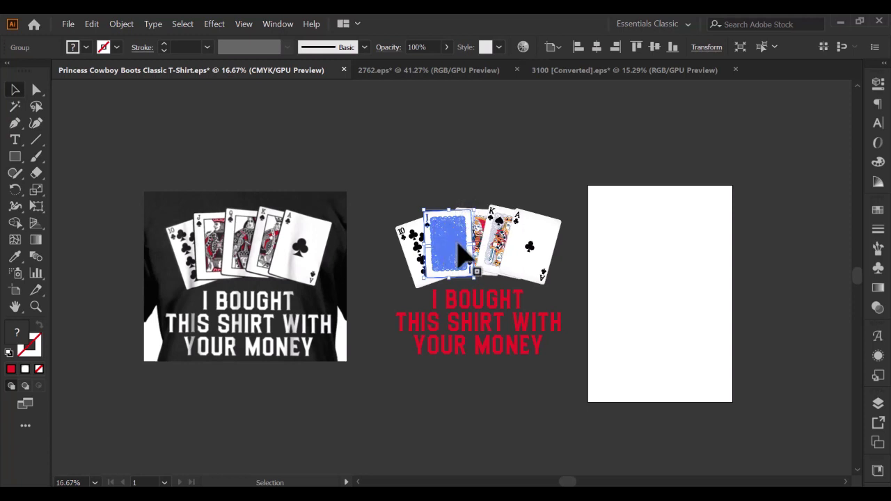
{"action": "key", "text": "a"}
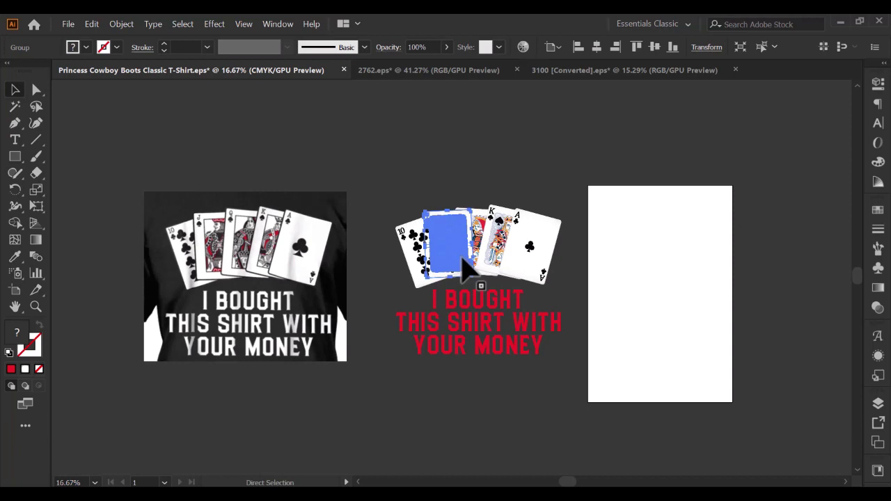
{"action": "key", "text": "v"}
{"action": "left_click", "coordinate": [456, 187]}
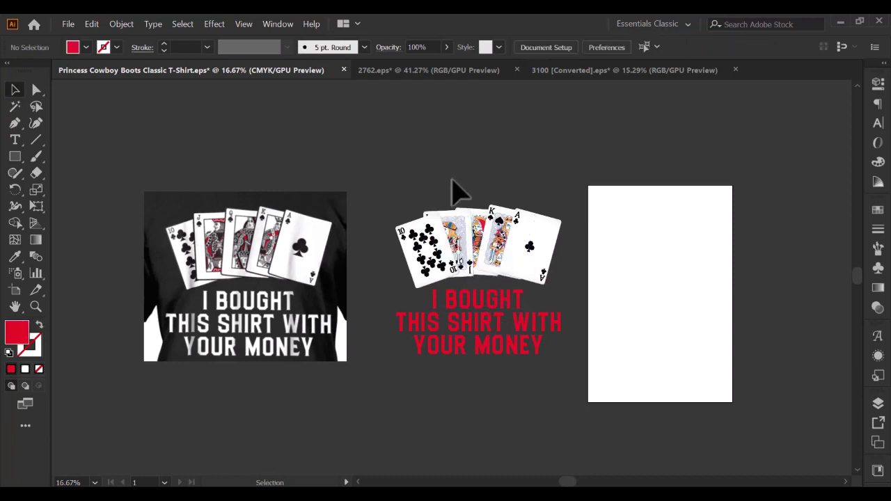
- Send the ten of clubs behind the other cards so the jack overlaps it
{"action": "key", "text": "a"}
{"action": "left_click", "coordinate": [429, 254]}
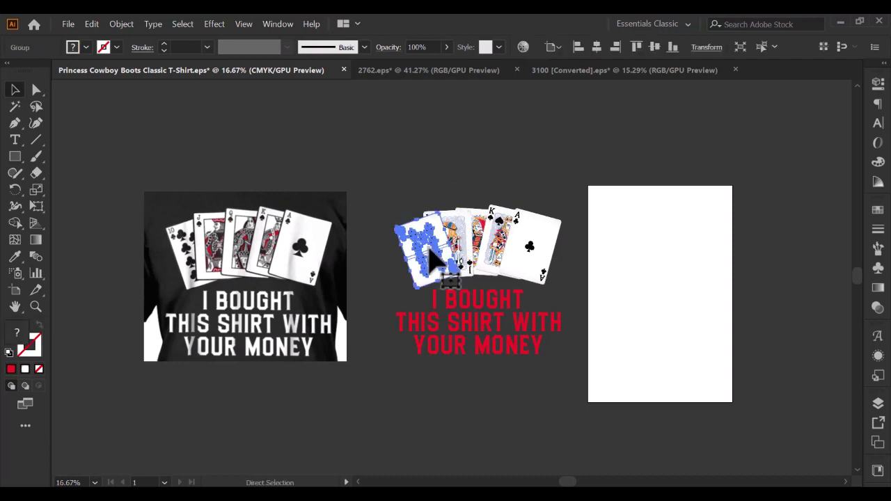
{"action": "key", "text": "v"}
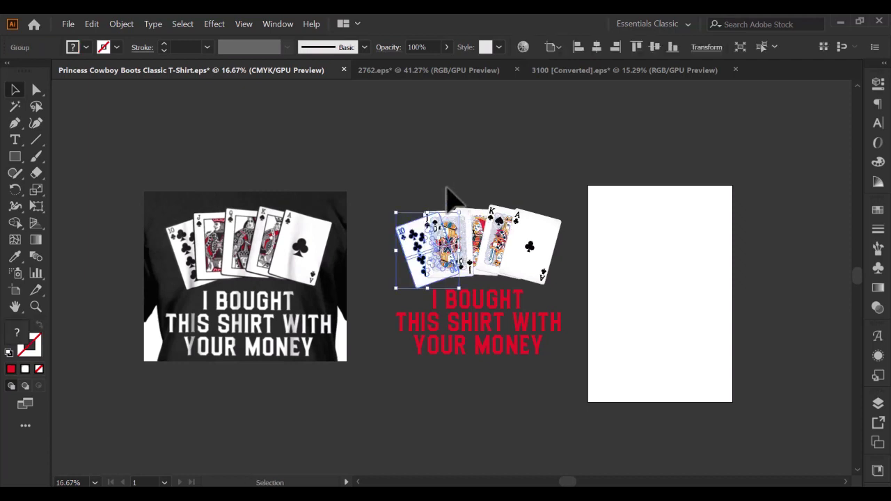
{"action": "left_click", "coordinate": [459, 174]}
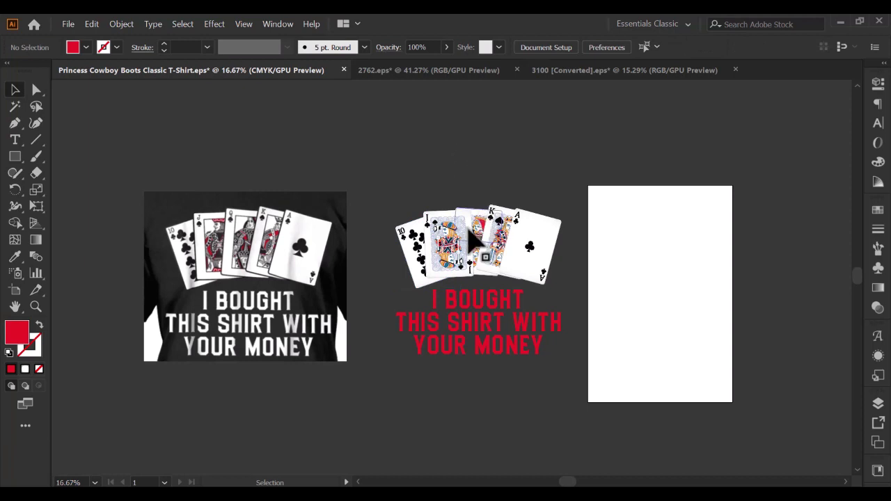
- Restack the queen and jack so the queen overlaps the jack and the king overlaps the queen, as in the reference photo
{"action": "left_click", "coordinate": [479, 240]}
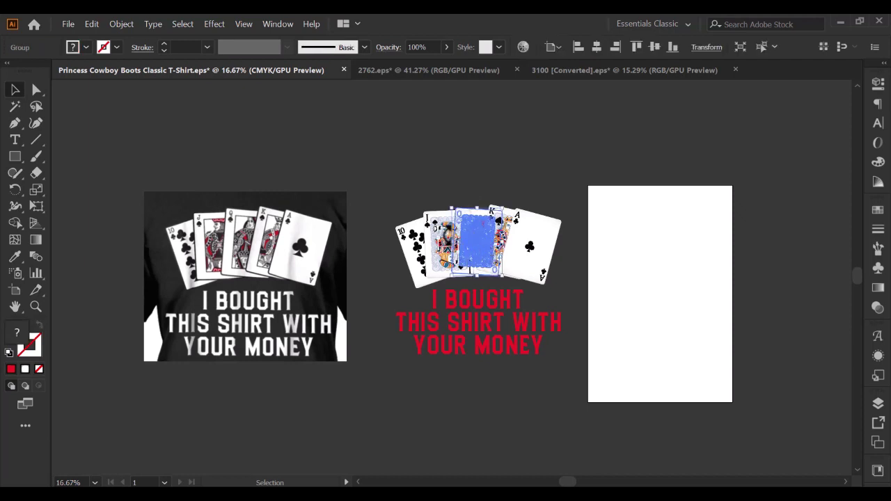
{"action": "left_click", "coordinate": [446, 247]}
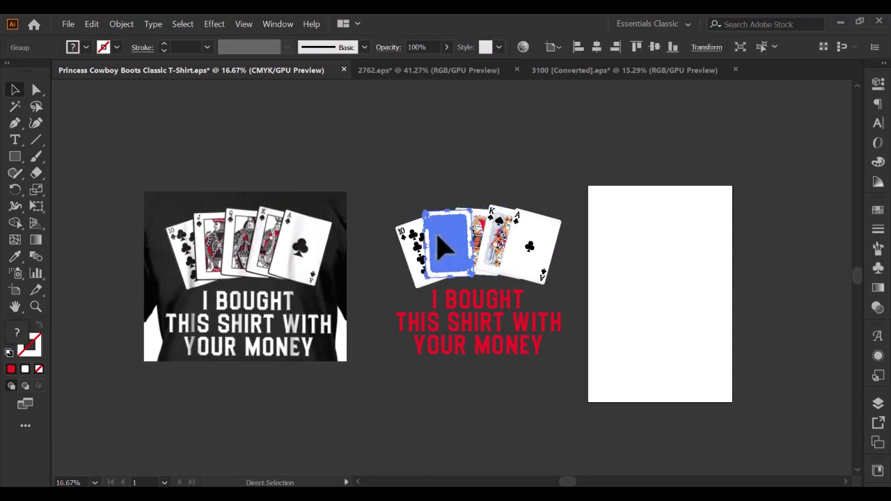
{"action": "left_click", "coordinate": [518, 146]}
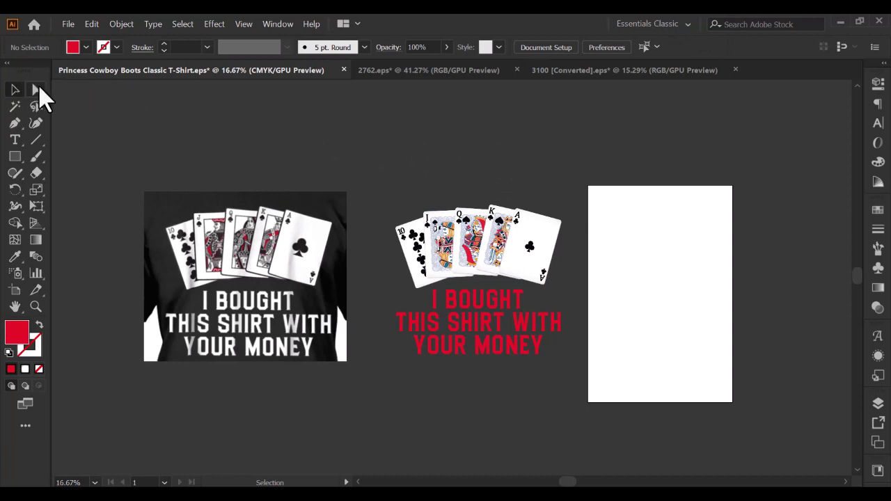
- Try to unite the two background halves of the ace of clubs card with the Pathfinder
{"action": "left_click", "coordinate": [37, 90]}
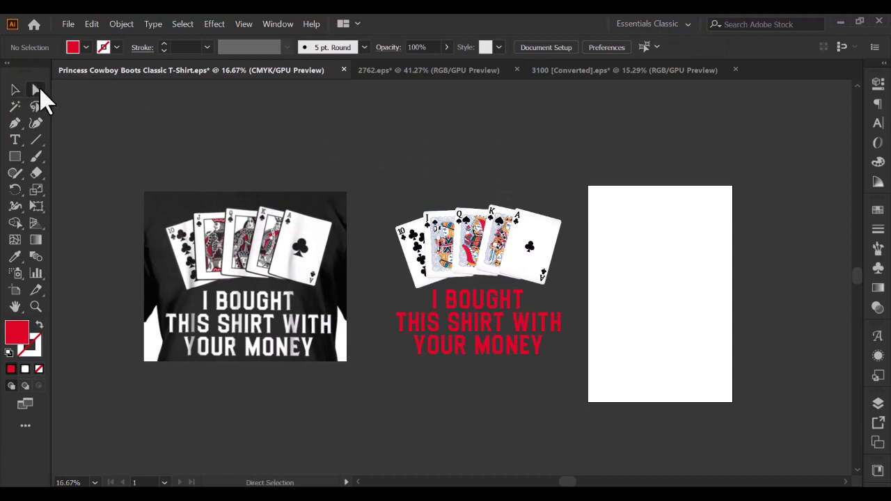
{"action": "left_click", "coordinate": [551, 251]}
{"action": "scroll", "coordinate": [554, 257], "scroll_direction": "up", "scroll_amount": 2}
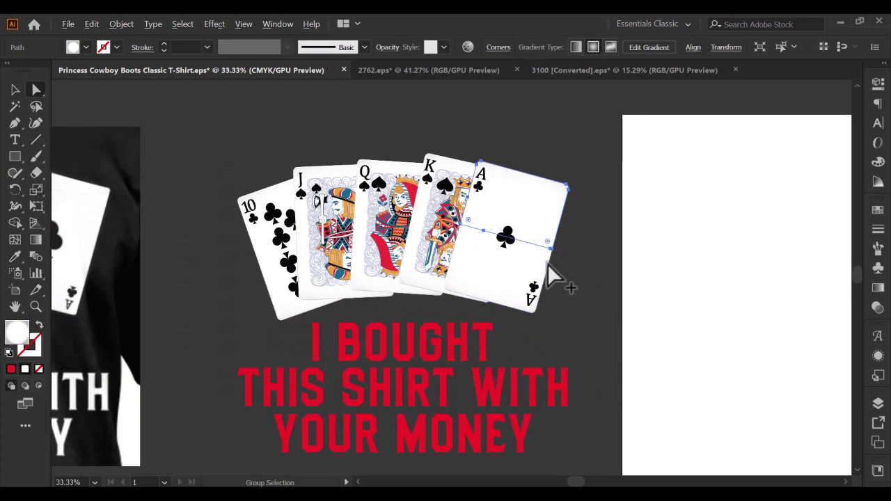
{"action": "left_click", "coordinate": [546, 263]}
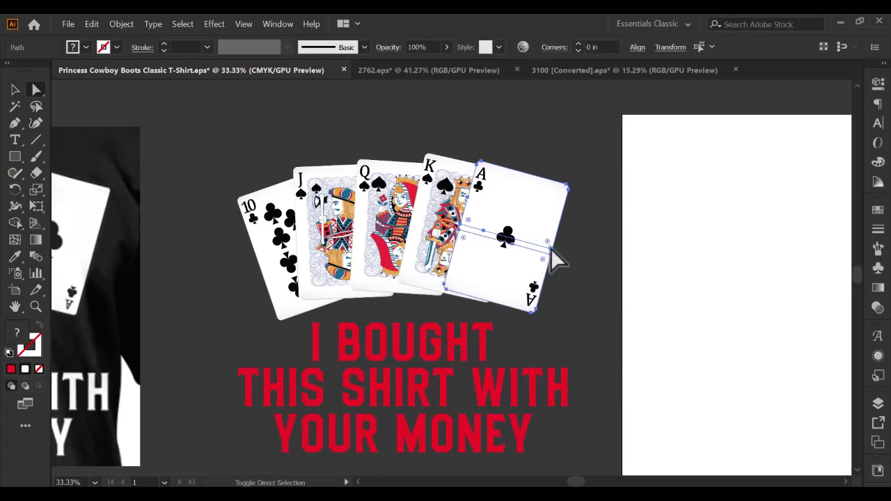
{"action": "left_click", "coordinate": [875, 87]}
{"action": "scroll", "coordinate": [799, 321], "scroll_direction": "down", "scroll_amount": 3}
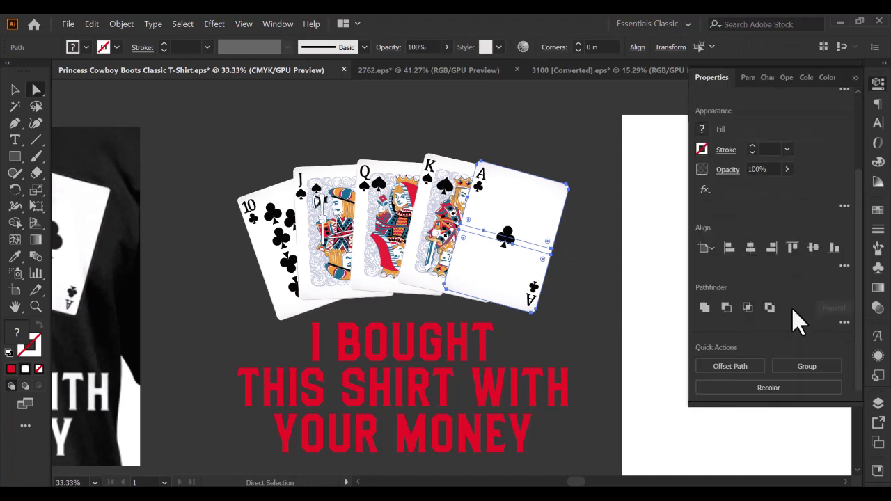
{"action": "left_click", "coordinate": [705, 306]}
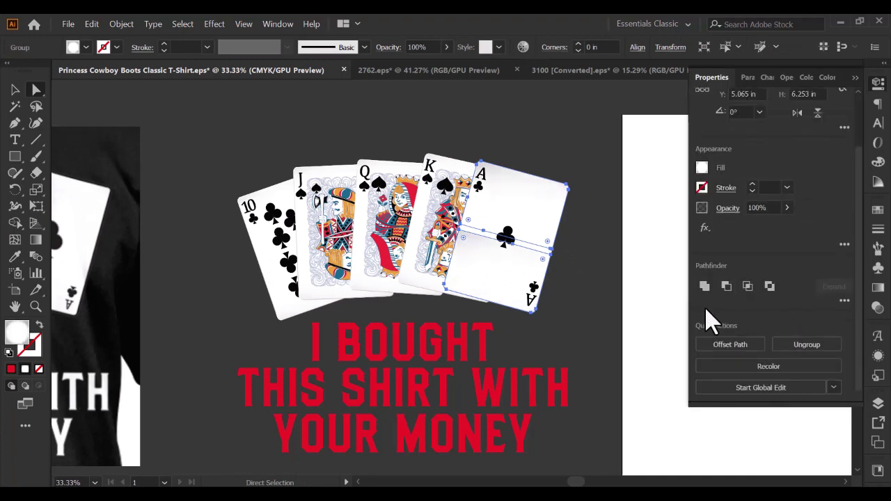
{"action": "left_click", "coordinate": [542, 130]}
{"action": "left_click", "coordinate": [544, 208]}
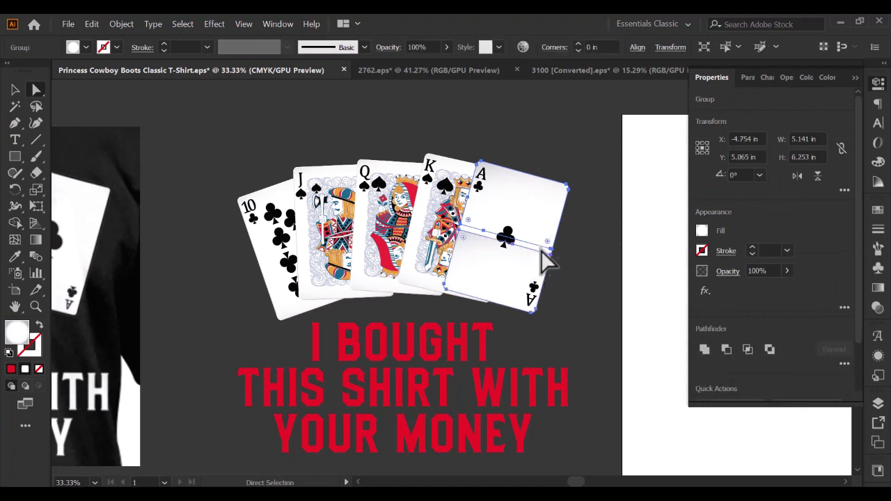
{"action": "left_click", "coordinate": [598, 224]}
{"action": "left_click", "coordinate": [560, 236]}
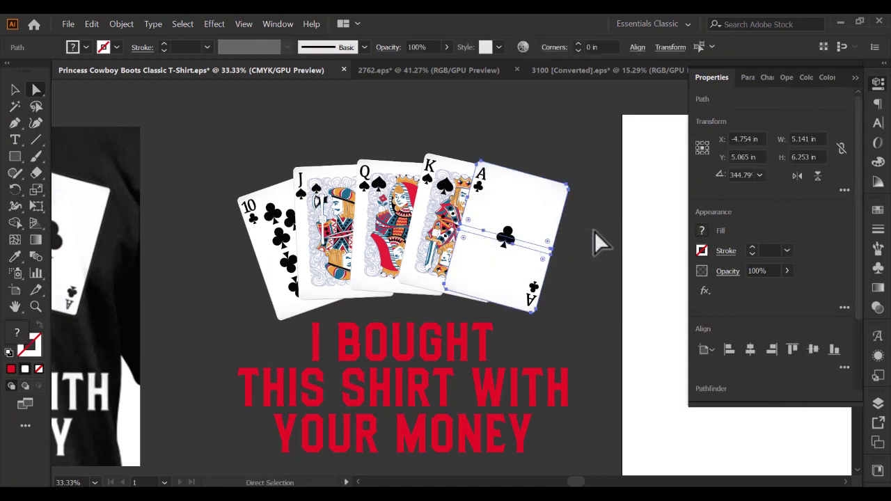
{"action": "left_click", "coordinate": [603, 231]}
- Give the white background shapes of all five cards a black stroke
{"action": "scroll", "coordinate": [603, 230], "scroll_direction": "up", "scroll_amount": 1}
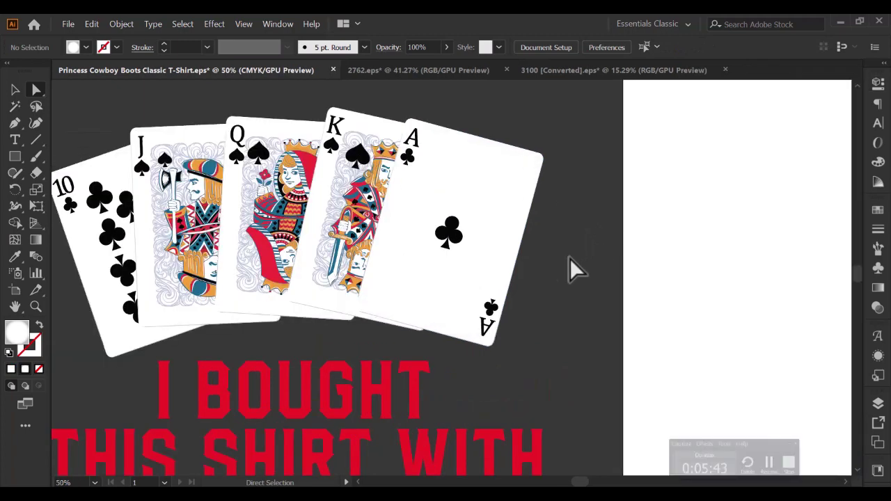
{"action": "left_click", "coordinate": [494, 235]}
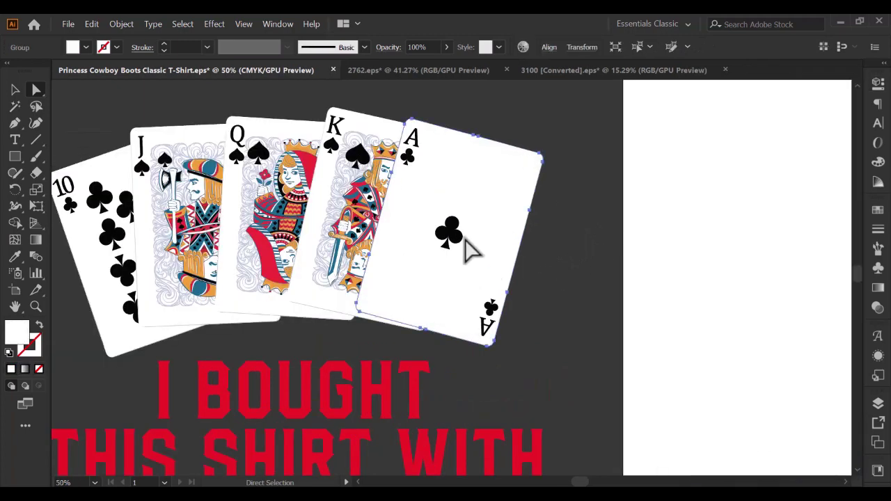
{"action": "left_click", "coordinate": [326, 304], "text": "shift"}
{"action": "left_click", "coordinate": [222, 304], "text": "shift"}
{"action": "left_click", "coordinate": [155, 319], "text": "shift"}
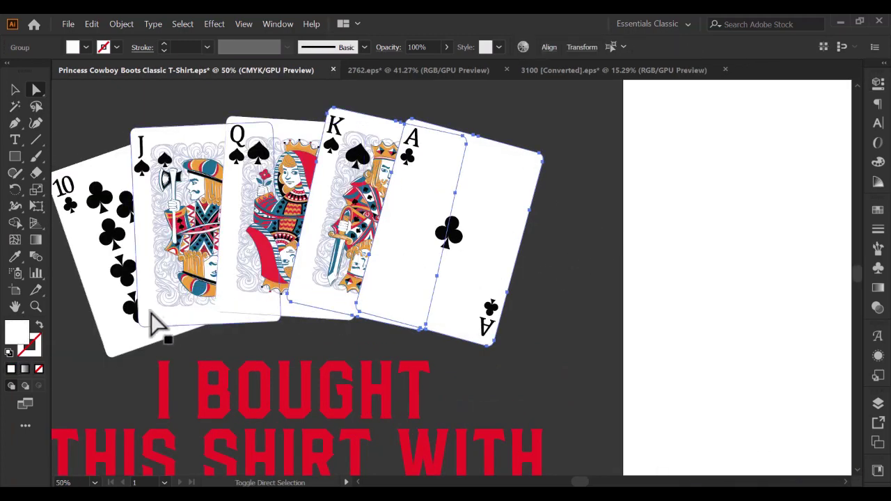
{"action": "left_click", "coordinate": [304, 312], "text": "shift"}
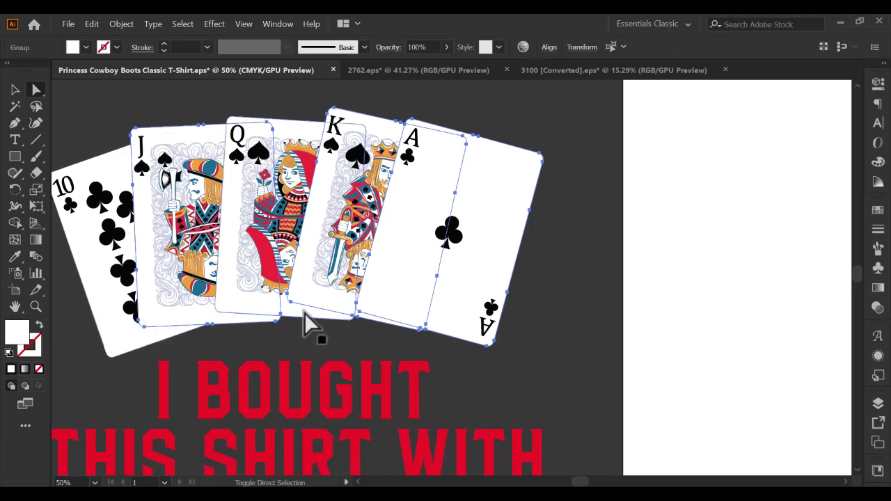
{"action": "left_click", "coordinate": [119, 336], "text": "shift"}
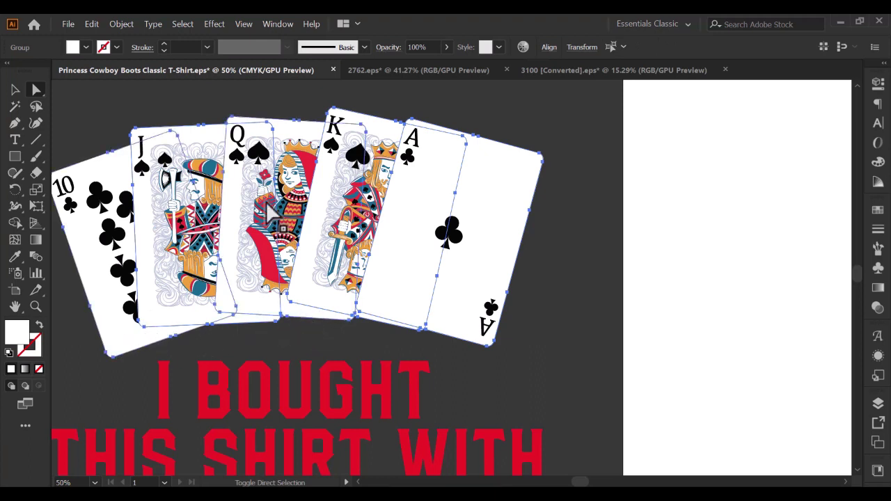
{"action": "left_click", "coordinate": [117, 47]}
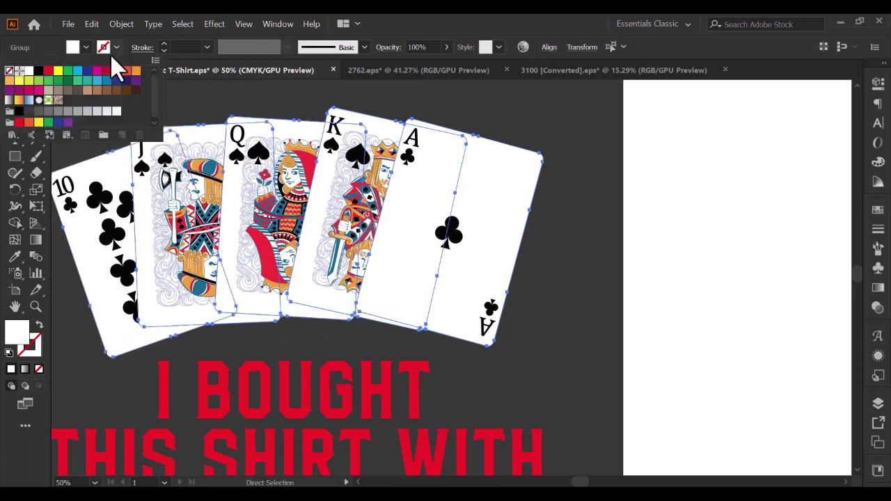
{"action": "left_click", "coordinate": [38, 70]}
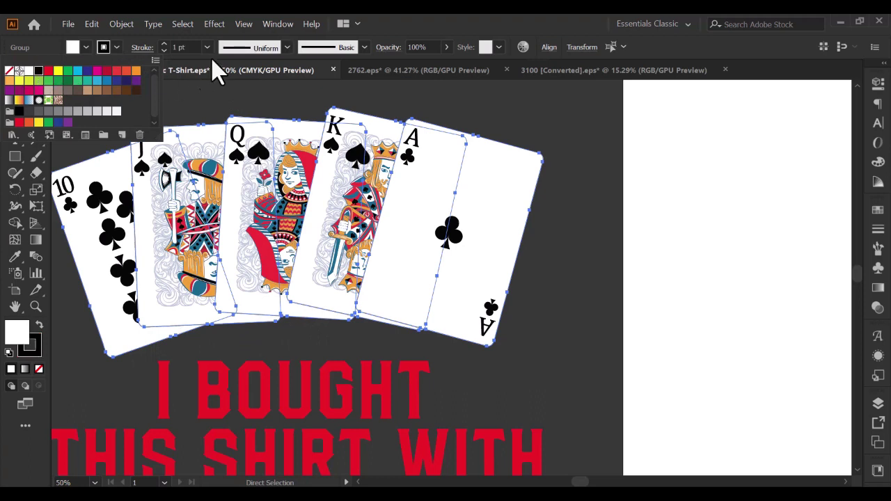
- Set the card outlines' stroke weight to 3 pt and deselect the cards
{"action": "left_click", "coordinate": [163, 44]}
{"action": "left_click", "coordinate": [164, 44]}
{"action": "left_click", "coordinate": [164, 44]}
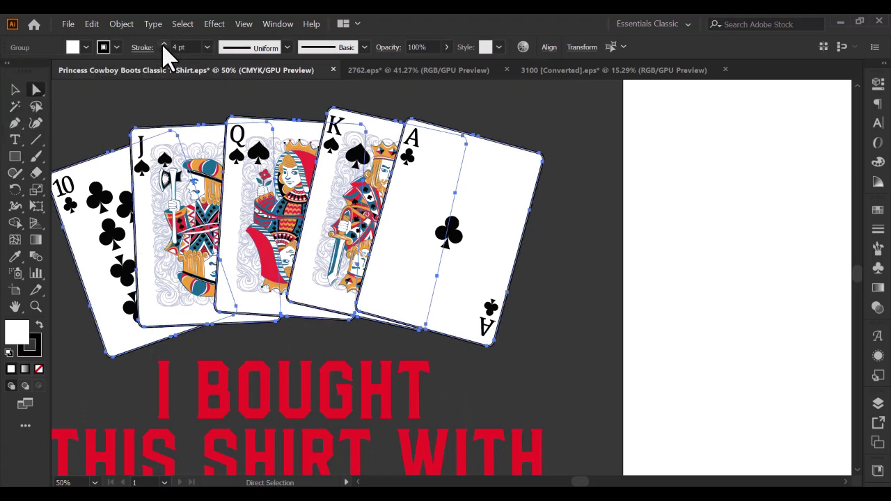
{"action": "left_click", "coordinate": [163, 50]}
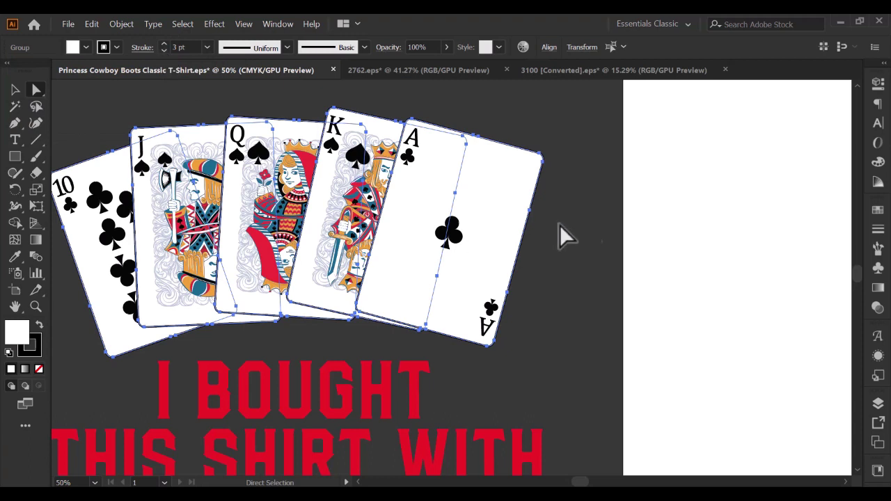
{"action": "left_click", "coordinate": [587, 225]}
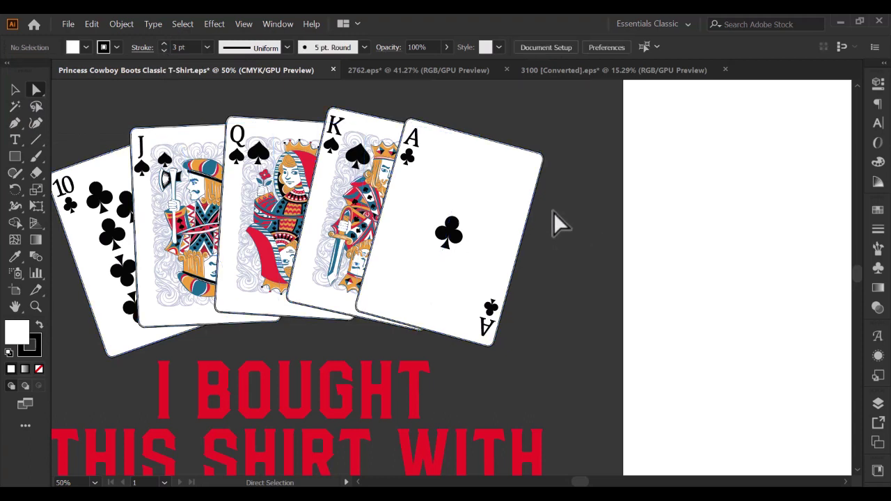
- Increase the stroke weight of all five card backgrounds to 4 pt and deselect them
{"action": "left_click", "coordinate": [468, 246]}
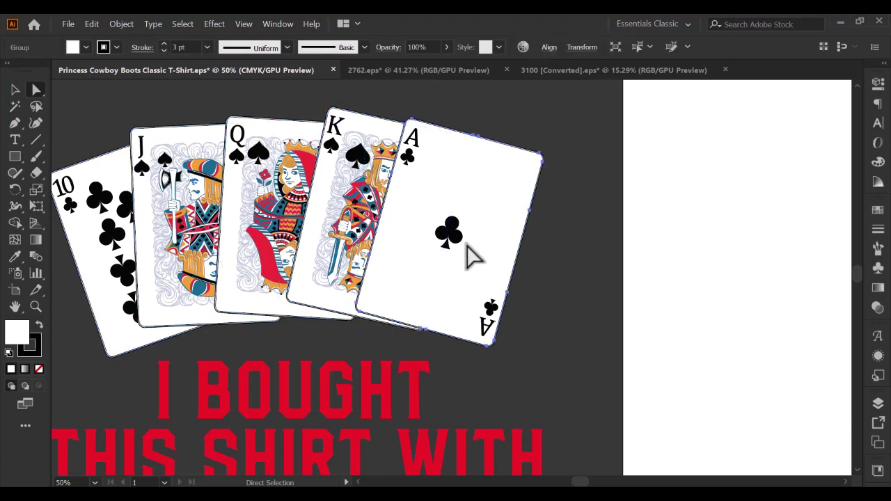
{"action": "left_click", "coordinate": [333, 306], "text": "shift"}
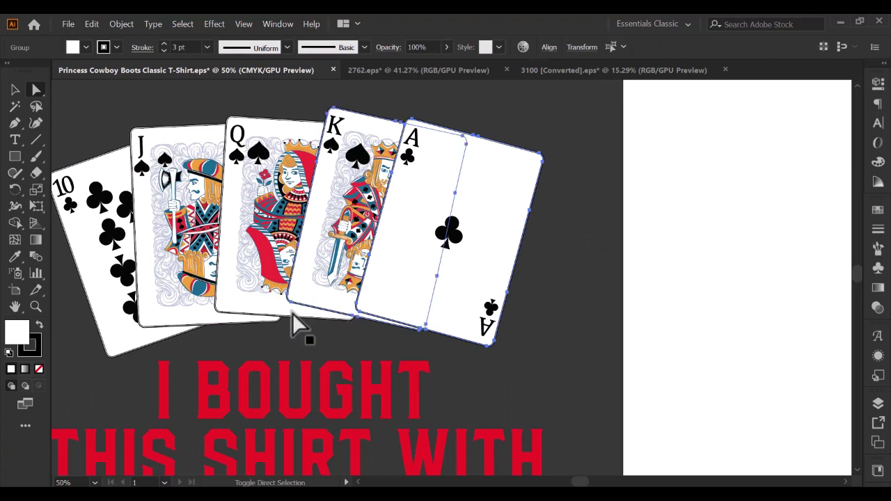
{"action": "left_click", "coordinate": [238, 307], "text": "shift"}
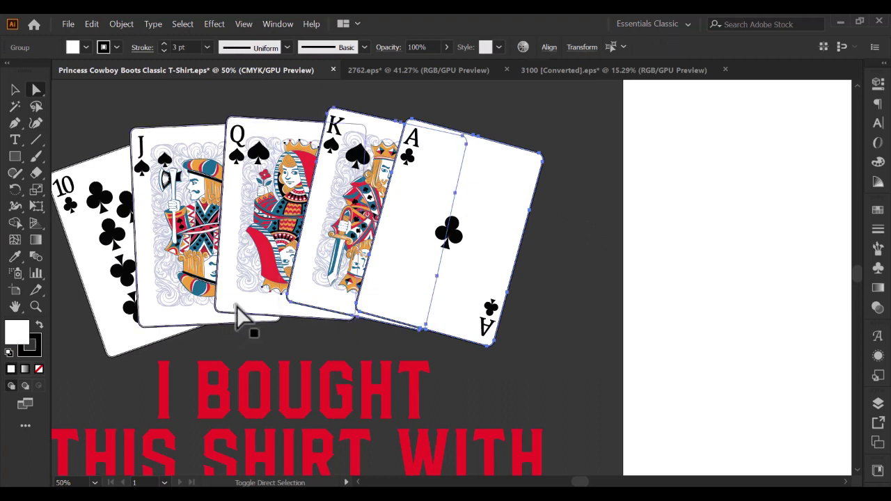
{"action": "left_click", "coordinate": [174, 324], "text": "shift"}
{"action": "left_click", "coordinate": [145, 345], "text": "shift"}
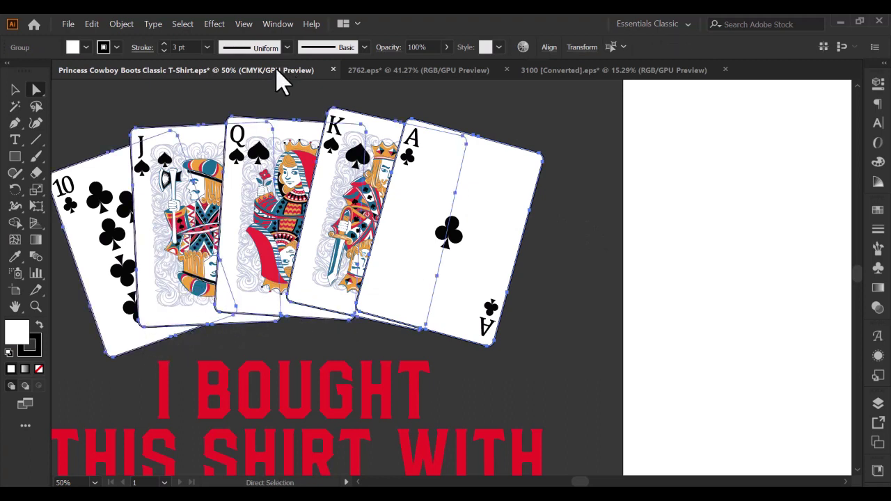
{"action": "left_click", "coordinate": [165, 43]}
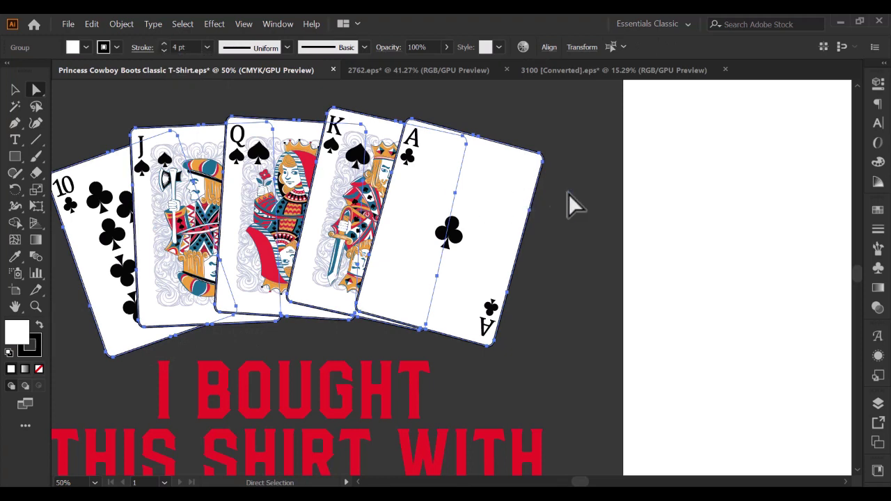
{"action": "left_click", "coordinate": [617, 202]}
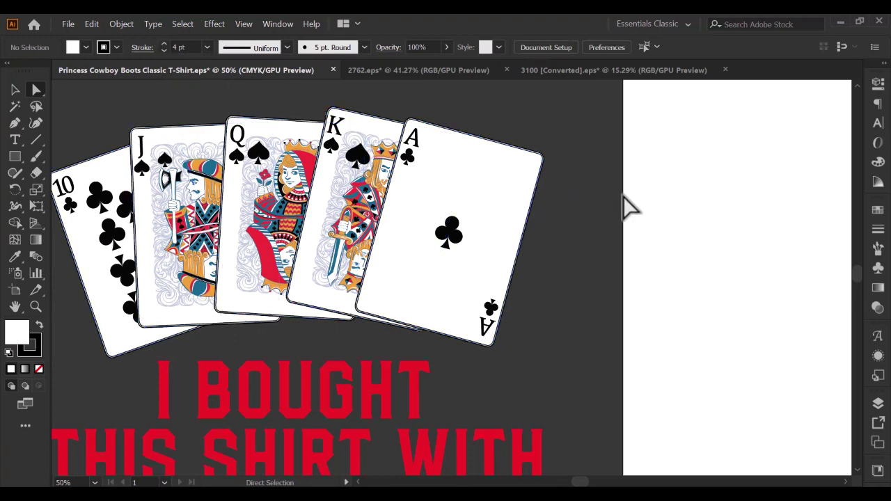
{"action": "scroll", "coordinate": [610, 202], "scroll_direction": "down", "scroll_amount": 2, "text": "alt"}
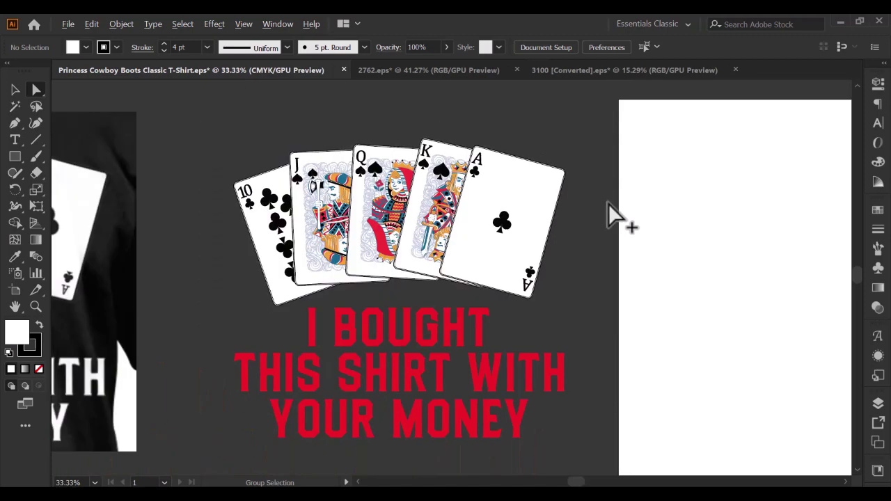
- Convert the red "I BOUGHT THIS SHIRT WITH YOUR MONEY" text to outlines
{"action": "left_click", "coordinate": [15, 90]}
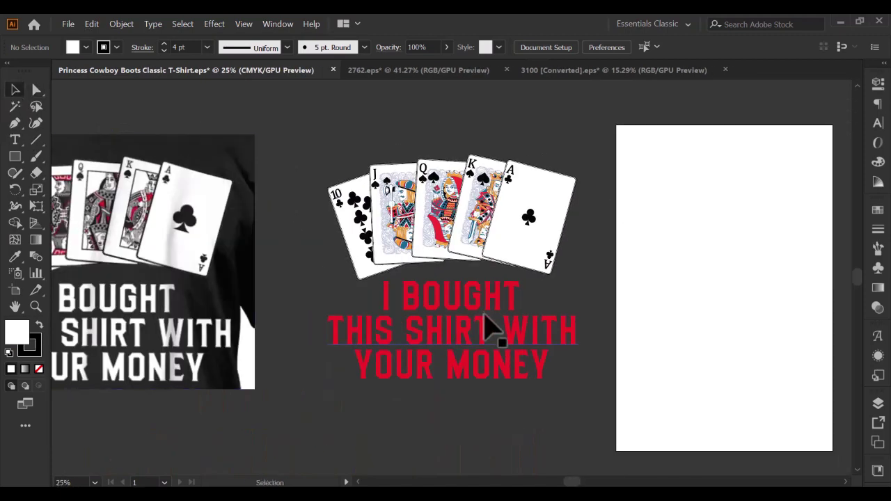
{"action": "scroll", "coordinate": [473, 334], "scroll_direction": "down", "scroll_amount": 1}
{"action": "left_click_drag", "start_coordinate": [296, 362], "coordinate": [388, 352]}
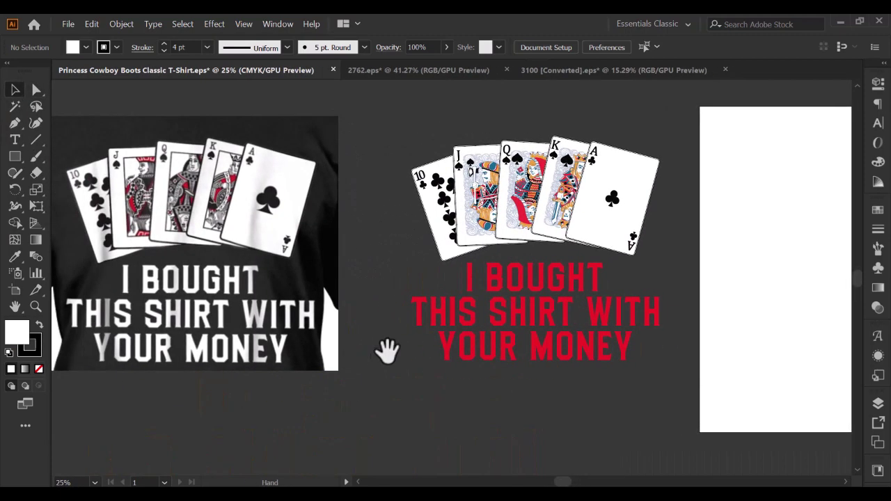
{"action": "left_click", "coordinate": [525, 299]}
{"action": "right_click", "coordinate": [526, 300]}
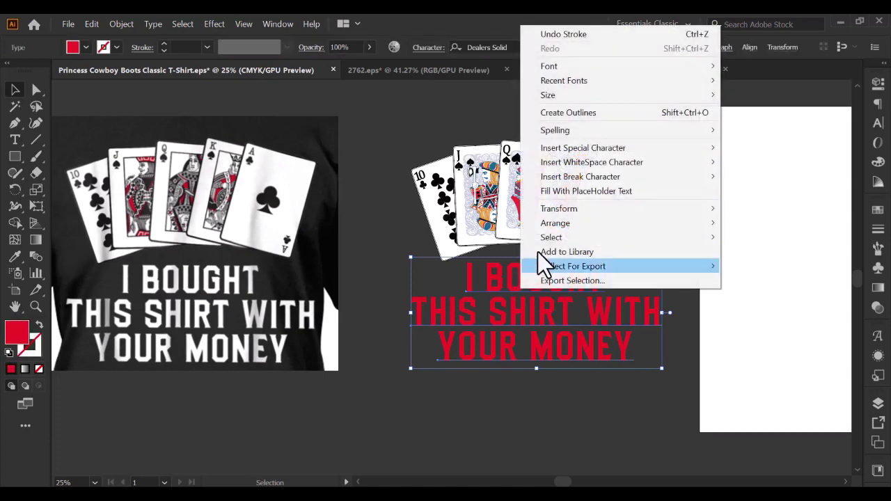
{"action": "left_click", "coordinate": [556, 115]}
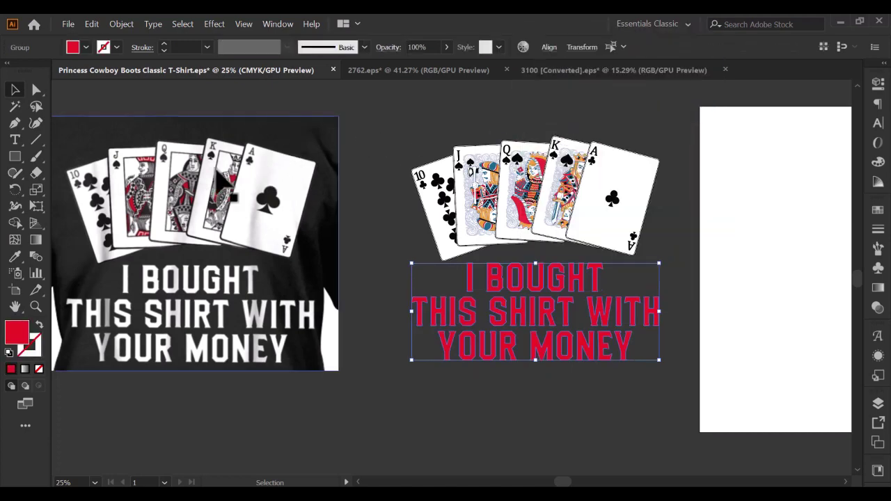
- Fill the outlined "I BOUGHT THIS SHIRT WITH YOUR MONEY" lettering with white and deselect it
{"action": "left_click", "coordinate": [85, 48]}
{"action": "left_click", "coordinate": [28, 71]}
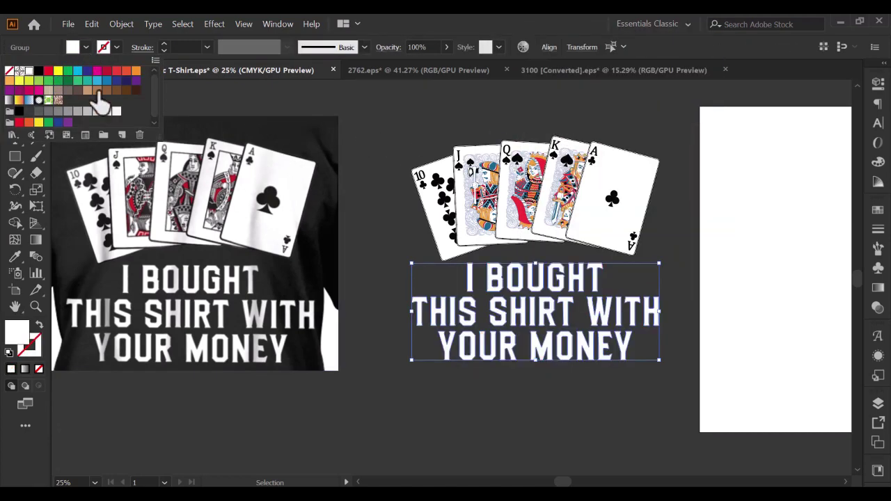
{"action": "left_click", "coordinate": [349, 167]}
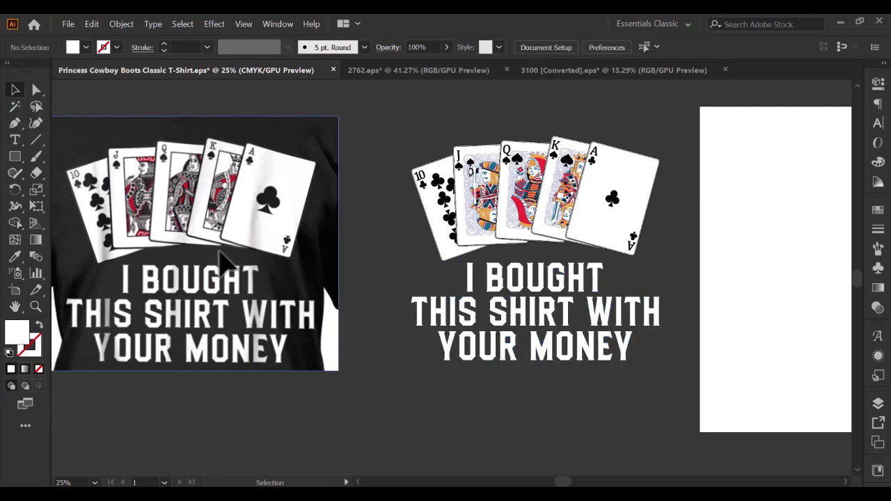
{"action": "left_click_drag", "start_coordinate": [221, 252], "coordinate": [258, 248]}
{"action": "left_click", "coordinate": [523, 427]}
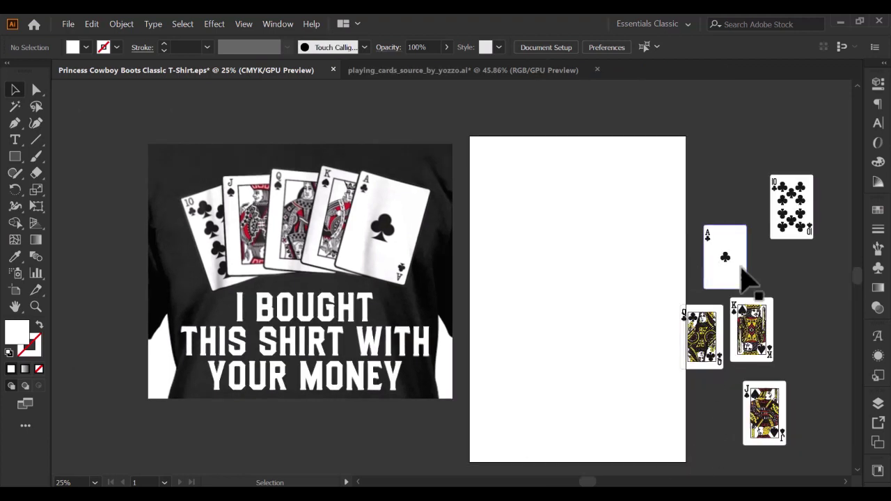
- Spread the loose ace, king and queen cards apart beside the artboard, moving the queen clear of its edge
{"action": "left_click", "coordinate": [730, 259]}
{"action": "left_click_drag", "start_coordinate": [729, 260], "coordinate": [717, 233]}
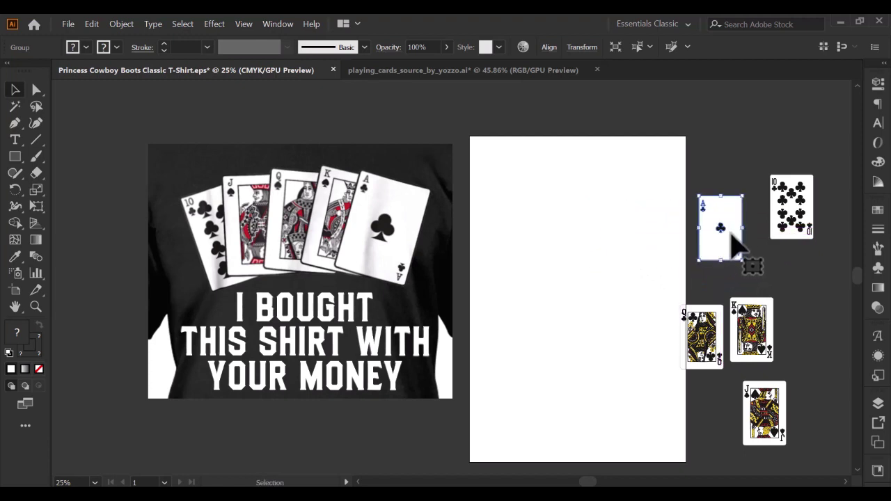
{"action": "left_click", "coordinate": [722, 155]}
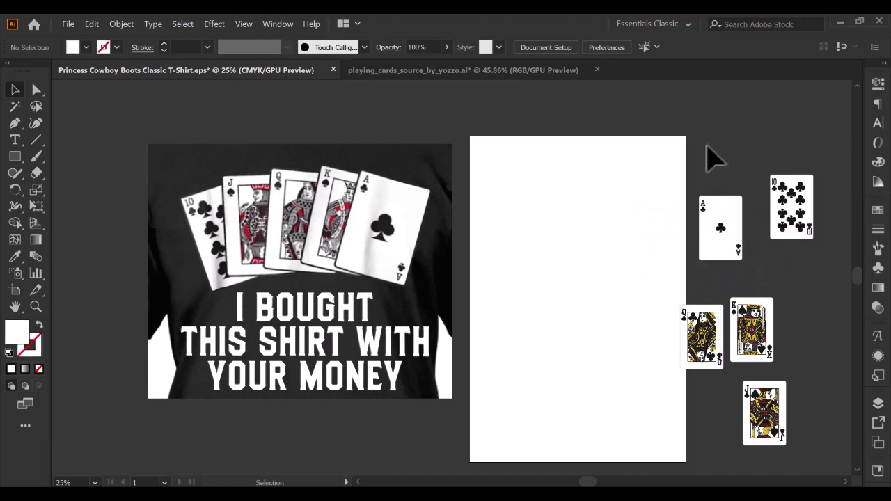
{"action": "left_click_drag", "start_coordinate": [720, 219], "coordinate": [733, 209]}
{"action": "left_click", "coordinate": [751, 317]}
{"action": "left_click_drag", "start_coordinate": [750, 317], "coordinate": [779, 300]}
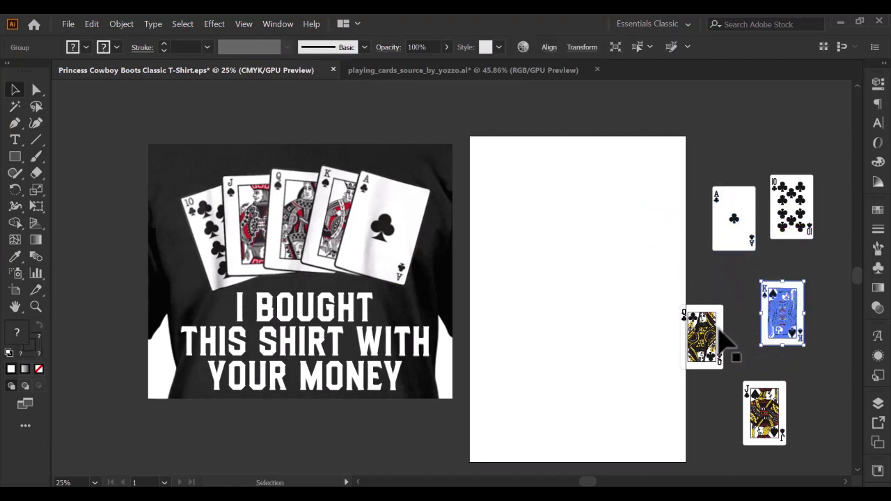
{"action": "left_click_drag", "start_coordinate": [719, 333], "coordinate": [743, 329]}
{"action": "left_click", "coordinate": [719, 149]}
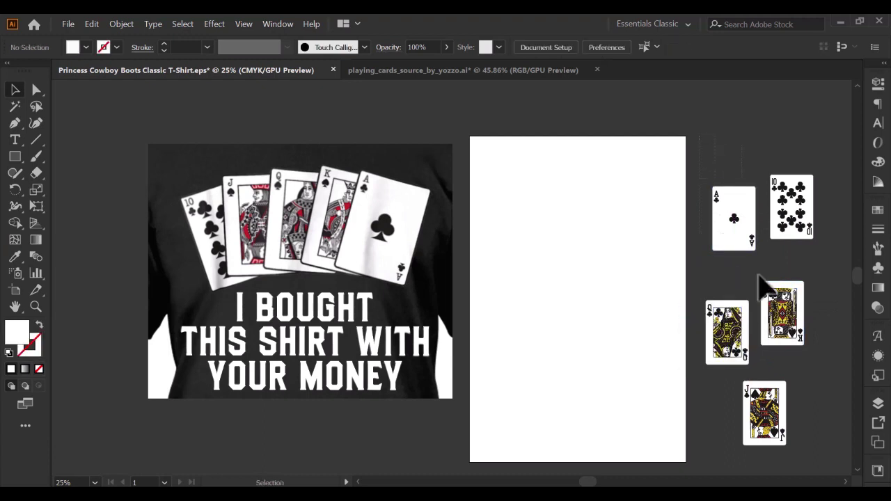
{"action": "left_click_drag", "start_coordinate": [832, 478], "coordinate": [699, 139]}
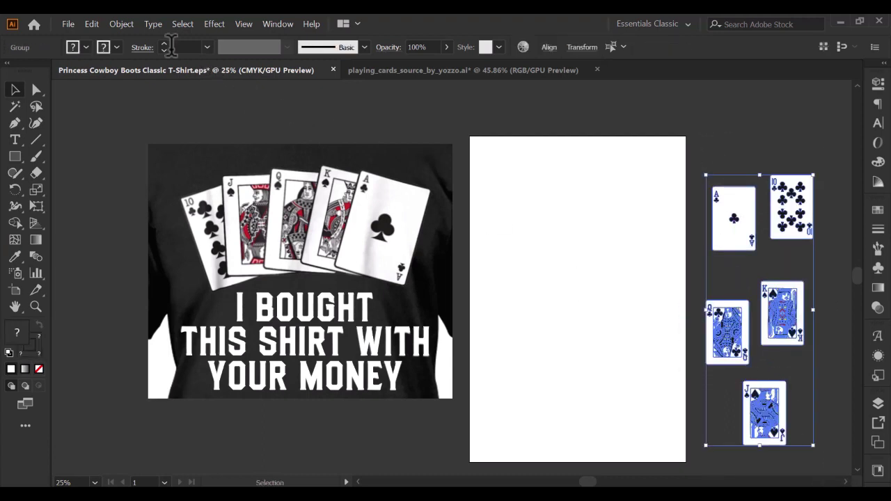
{"action": "left_click", "coordinate": [116, 47]}
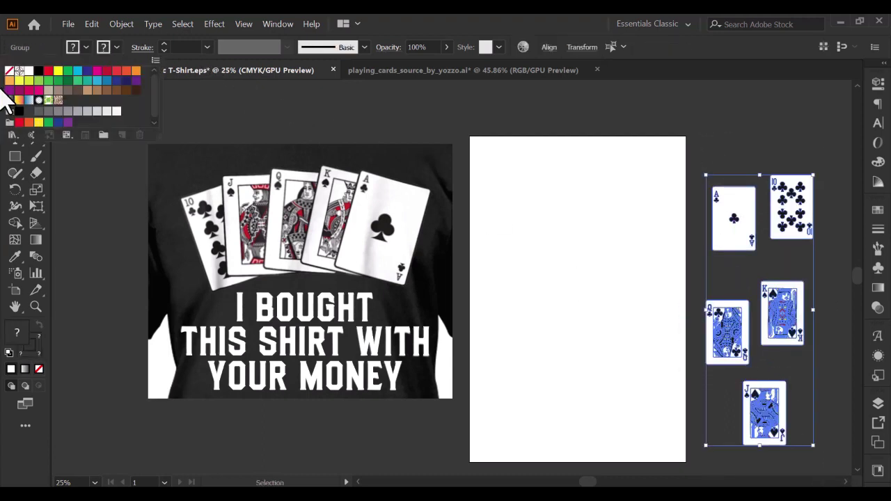
{"action": "left_click", "coordinate": [784, 126]}
{"action": "left_click", "coordinate": [760, 121]}
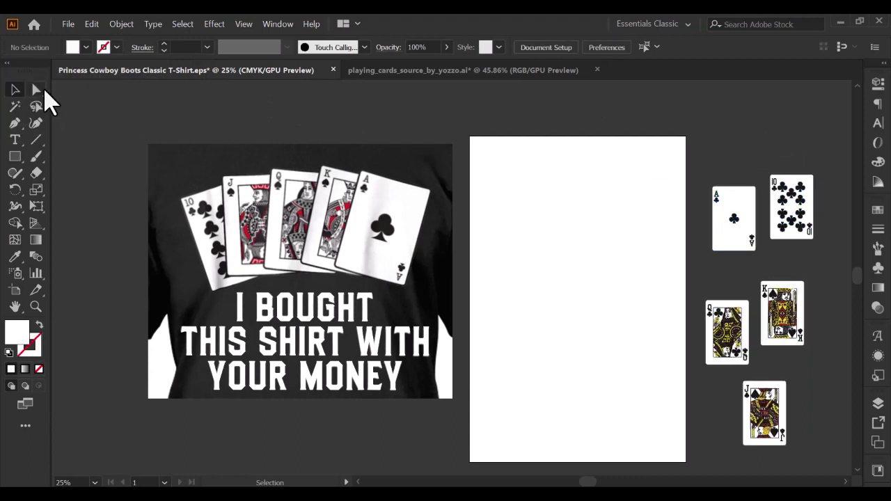
- Give only the white background shapes of the ace, 10, king, queen and jack a black 4 pt stroke
{"action": "left_click", "coordinate": [45, 89]}
{"action": "left_click", "coordinate": [733, 213]}
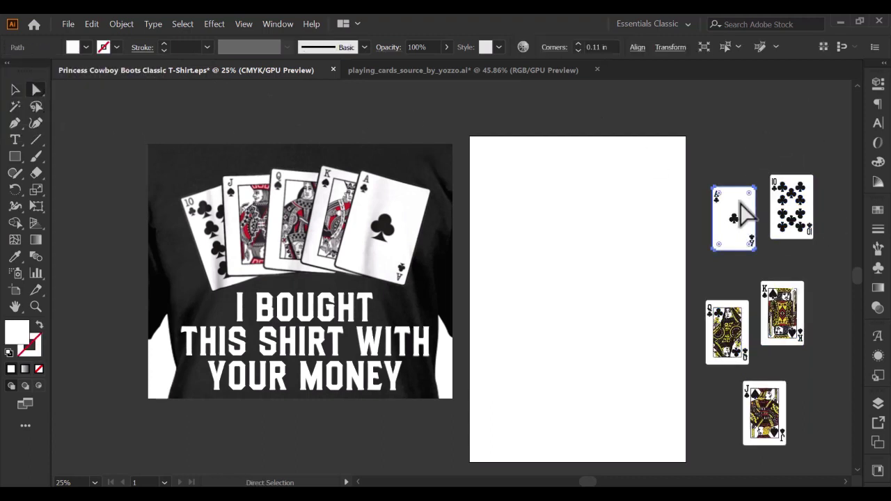
{"action": "left_click", "coordinate": [810, 199], "text": "shift"}
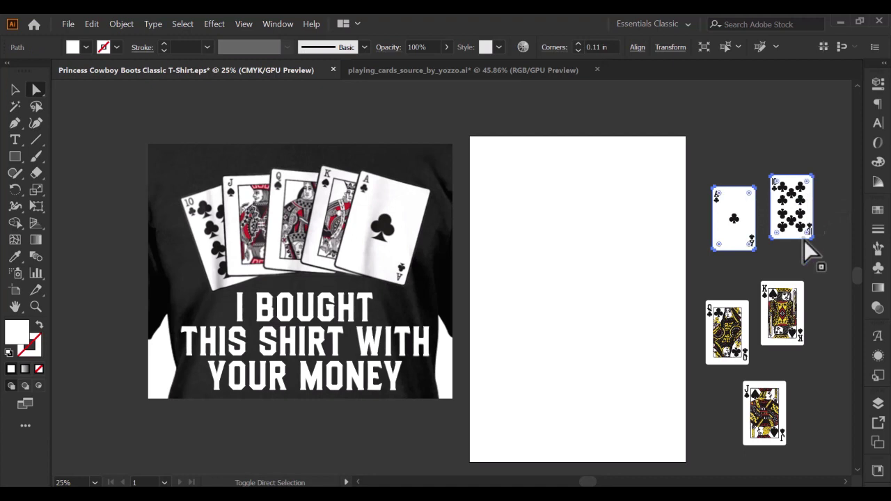
{"action": "left_click", "coordinate": [802, 306], "text": "shift"}
{"action": "left_click", "coordinate": [747, 326], "text": "shift"}
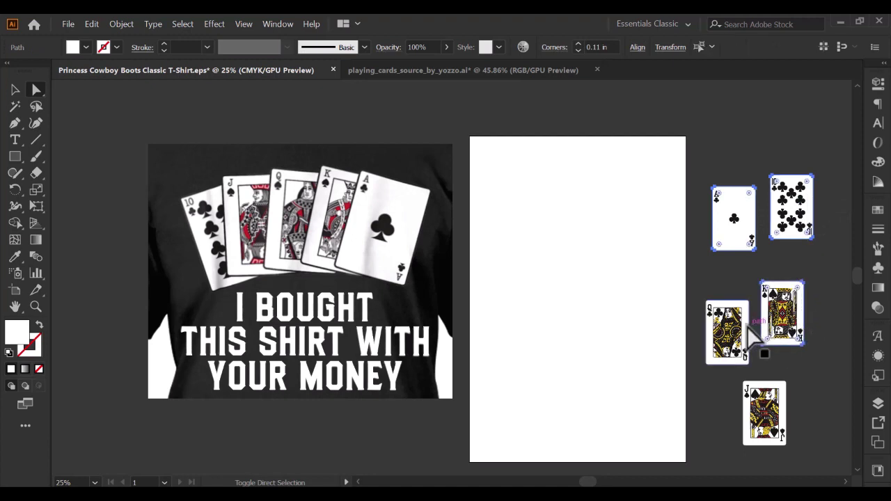
{"action": "left_click", "coordinate": [780, 394], "text": "shift"}
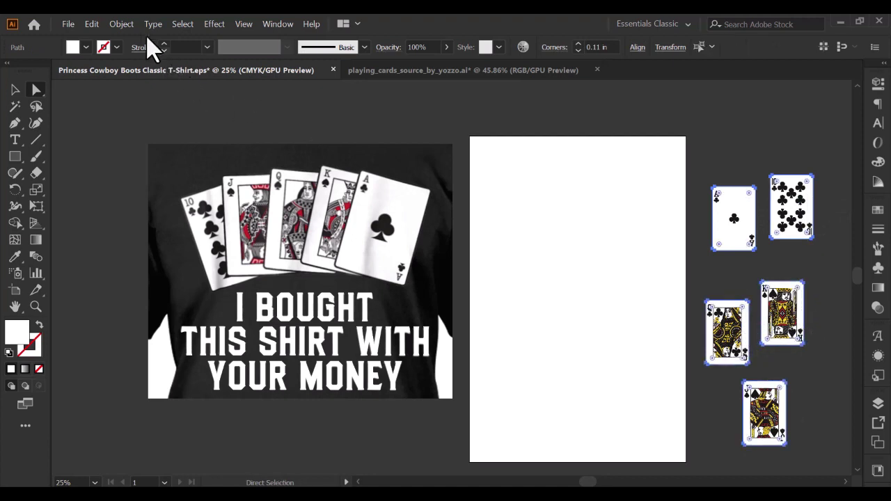
{"action": "left_click", "coordinate": [116, 48]}
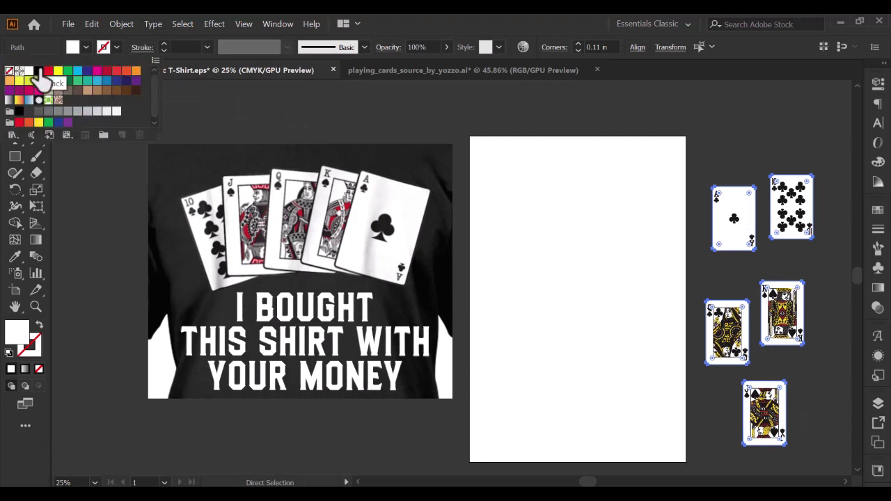
{"action": "left_click", "coordinate": [164, 44]}
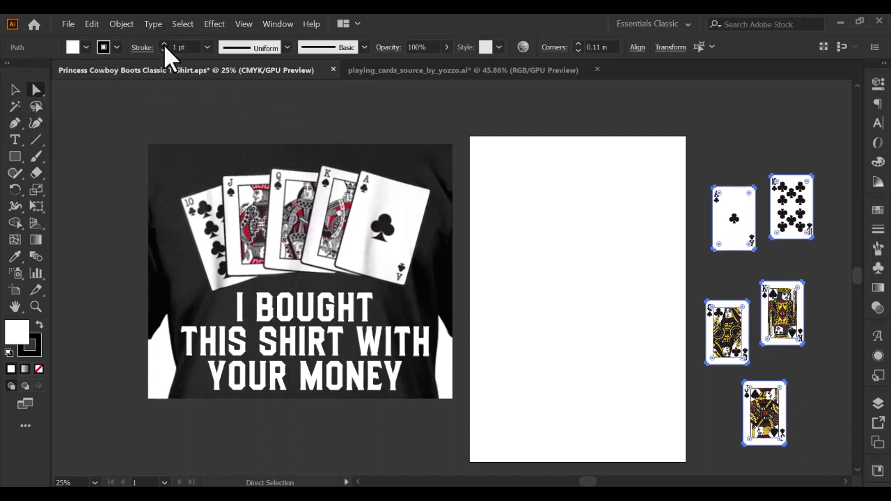
{"action": "left_click", "coordinate": [701, 129]}
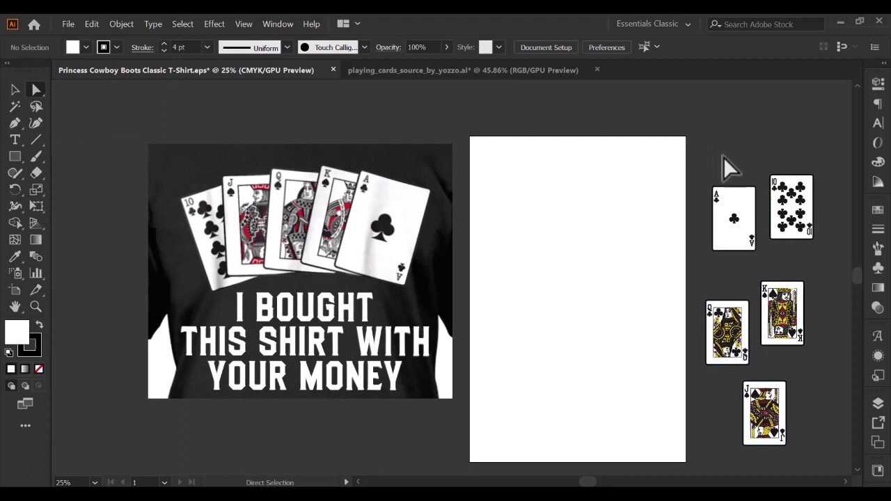
- Move the ace of clubs card from beside the artboard onto the reference photo
{"action": "left_click", "coordinate": [16, 88]}
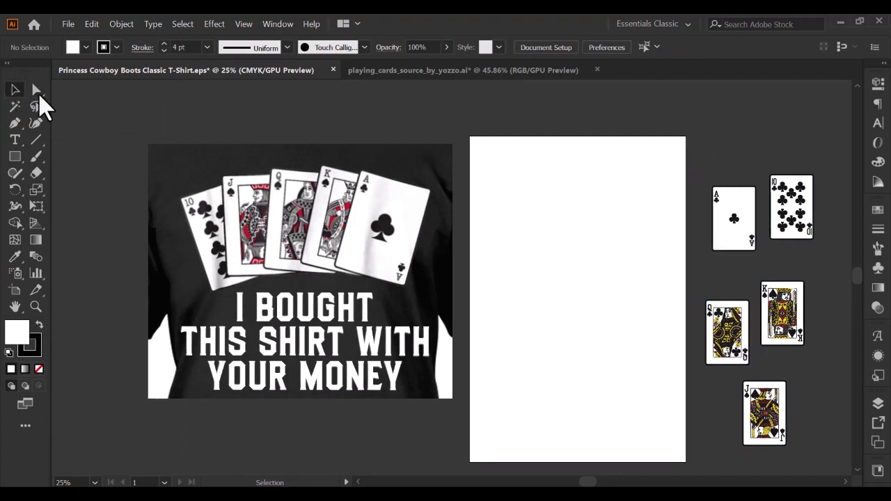
{"action": "left_click", "coordinate": [740, 208]}
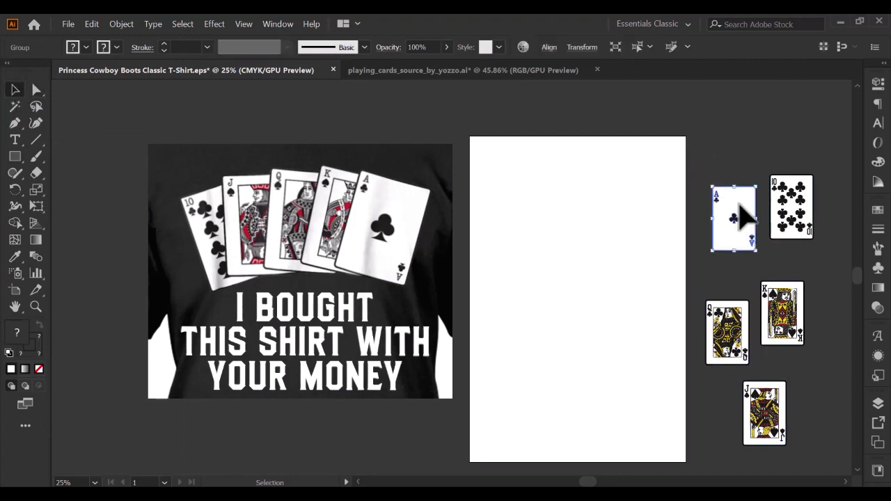
{"action": "left_click_drag", "start_coordinate": [740, 209], "coordinate": [430, 353]}
{"action": "key", "text": "ctrl+plus"}
{"action": "key", "text": "ctrl+plus"}
{"action": "key", "text": "ctrl+minus"}
- Scale, rotate and nudge the ace of clubs until it covers the tilted ace in the reference photo
{"action": "left_click_drag", "start_coordinate": [398, 258], "coordinate": [394, 270]}
{"action": "left_click_drag", "start_coordinate": [416, 356], "coordinate": [418, 354]}
{"action": "left_click_drag", "start_coordinate": [396, 277], "coordinate": [393, 276]}
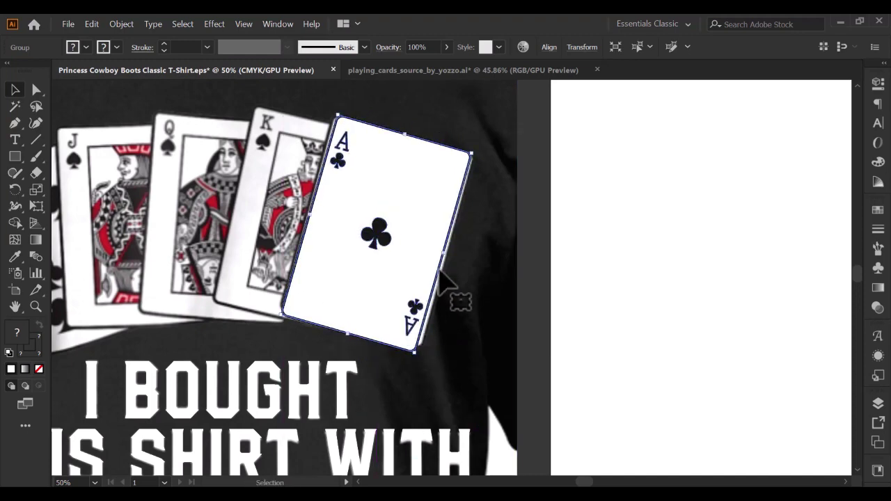
{"action": "left_click_drag", "start_coordinate": [477, 150], "coordinate": [477, 152]}
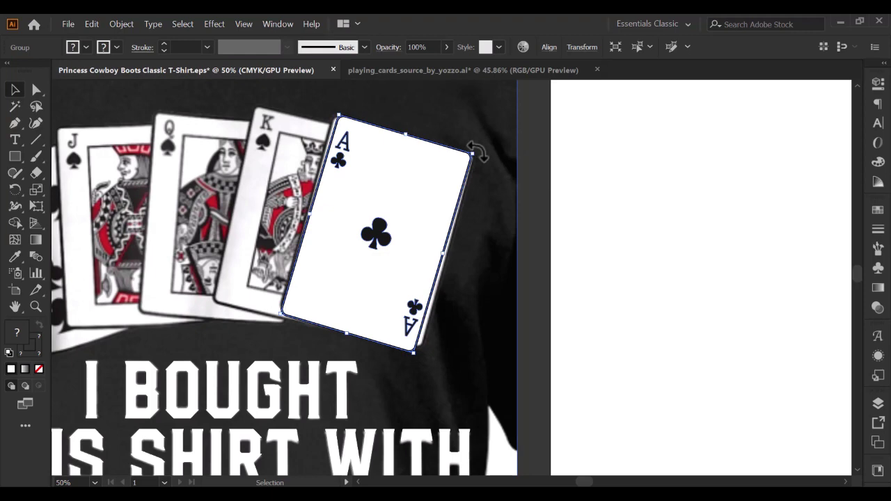
{"action": "mouse_move", "coordinate": [478, 151]}
{"action": "left_mouse_down"}
{"action": "mouse_move", "coordinate": [469, 139]}
{"action": "mouse_move", "coordinate": [474, 147]}
{"action": "left_mouse_up"}
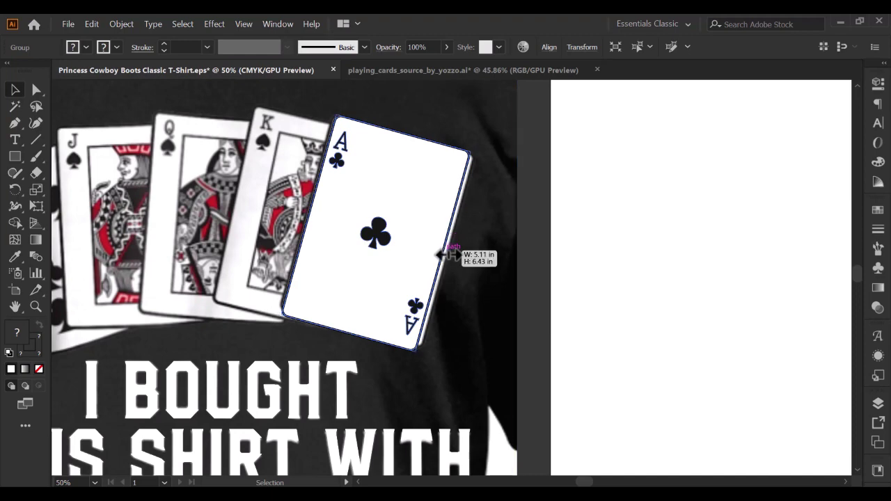
- Move the king of spades card from beside the artboard onto the king in the reference photo
{"action": "key", "text": "ctrl+minus"}
{"action": "key", "text": "ctrl+minus"}
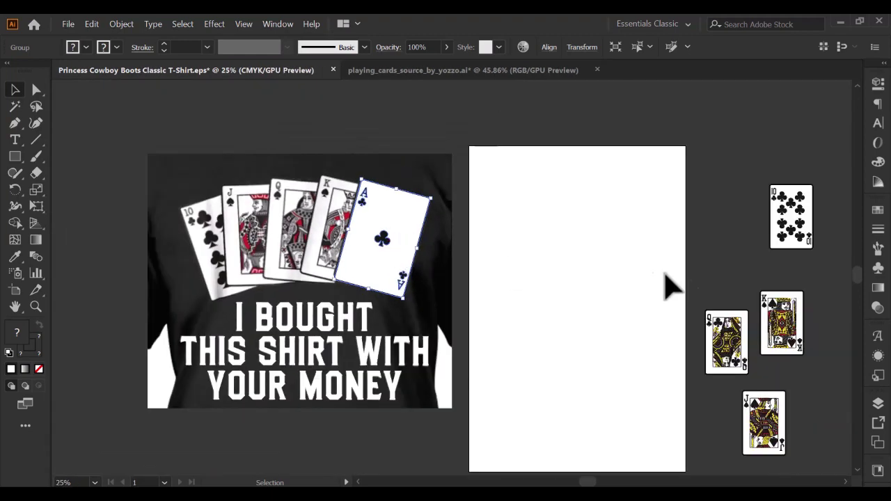
{"action": "left_click", "coordinate": [751, 244]}
{"action": "left_click_drag", "start_coordinate": [780, 321], "coordinate": [341, 226]}
{"action": "key", "text": "ctrl+plus"}
{"action": "key", "text": "ctrl+plus"}
{"action": "key", "text": "ctrl+plus"}
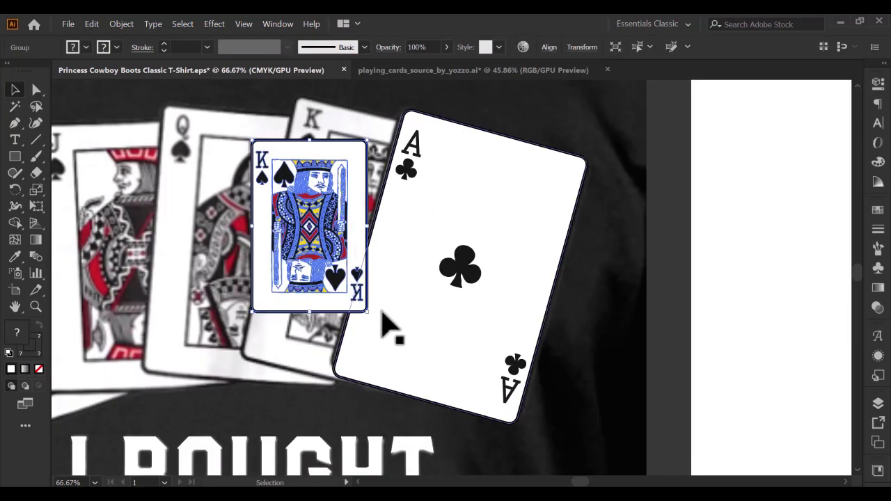
- Rotate, enlarge and nudge the king of spades until it covers the photo's tilted king, keeping it behind the ace
{"action": "left_click_drag", "start_coordinate": [371, 315], "coordinate": [349, 351]}
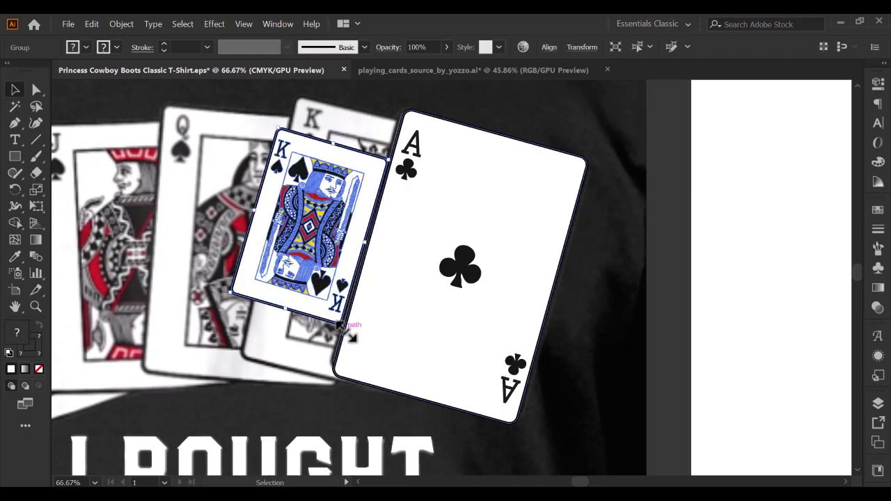
{"action": "left_click_drag", "start_coordinate": [342, 327], "coordinate": [374, 383]}
{"action": "left_click_drag", "start_coordinate": [305, 281], "coordinate": [404, 282]}
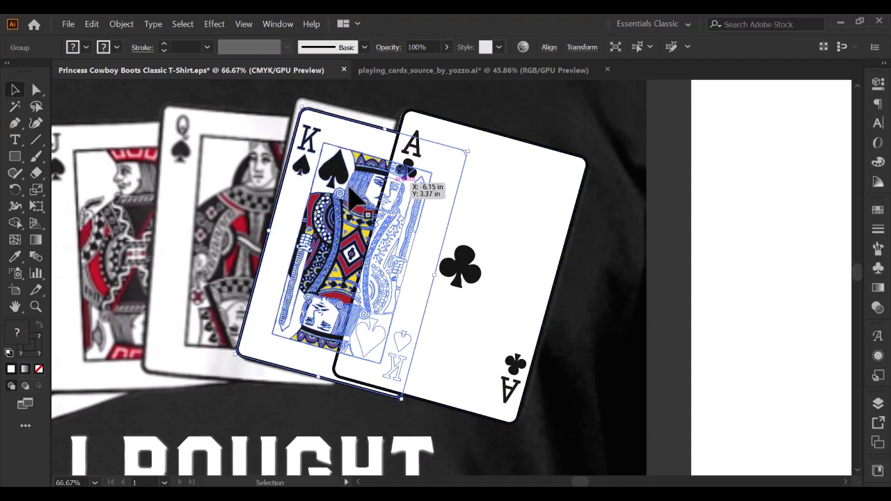
{"action": "left_click_drag", "start_coordinate": [344, 190], "coordinate": [345, 184]}
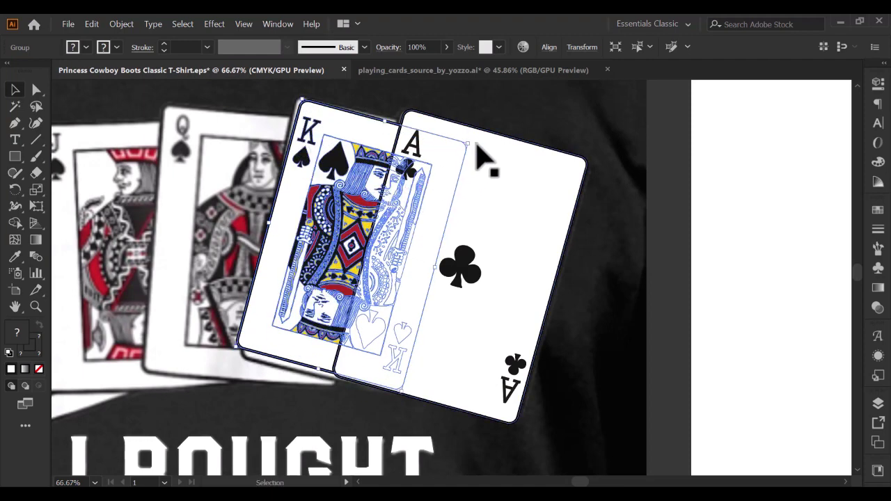
{"action": "mouse_move", "coordinate": [473, 143]}
{"action": "left_mouse_down"}
{"action": "mouse_move", "coordinate": [468, 136]}
{"action": "mouse_move", "coordinate": [477, 149]}
{"action": "left_mouse_up"}
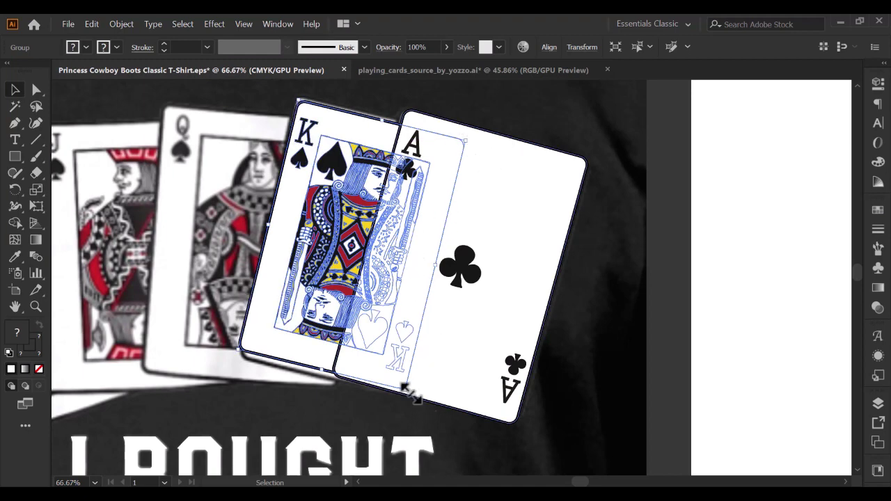
{"action": "left_click_drag", "start_coordinate": [411, 393], "coordinate": [411, 394]}
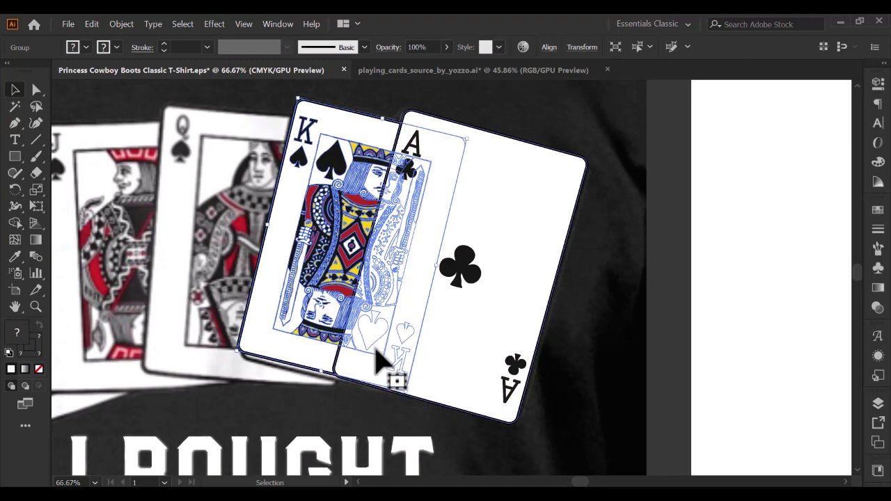
{"action": "left_click_drag", "start_coordinate": [313, 255], "coordinate": [311, 237]}
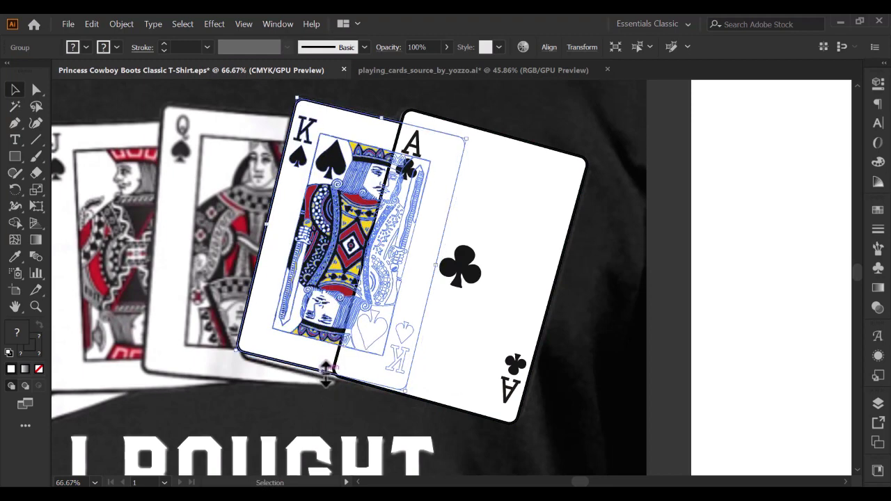
{"action": "left_click_drag", "start_coordinate": [326, 372], "coordinate": [323, 378]}
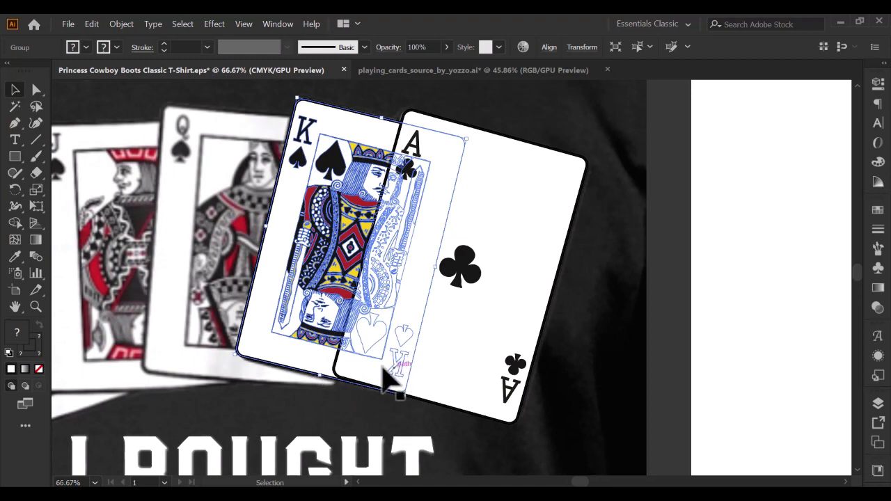
- Move the queen of clubs card from beside the artboard onto the queen in the reference photo
{"action": "scroll", "coordinate": [341, 316], "scroll_direction": "down", "scroll_amount": 1}
{"action": "scroll", "coordinate": [337, 312], "scroll_direction": "down", "scroll_amount": 1}
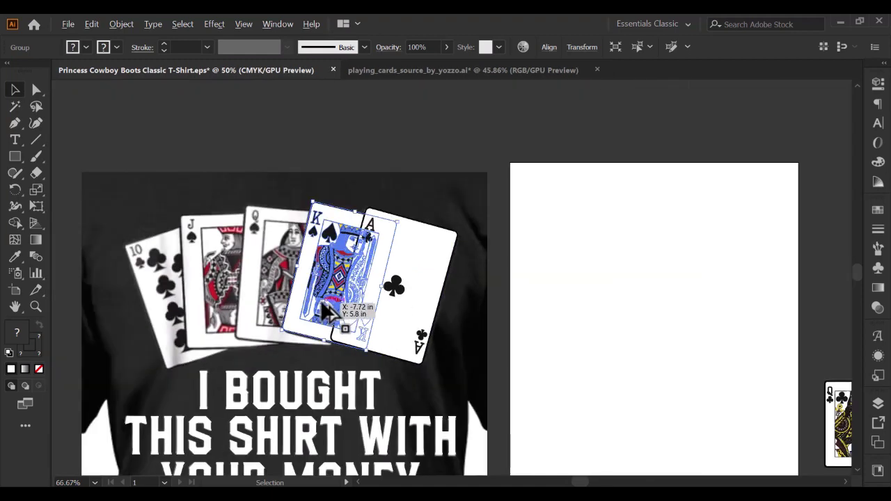
{"action": "scroll", "coordinate": [699, 402], "scroll_direction": "down", "scroll_amount": 1}
{"action": "left_click", "coordinate": [736, 332]}
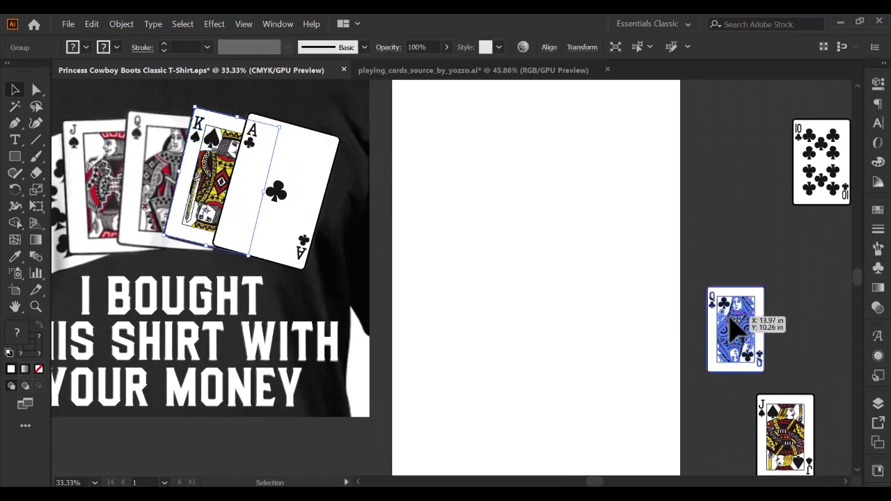
{"action": "left_click_drag", "start_coordinate": [737, 333], "coordinate": [170, 186]}
{"action": "scroll", "coordinate": [149, 224], "scroll_direction": "up", "scroll_amount": 2}
- Enlarge the queen of clubs, tilt it like the photo's queen and send it behind the king
{"action": "left_click_drag", "start_coordinate": [155, 236], "coordinate": [448, 431]}
{"action": "left_click_drag", "start_coordinate": [514, 383], "coordinate": [553, 440]}
{"action": "scroll", "coordinate": [521, 387], "scroll_direction": "down", "scroll_amount": 2}
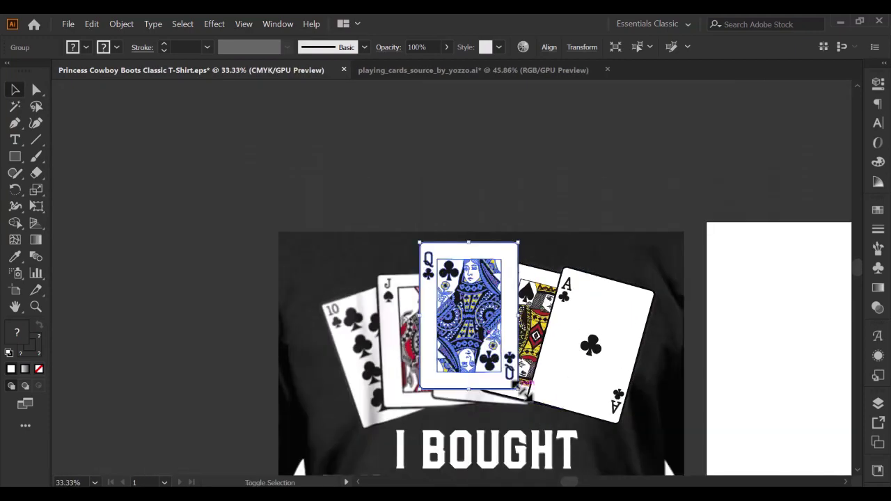
{"action": "left_click_drag", "start_coordinate": [522, 392], "coordinate": [534, 414]}
{"action": "scroll", "coordinate": [481, 342], "scroll_direction": "up", "scroll_amount": 2}
{"action": "scroll", "coordinate": [533, 413], "scroll_direction": "down", "scroll_amount": 1}
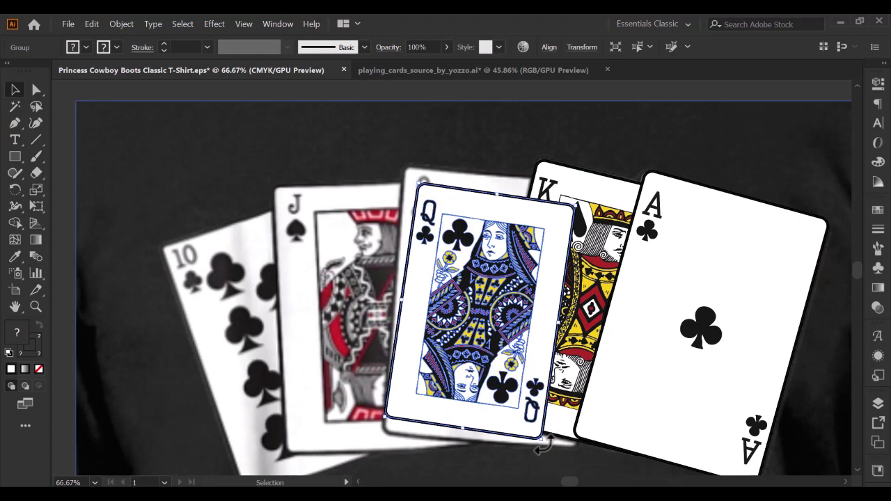
{"action": "left_click_drag", "start_coordinate": [542, 446], "coordinate": [554, 449]}
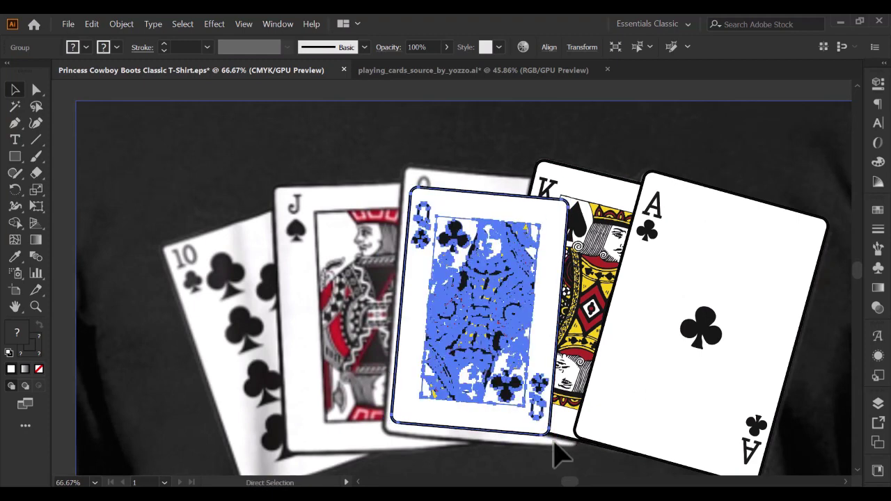
{"action": "key", "text": "ctrl+["}
- Nudge and stretch the queen of clubs until its edges line up with the queen in the reference photo
{"action": "scroll", "coordinate": [550, 401], "scroll_direction": "down", "scroll_amount": 1}
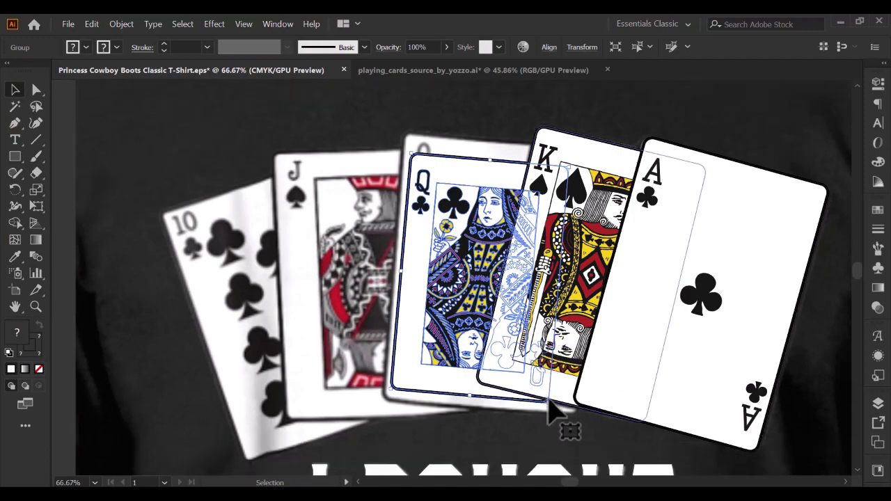
{"action": "mouse_move", "coordinate": [557, 405]}
{"action": "left_mouse_down"}
{"action": "mouse_move", "coordinate": [571, 418]}
{"action": "mouse_move", "coordinate": [560, 417]}
{"action": "left_mouse_up"}
{"action": "left_click_drag", "start_coordinate": [485, 321], "coordinate": [468, 297]}
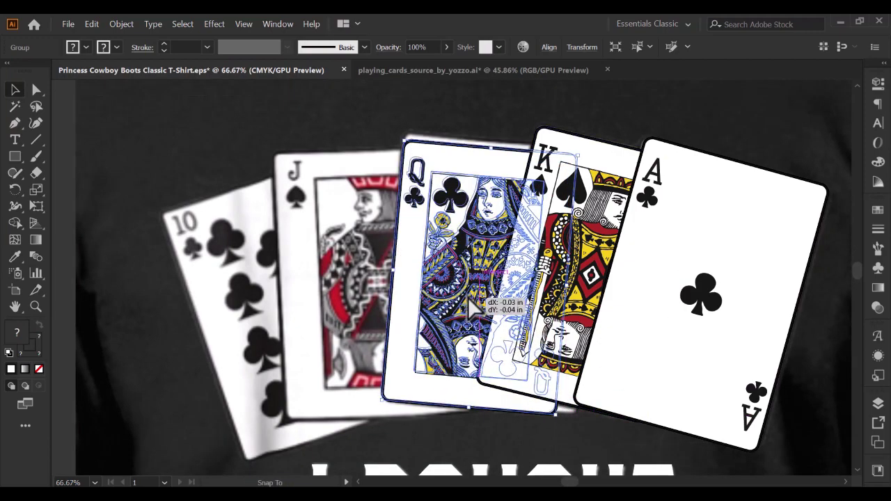
{"action": "left_click_drag", "start_coordinate": [481, 379], "coordinate": [476, 411]}
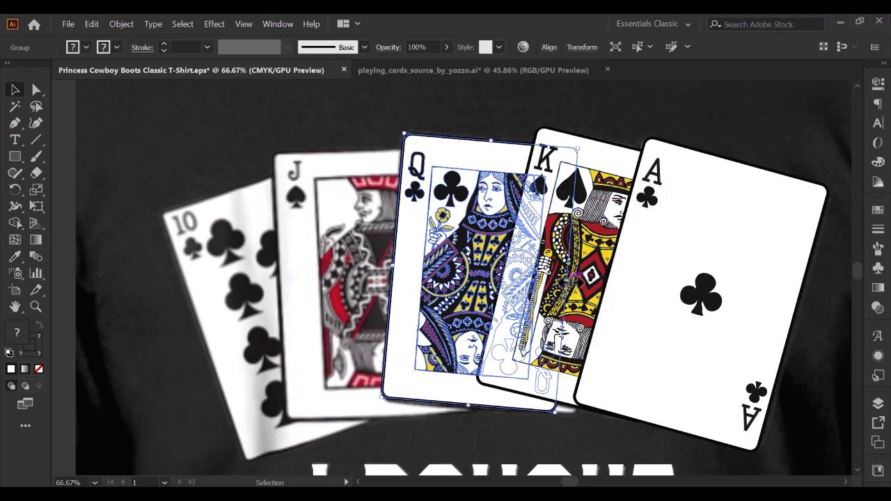
{"action": "left_click_drag", "start_coordinate": [570, 280], "coordinate": [592, 298]}
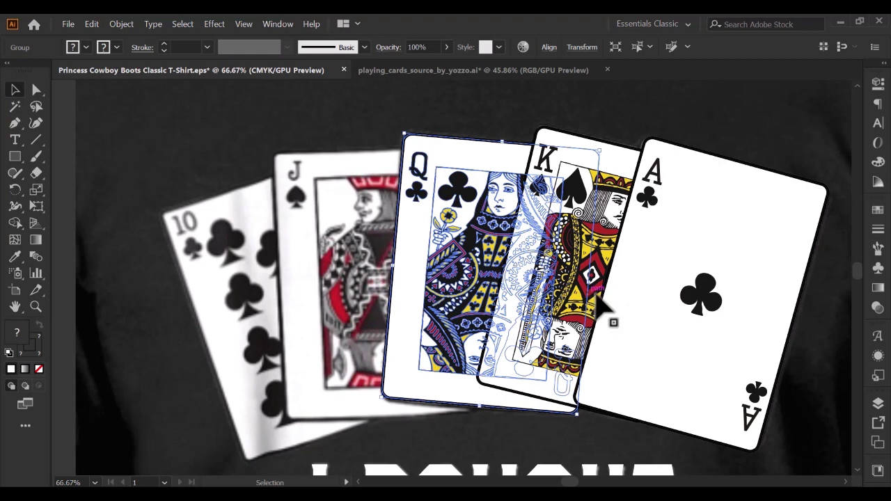
{"action": "left_click", "coordinate": [463, 129]}
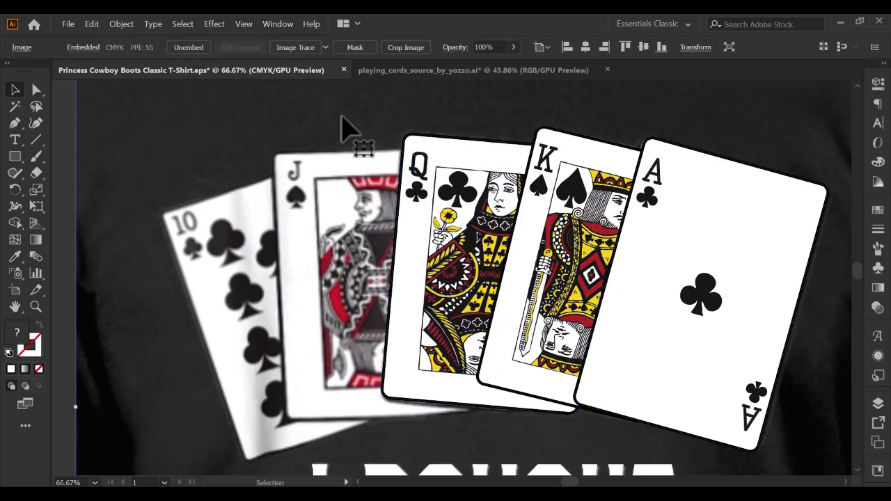
- Move the jack of spades card from beside the artboard onto the jack in the reference photo
{"action": "scroll", "coordinate": [349, 129], "scroll_direction": "down", "scroll_amount": 3}
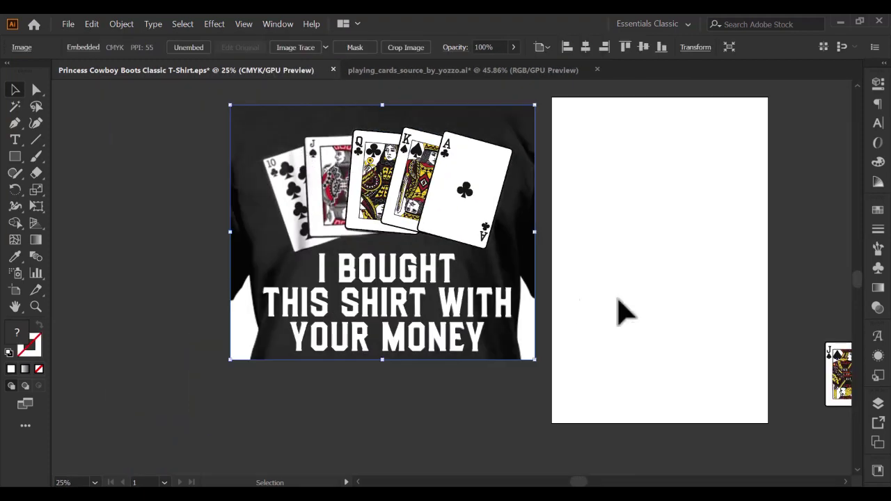
{"action": "left_click_drag", "start_coordinate": [842, 387], "coordinate": [337, 183]}
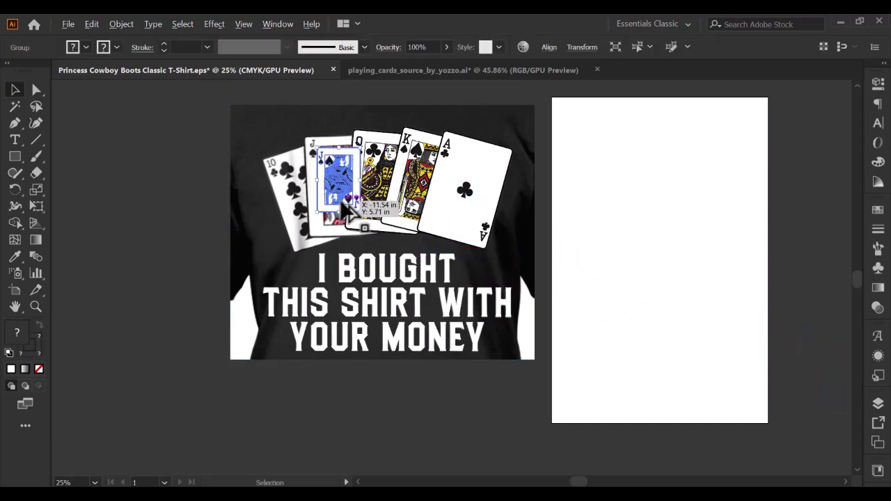
{"action": "scroll", "coordinate": [339, 178], "scroll_direction": "up", "scroll_amount": 3}
{"action": "scroll", "coordinate": [402, 265], "scroll_direction": "up", "scroll_amount": 1}
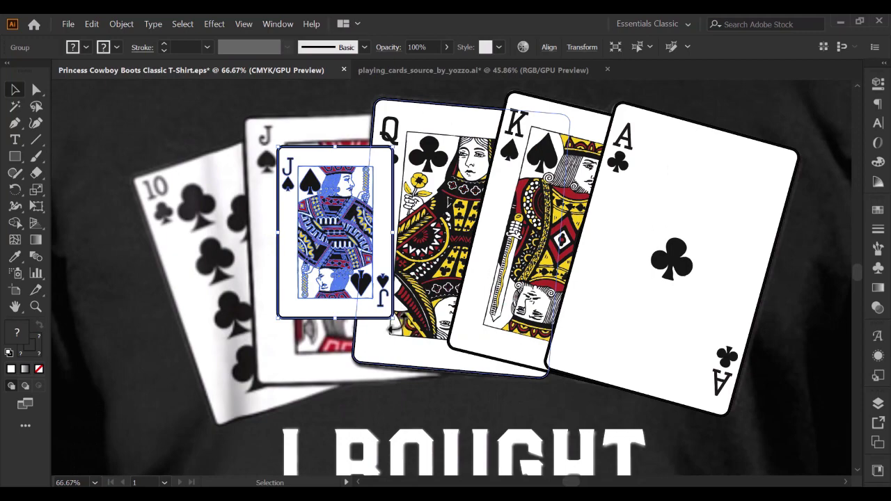
- Enlarge, rotate and nudge the jack of spades until it covers the jack in the reference photo
{"action": "left_click_drag", "start_coordinate": [393, 322], "coordinate": [429, 352]}
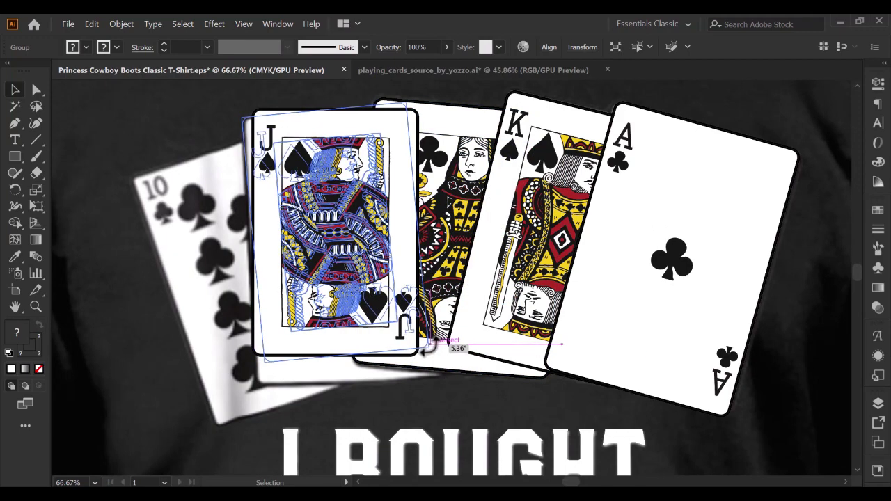
{"action": "left_click_drag", "start_coordinate": [348, 275], "coordinate": [349, 290]}
{"action": "left_click_drag", "start_coordinate": [426, 364], "coordinate": [438, 370]}
{"action": "left_click_drag", "start_coordinate": [333, 276], "coordinate": [338, 269]}
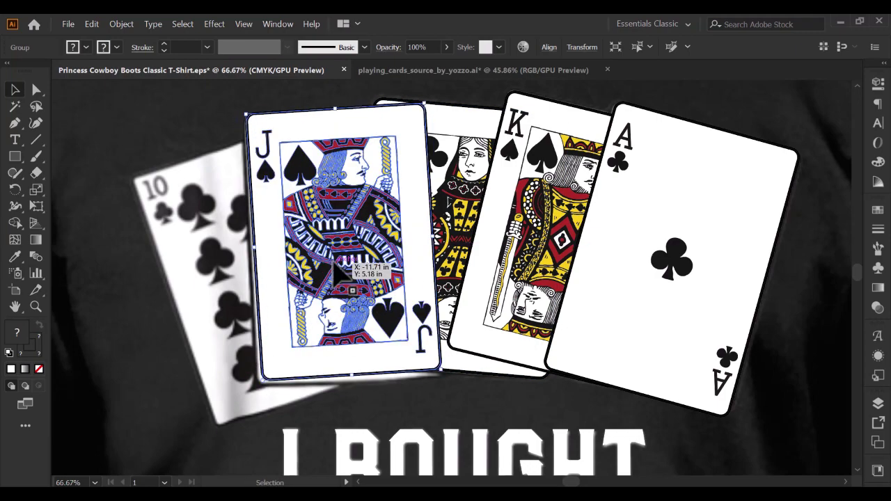
{"action": "left_click_drag", "start_coordinate": [446, 374], "coordinate": [441, 376]}
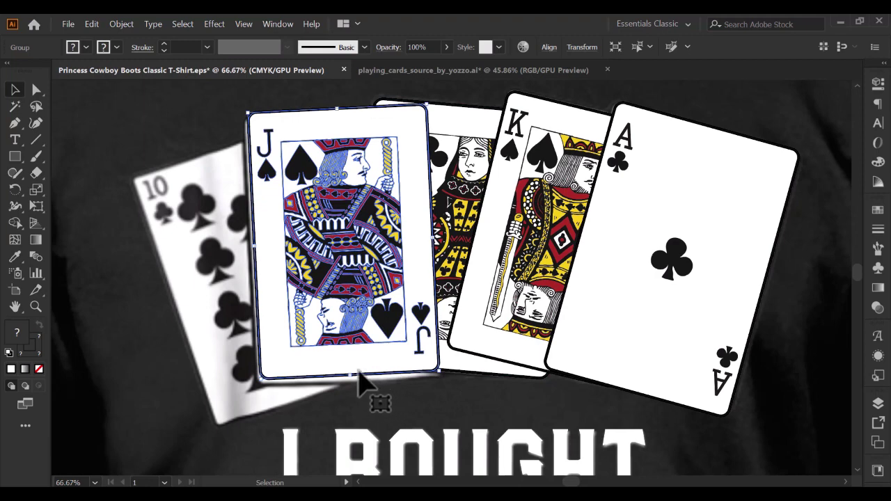
{"action": "left_click_drag", "start_coordinate": [352, 376], "coordinate": [354, 380]}
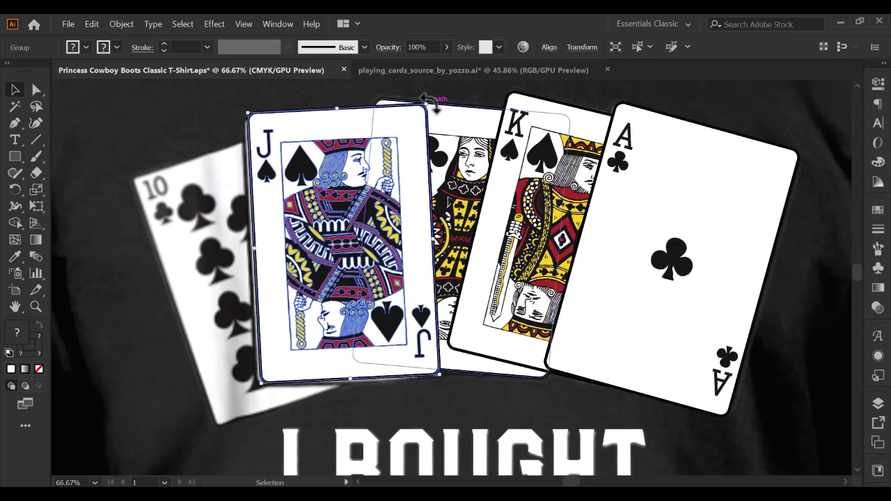
{"action": "left_click_drag", "start_coordinate": [430, 101], "coordinate": [430, 102]}
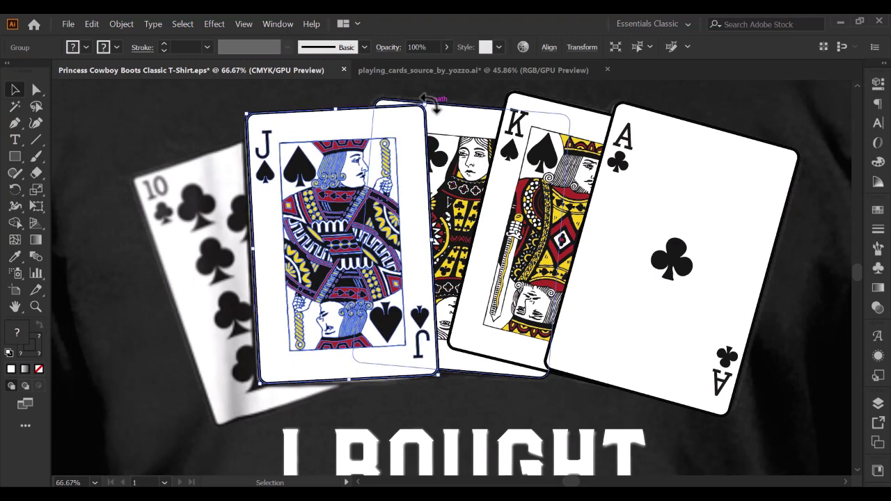
{"action": "left_click", "coordinate": [449, 405]}
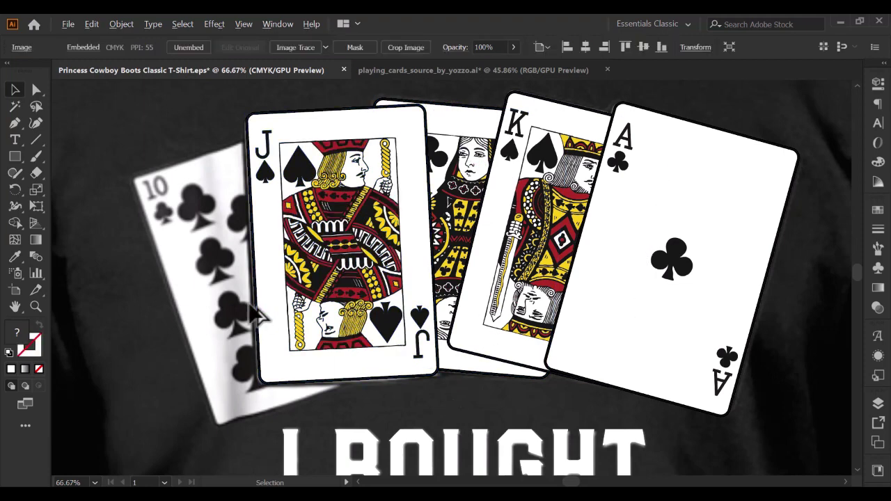
- Move the 10 of clubs card from beside the artboard onto the 10 in the reference photo
{"action": "scroll", "coordinate": [251, 310], "scroll_direction": "down", "scroll_amount": 2}
{"action": "left_click_drag", "start_coordinate": [686, 395], "coordinate": [517, 268]}
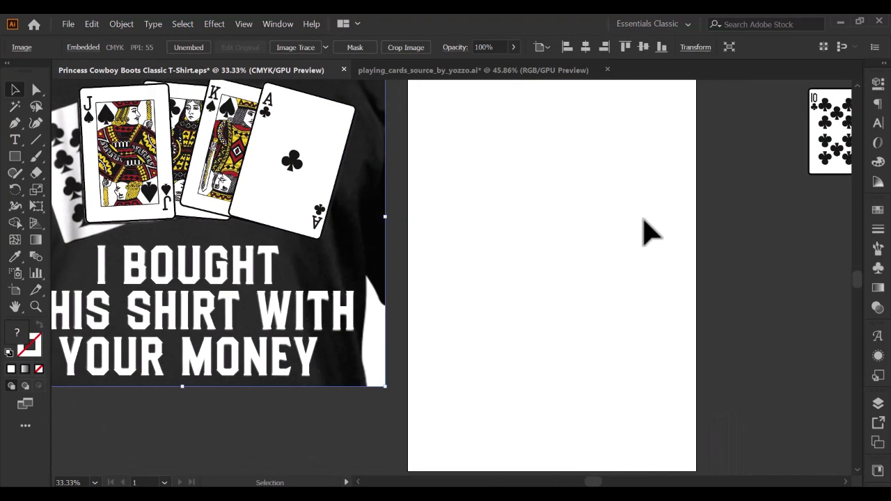
{"action": "left_click", "coordinate": [833, 146]}
{"action": "left_click_drag", "start_coordinate": [832, 146], "coordinate": [115, 241]}
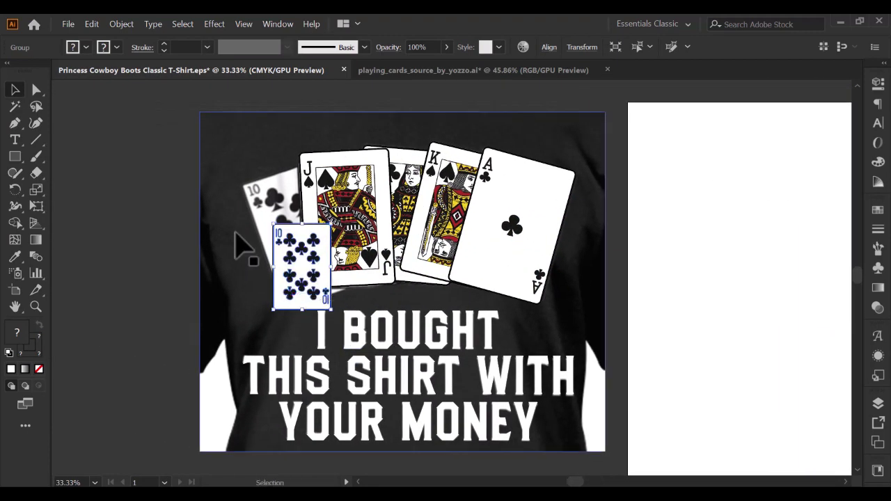
{"action": "scroll", "coordinate": [232, 243], "scroll_direction": "up", "scroll_amount": 2}
{"action": "left_click_drag", "start_coordinate": [371, 310], "coordinate": [331, 237]}
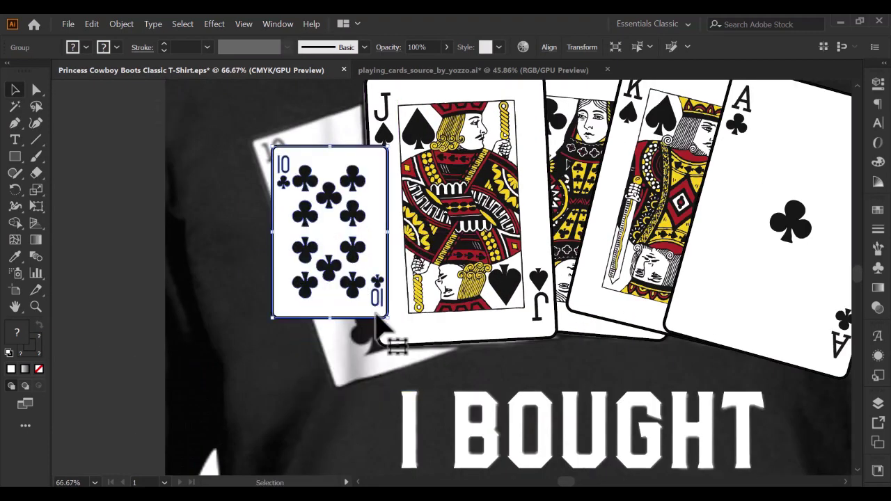
- Enlarge, rotate and nudge the 10 of clubs until it covers the tilted 10 in the reference photo
{"action": "left_click_drag", "start_coordinate": [386, 318], "coordinate": [430, 335]}
{"action": "left_click_drag", "start_coordinate": [313, 261], "coordinate": [366, 279]}
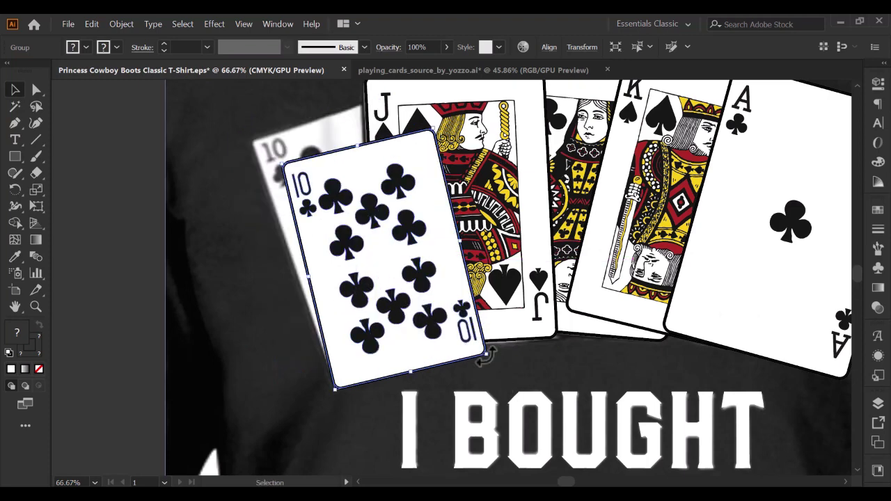
{"action": "mouse_move", "coordinate": [486, 355]}
{"action": "left_mouse_down"}
{"action": "mouse_move", "coordinate": [494, 362]}
{"action": "mouse_move", "coordinate": [488, 357]}
{"action": "left_mouse_up"}
{"action": "left_click_drag", "start_coordinate": [417, 286], "coordinate": [401, 259]}
{"action": "mouse_move", "coordinate": [479, 333]}
{"action": "left_mouse_down"}
{"action": "mouse_move", "coordinate": [486, 337]}
{"action": "mouse_move", "coordinate": [464, 342]}
{"action": "left_mouse_up"}
{"action": "left_click_drag", "start_coordinate": [380, 324], "coordinate": [394, 328]}
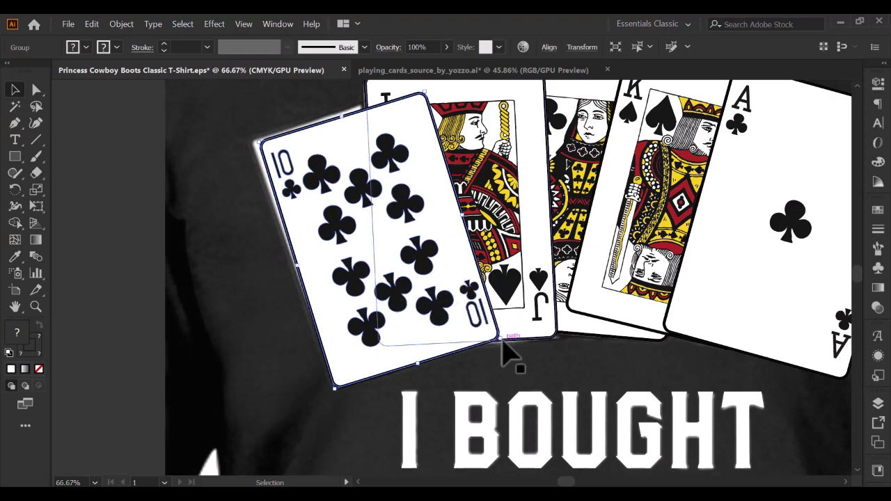
{"action": "left_click_drag", "start_coordinate": [517, 355], "coordinate": [508, 342]}
{"action": "left_click_drag", "start_coordinate": [511, 339], "coordinate": [508, 338]}
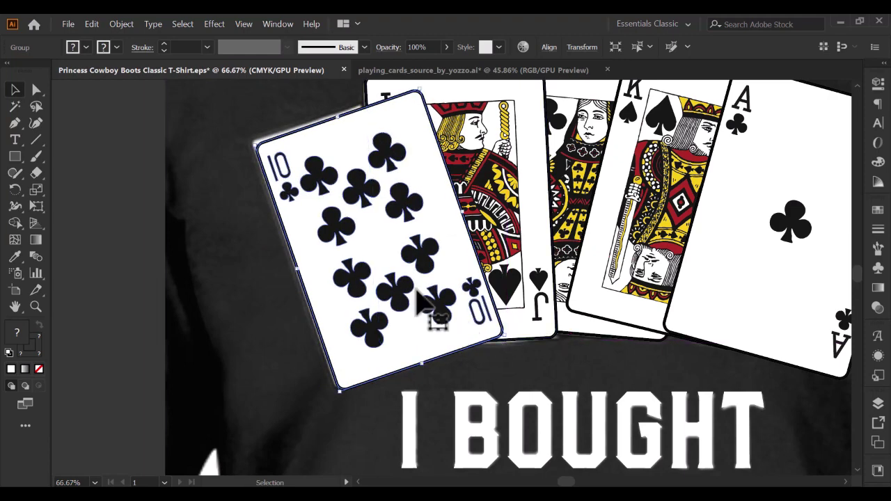
{"action": "left_click_drag", "start_coordinate": [416, 300], "coordinate": [412, 296]}
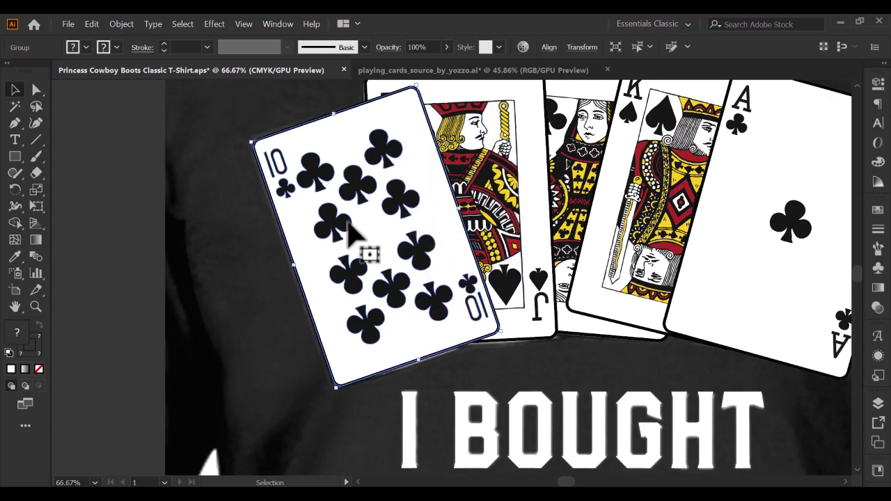
{"action": "left_click", "coordinate": [119, 233]}
- Move the reference photo out from behind the vector cards and white slogan text, placing it beside them
{"action": "scroll", "coordinate": [119, 232], "scroll_direction": "down", "scroll_amount": 2}
{"action": "scroll", "coordinate": [119, 233], "scroll_direction": "down", "scroll_amount": 1}
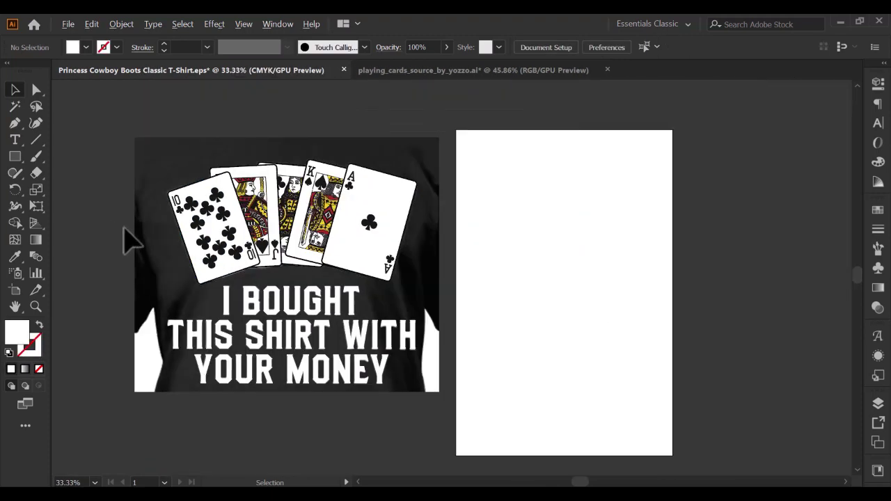
{"action": "left_click", "coordinate": [429, 266]}
{"action": "left_click_drag", "start_coordinate": [421, 296], "coordinate": [270, 291]}
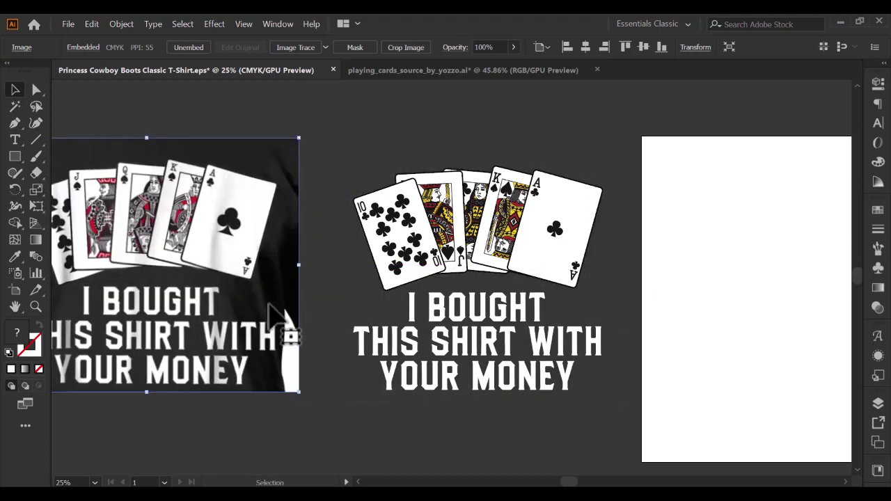
- Send the 10 of clubs behind the jack of spades and the other cards in the fan
{"action": "scroll", "coordinate": [275, 317], "scroll_direction": "left", "scroll_amount": 3}
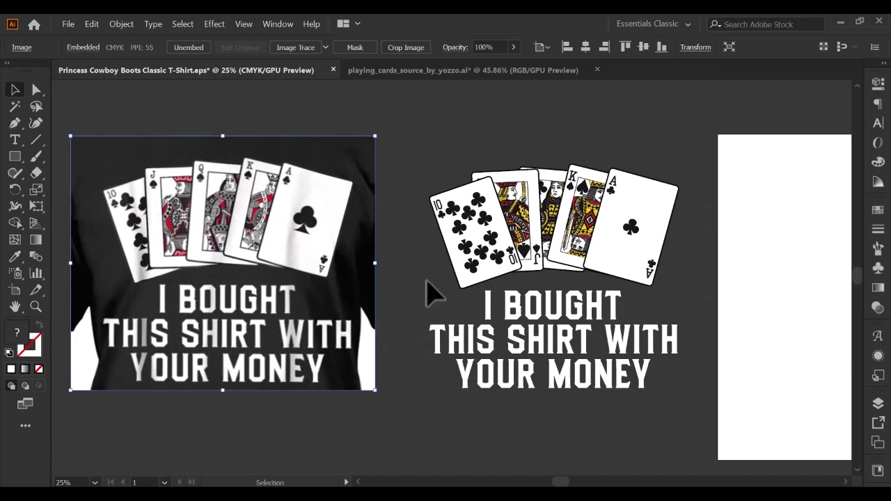
{"action": "left_click", "coordinate": [491, 239]}
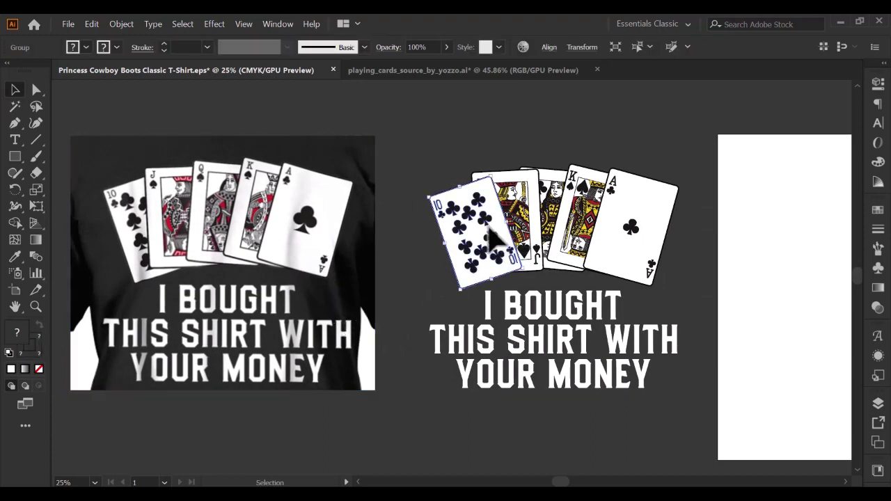
{"action": "key", "text": "ctrl+shift+["}
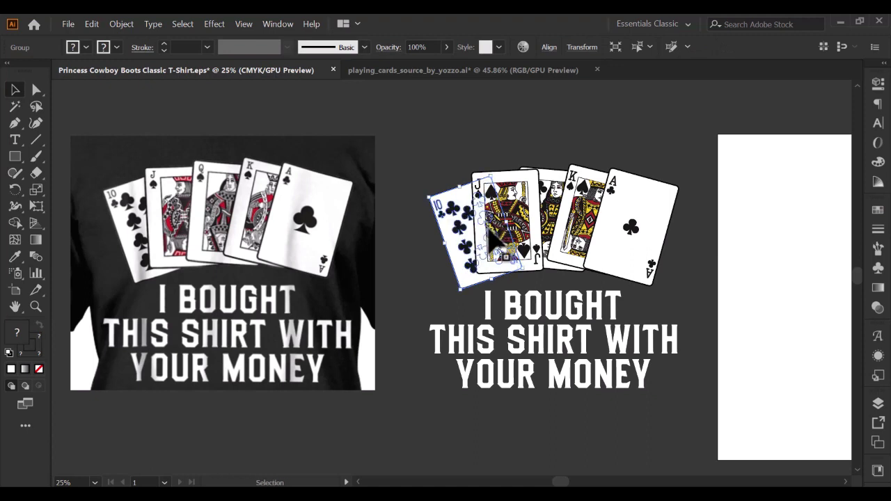
{"action": "left_click", "coordinate": [500, 160]}
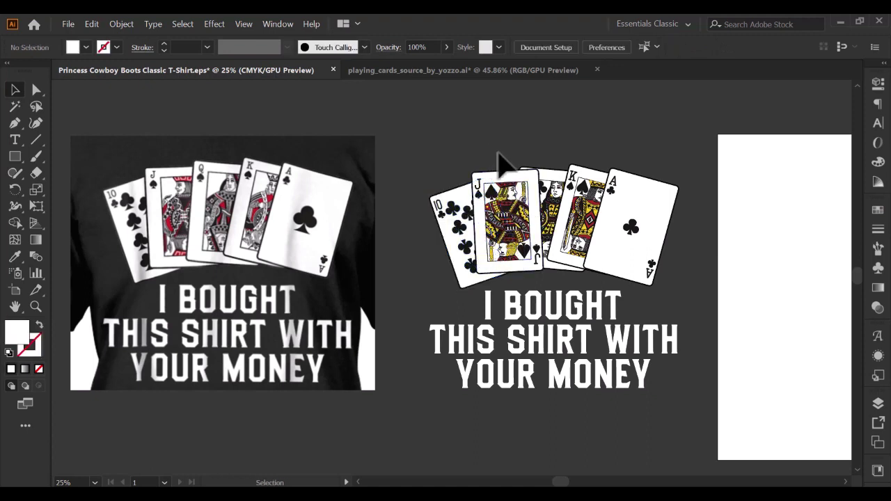
- Send the jack of spades to the back so that it sits behind the queen of clubs
{"action": "left_click", "coordinate": [533, 209]}
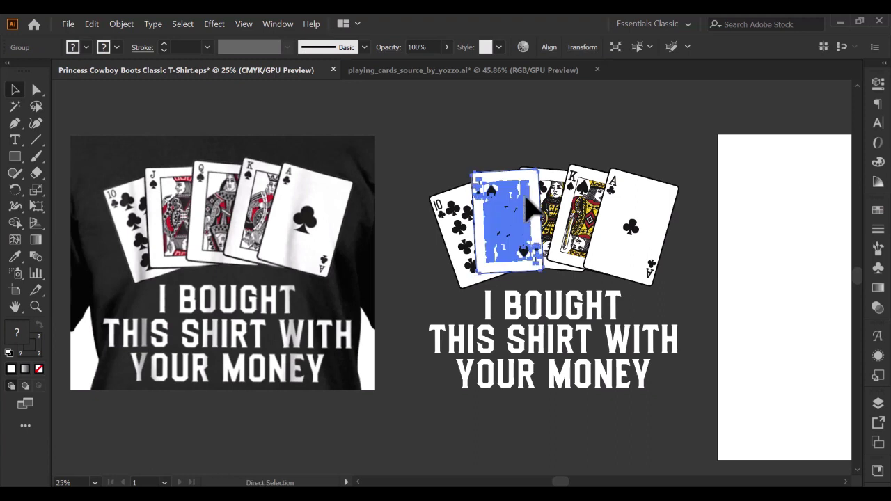
{"action": "key", "text": "ctrl+shift+["}
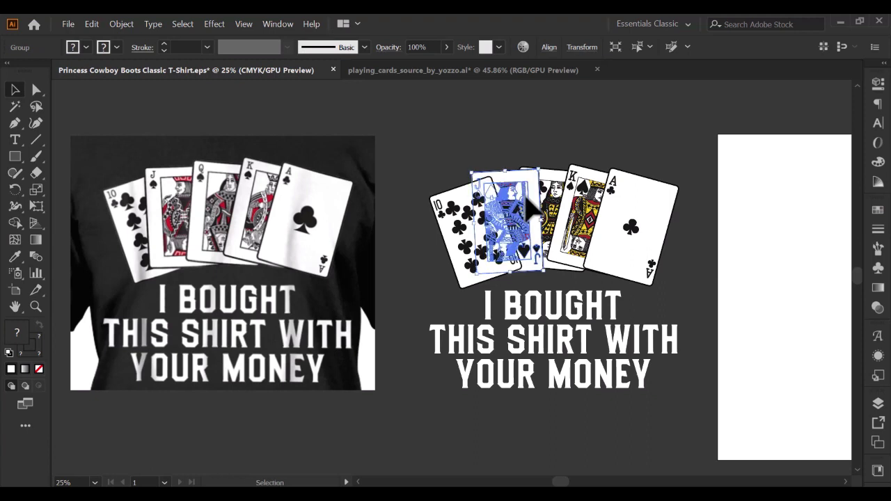
{"action": "left_click", "coordinate": [465, 232]}
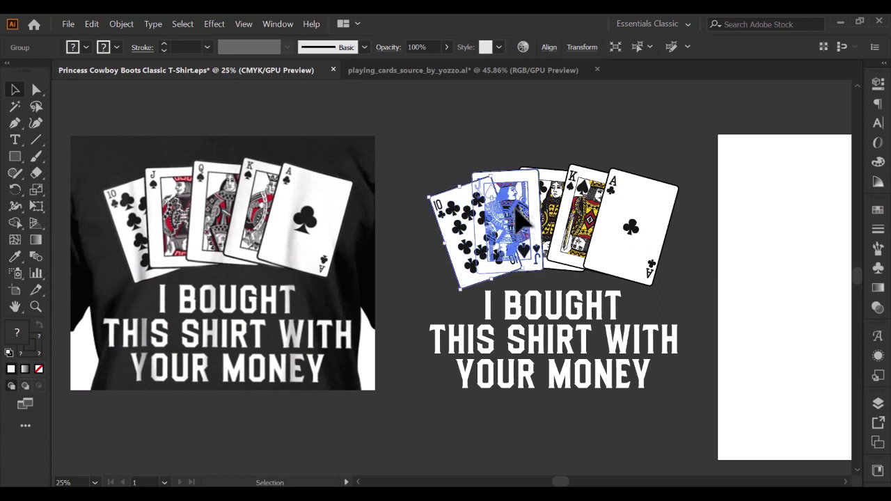
{"action": "key", "text": "a"}
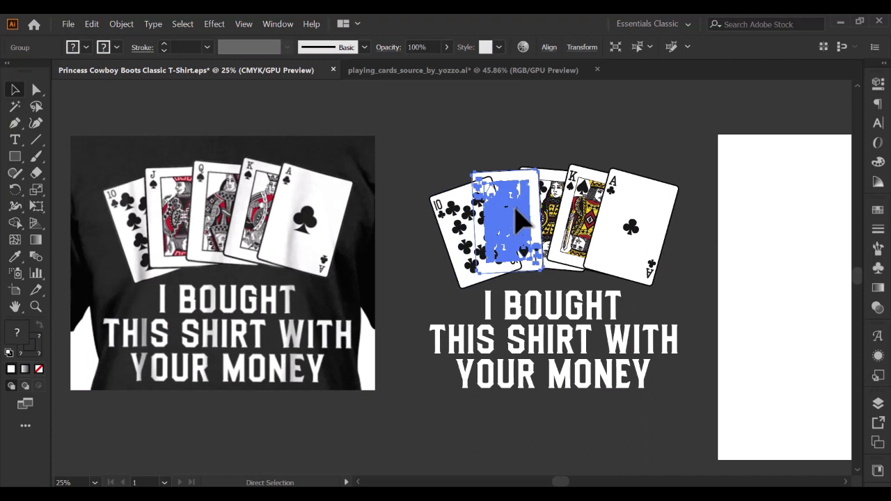
{"action": "key", "text": "v"}
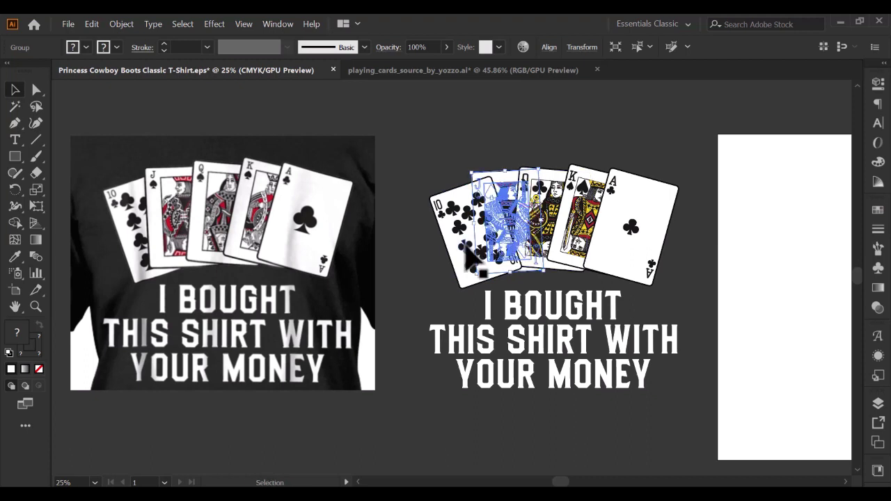
- Send the 10 of clubs to the very back so that the jack of spades overlaps it
{"action": "left_click", "coordinate": [463, 244]}
{"action": "key", "text": "a"}
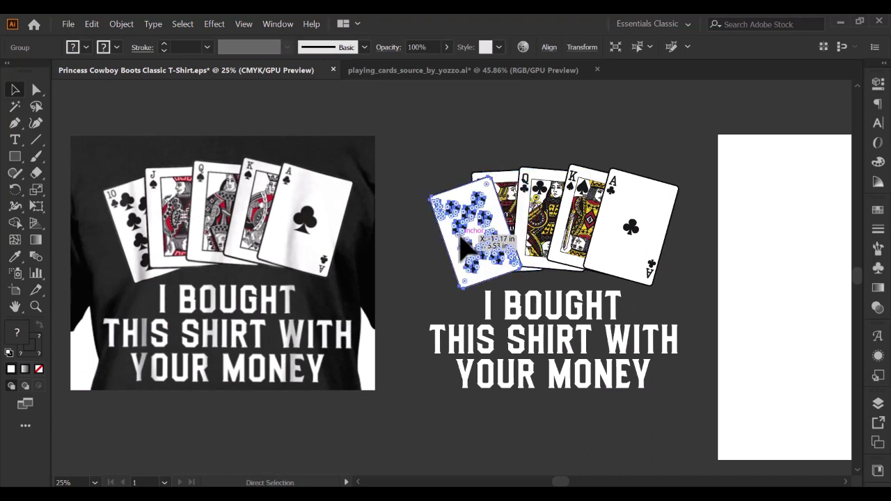
{"action": "key", "text": "v"}
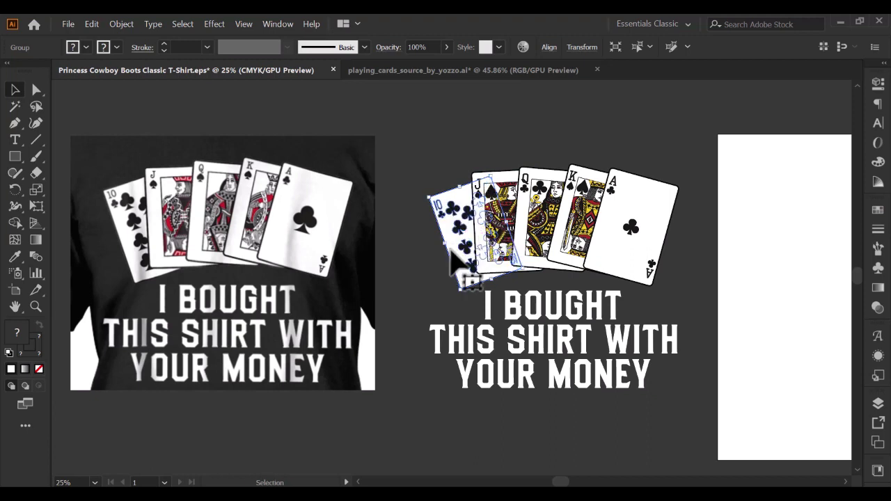
{"action": "left_click", "coordinate": [460, 138]}
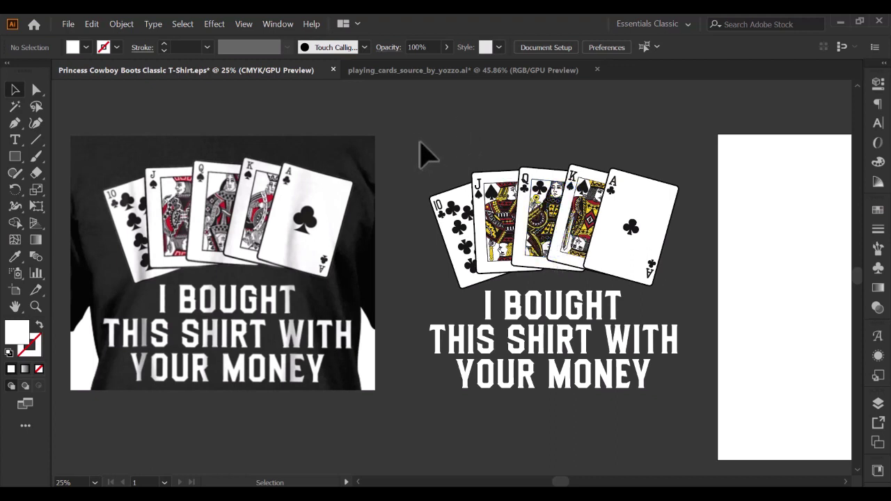
- Group the five fanned cards above the slogan together
{"action": "left_click", "coordinate": [678, 282]}
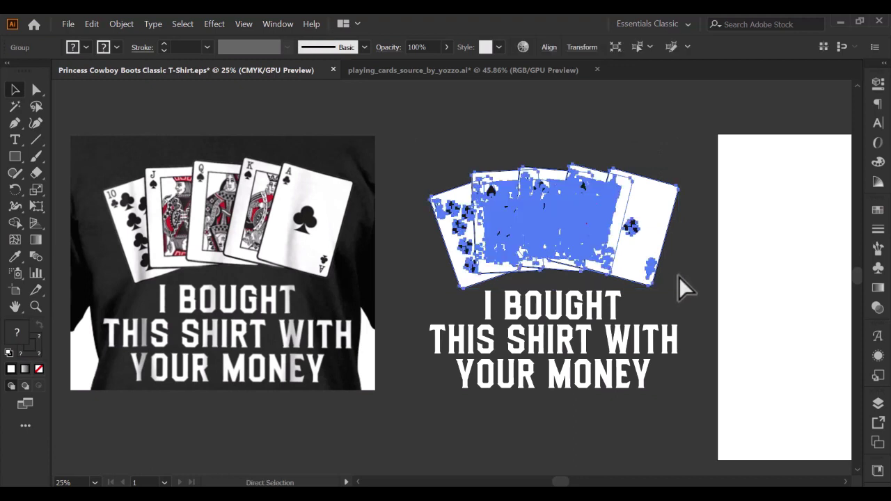
{"action": "left_click", "coordinate": [607, 309]}
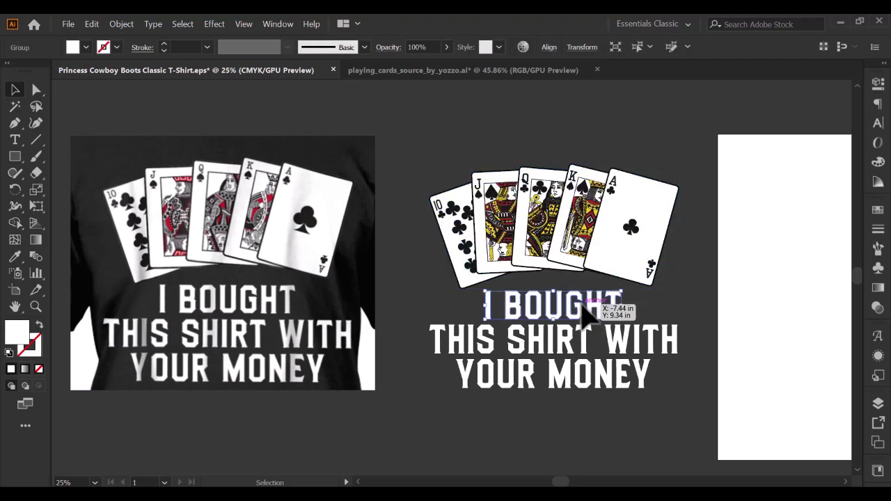
{"action": "left_click", "coordinate": [590, 354]}
{"action": "left_click", "coordinate": [585, 372]}
{"action": "left_click", "coordinate": [426, 142]}
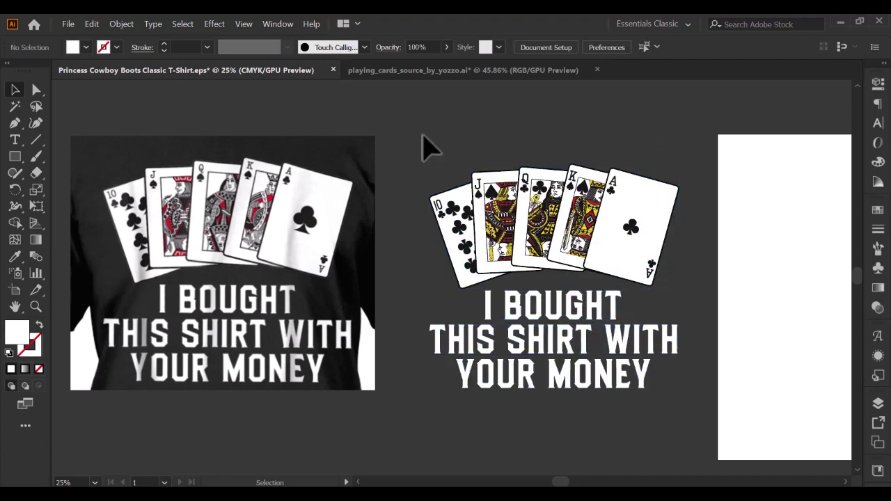
- Group the fanned cards with the white slogan text, and delete the reference photo beside them
{"action": "key", "text": "ctrl+a"}
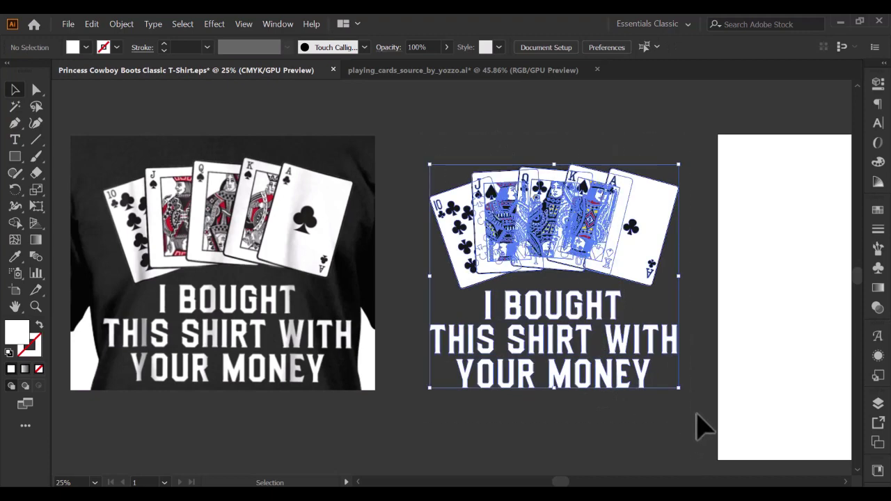
{"action": "key", "text": "a"}
{"action": "key", "text": "v"}
{"action": "left_click", "coordinate": [442, 129]}
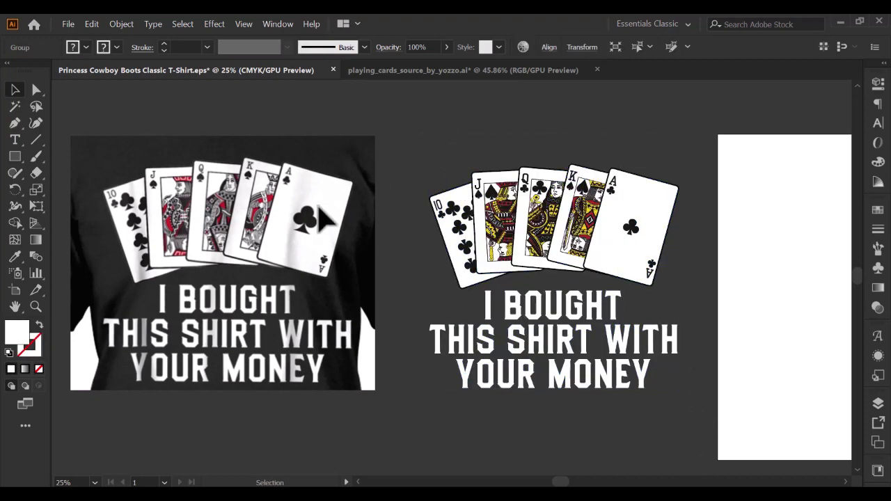
{"action": "left_click", "coordinate": [323, 220]}
{"action": "key", "text": "Delete"}
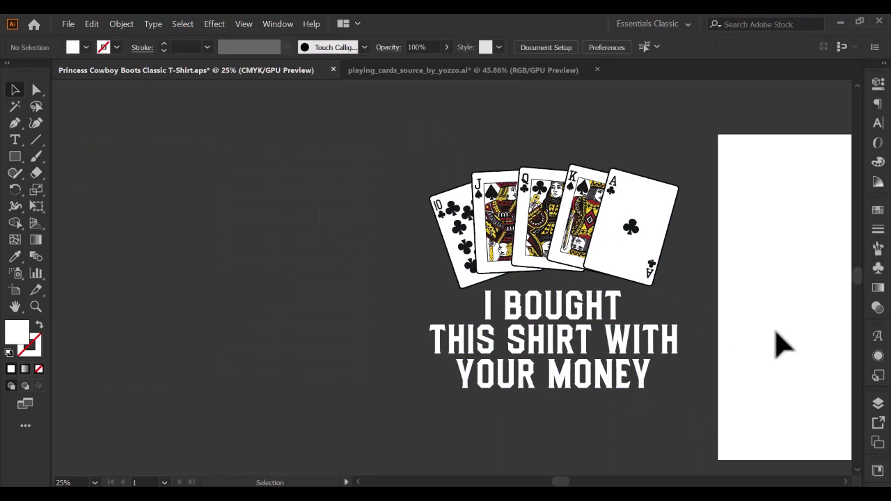
- Draw a rectangle covering the whole artboard and fill it with black, without a stroke
{"action": "left_click_drag", "start_coordinate": [776, 342], "coordinate": [513, 311]}
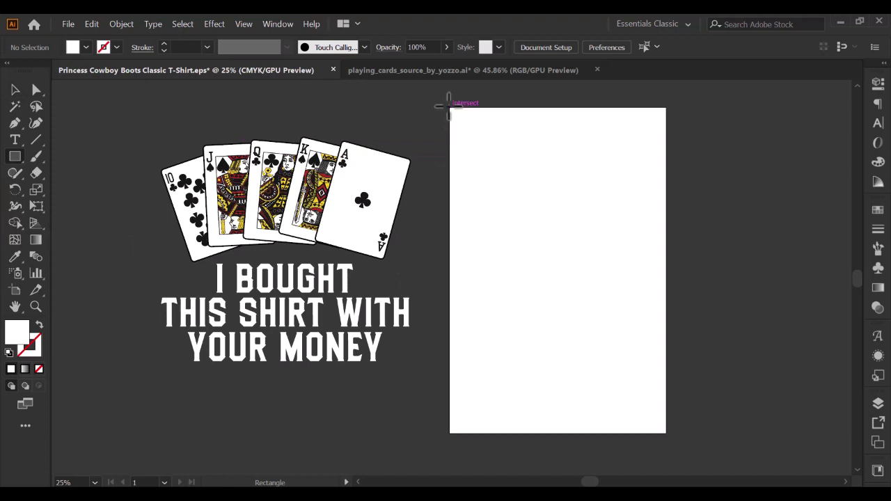
{"action": "mouse_move", "coordinate": [449, 108]}
{"action": "left_mouse_down"}
{"action": "mouse_move", "coordinate": [592, 411]}
{"action": "mouse_move", "coordinate": [676, 462]}
{"action": "mouse_move", "coordinate": [679, 433]}
{"action": "mouse_move", "coordinate": [666, 434]}
{"action": "left_mouse_up"}
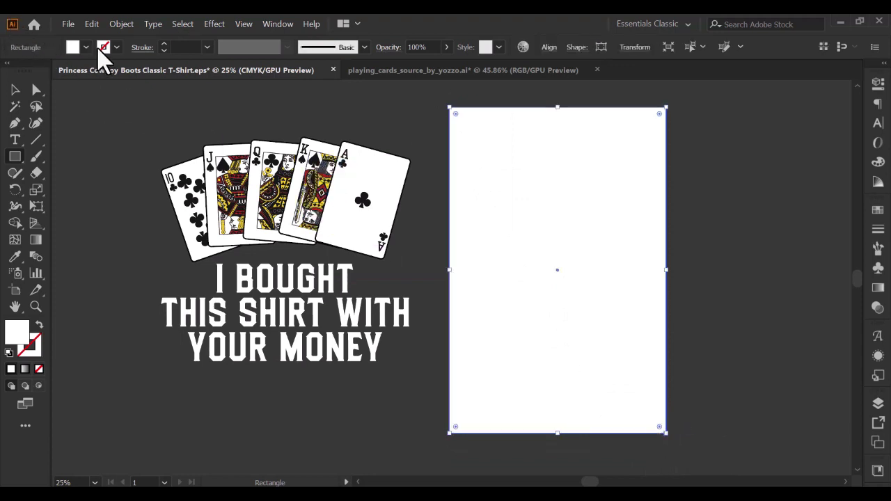
{"action": "left_click", "coordinate": [103, 47]}
{"action": "left_click", "coordinate": [39, 73]}
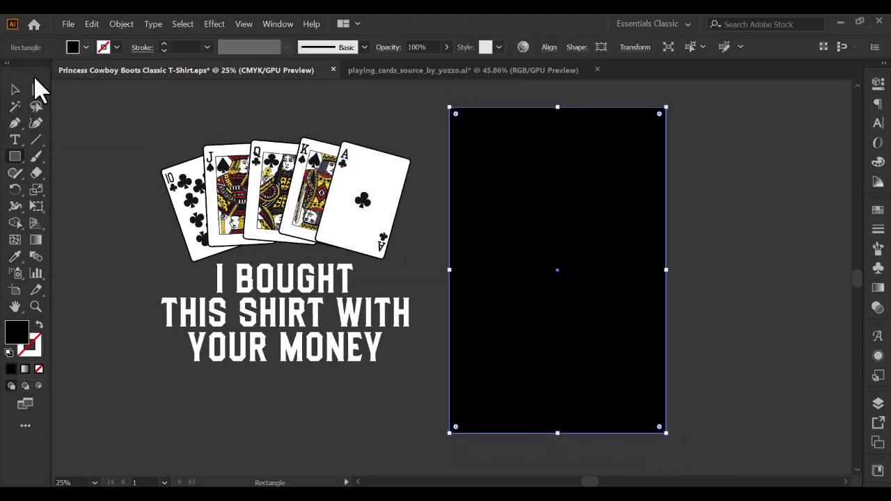
{"action": "left_click", "coordinate": [15, 90]}
- Set the alignment reference to the artboard and deselect the black rectangle
{"action": "left_click", "coordinate": [548, 48]}
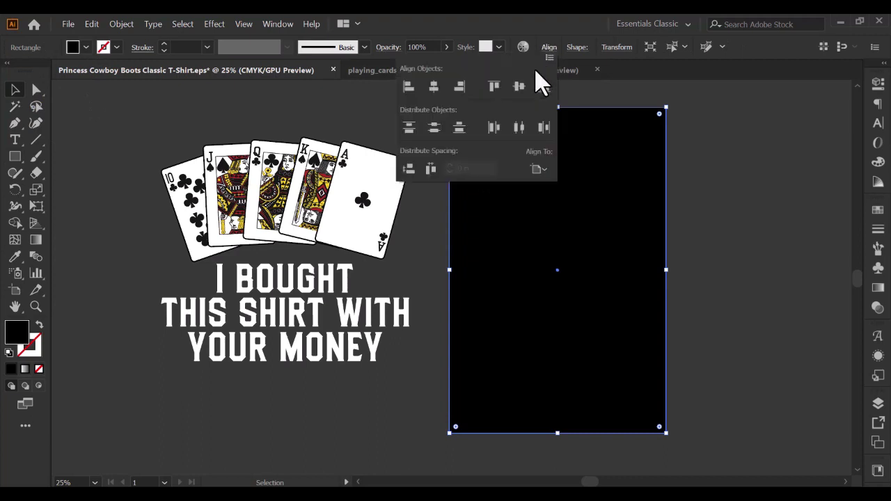
{"action": "left_click", "coordinate": [541, 169]}
{"action": "left_click", "coordinate": [557, 184]}
{"action": "left_click", "coordinate": [778, 199]}
{"action": "left_click", "coordinate": [777, 199]}
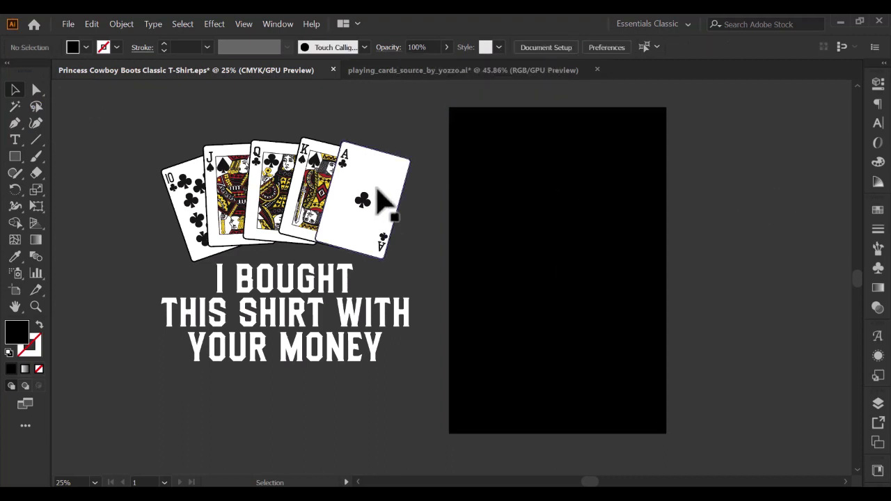
- Move the grouped design onto the black rectangle and scale it down to roughly the rectangle's width
{"action": "left_click_drag", "start_coordinate": [380, 202], "coordinate": [573, 222]}
{"action": "key", "text": "ctrl+0"}
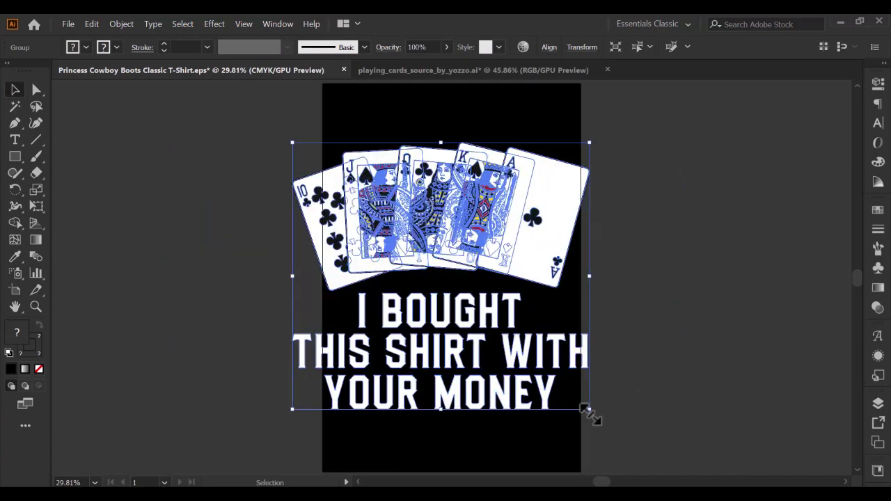
{"action": "left_click_drag", "start_coordinate": [590, 410], "coordinate": [573, 395]}
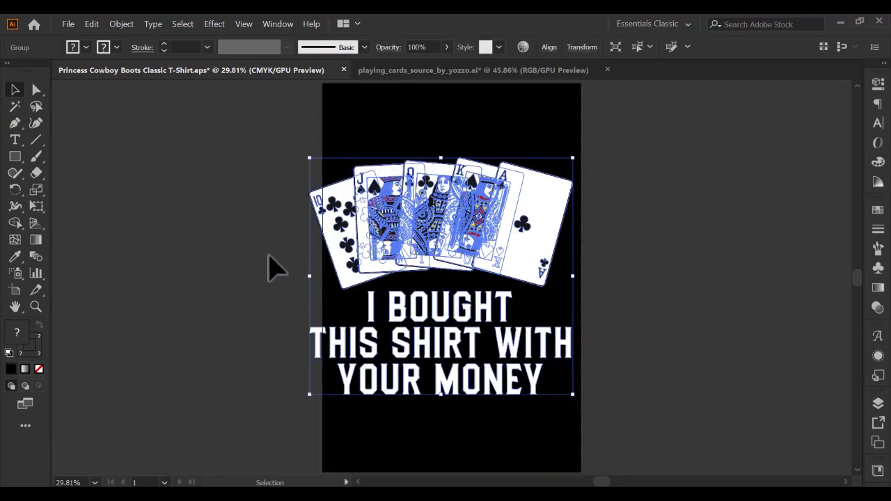
- Center the grouped design and the black rectangle horizontally and vertically on the artboard
{"action": "left_click", "coordinate": [522, 123], "text": "shift"}
{"action": "left_click", "coordinate": [547, 47]}
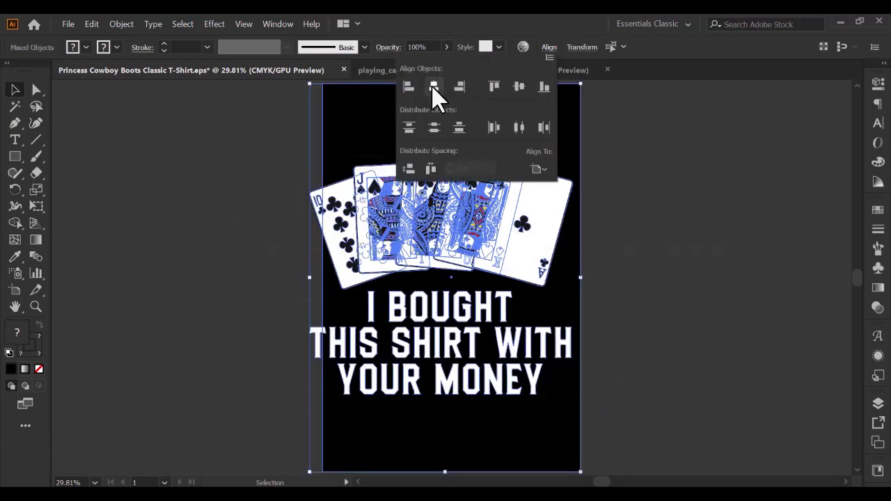
{"action": "left_click", "coordinate": [433, 90]}
{"action": "left_click", "coordinate": [518, 89]}
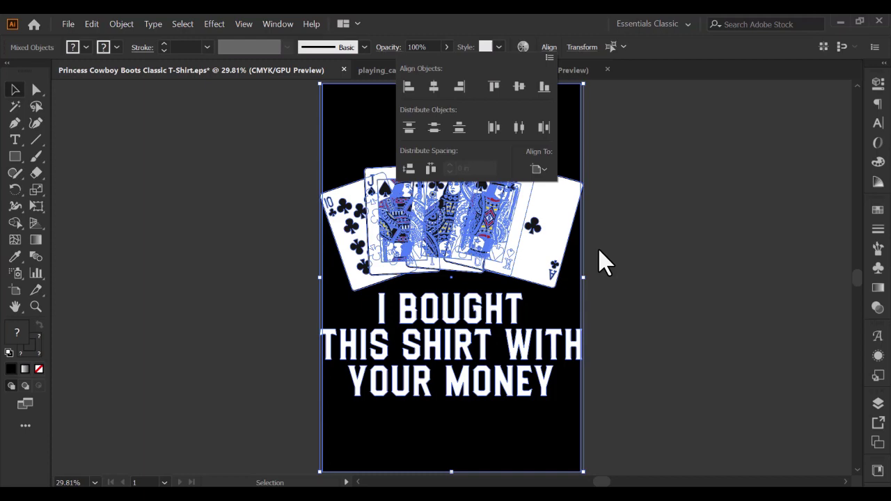
{"action": "left_click", "coordinate": [655, 345]}
- Shrink the grouped design slightly about its center so narrow black margins remain on both sides
{"action": "left_click", "coordinate": [542, 259]}
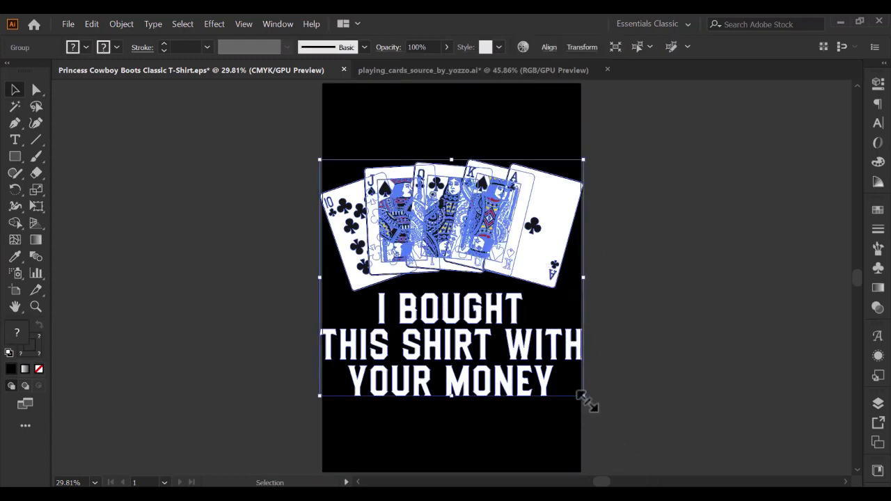
{"action": "left_click_drag", "start_coordinate": [585, 399], "coordinate": [577, 388]}
{"action": "left_click", "coordinate": [685, 379]}
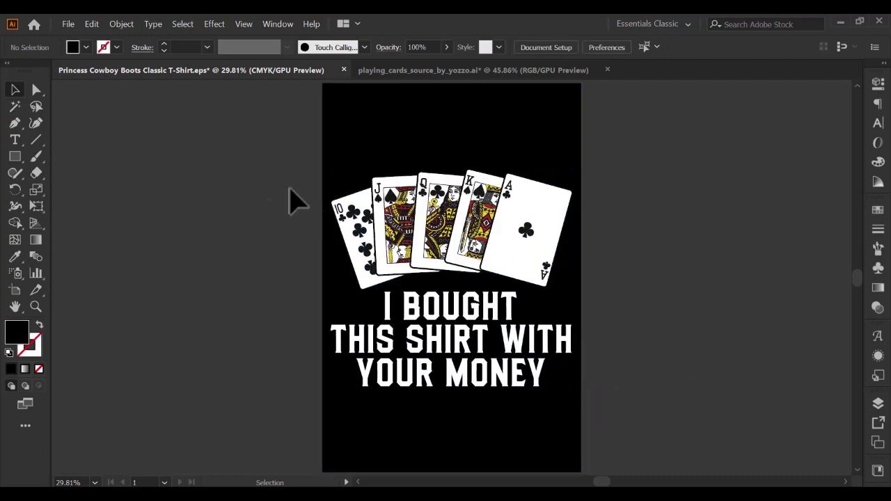
- Re-center the resized design and the black background on the artboard, and clear the selection
{"action": "key", "text": "ctrl+a"}
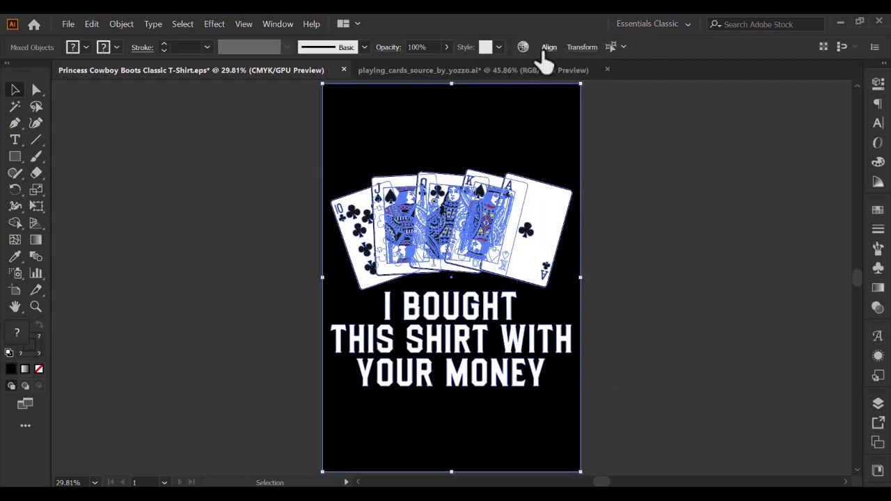
{"action": "left_click", "coordinate": [546, 48]}
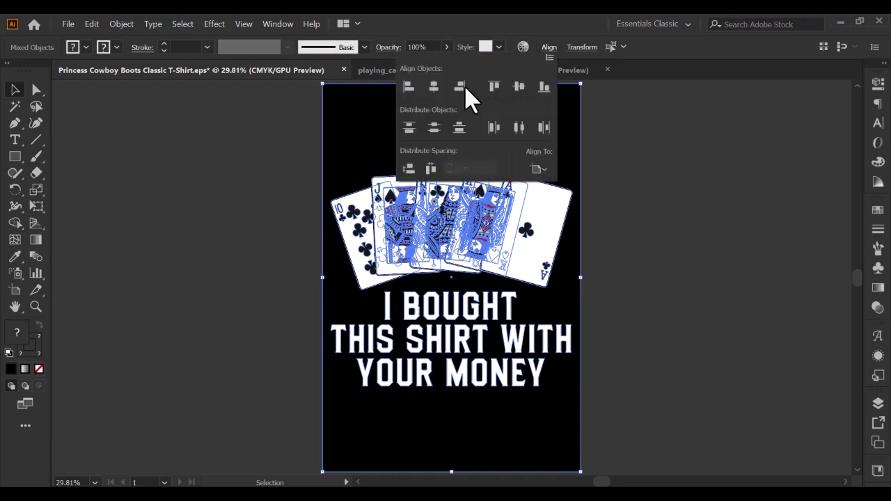
{"action": "left_click", "coordinate": [725, 200]}
{"action": "left_click", "coordinate": [723, 199]}
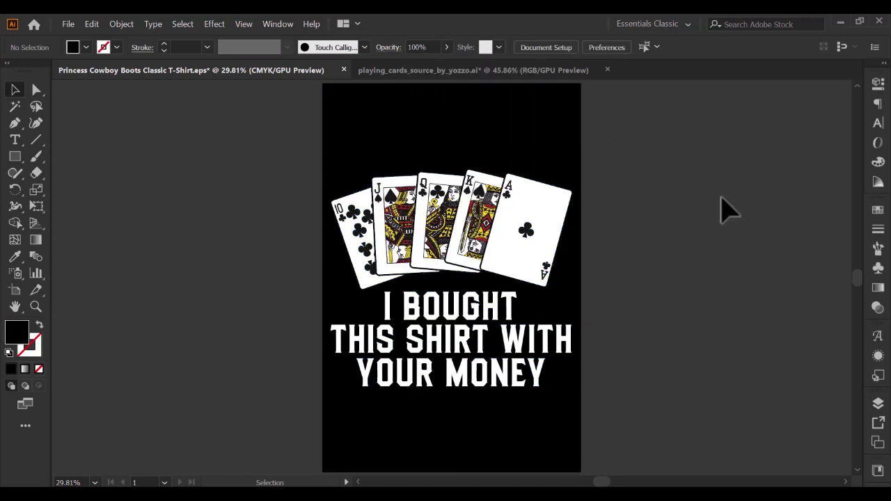